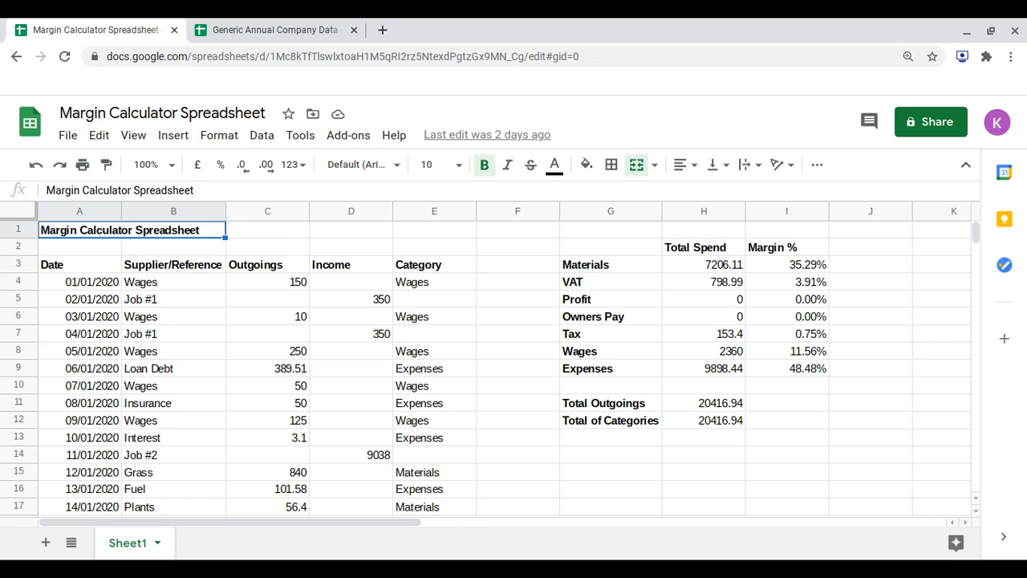
# Review the existing transactions through the end of March 2020 and inspect the Total Outgoings and Total of Categories cells.
pyautogui.scroll(-15, 481, 361)
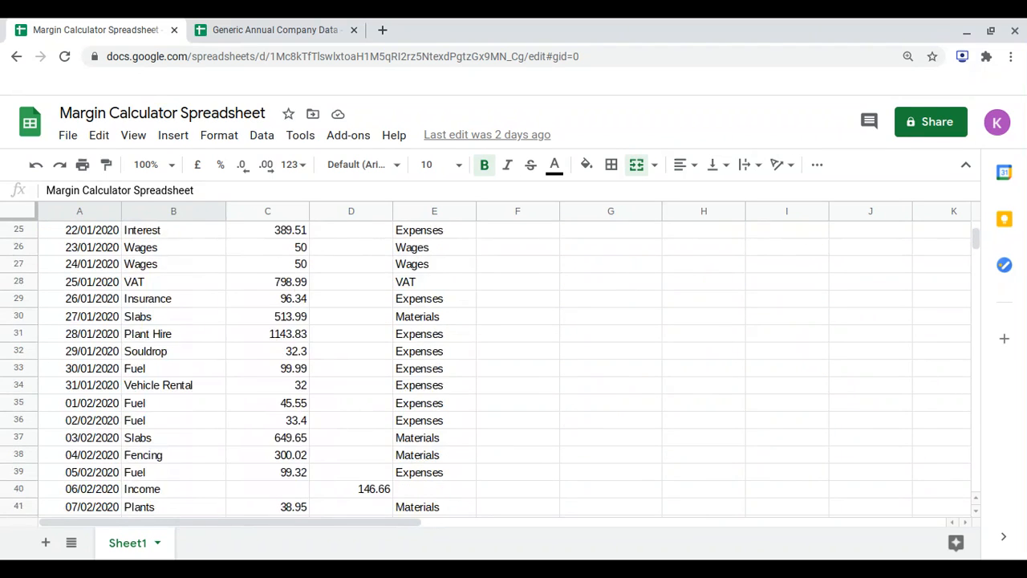
pyautogui.scroll(-13, 481, 361)
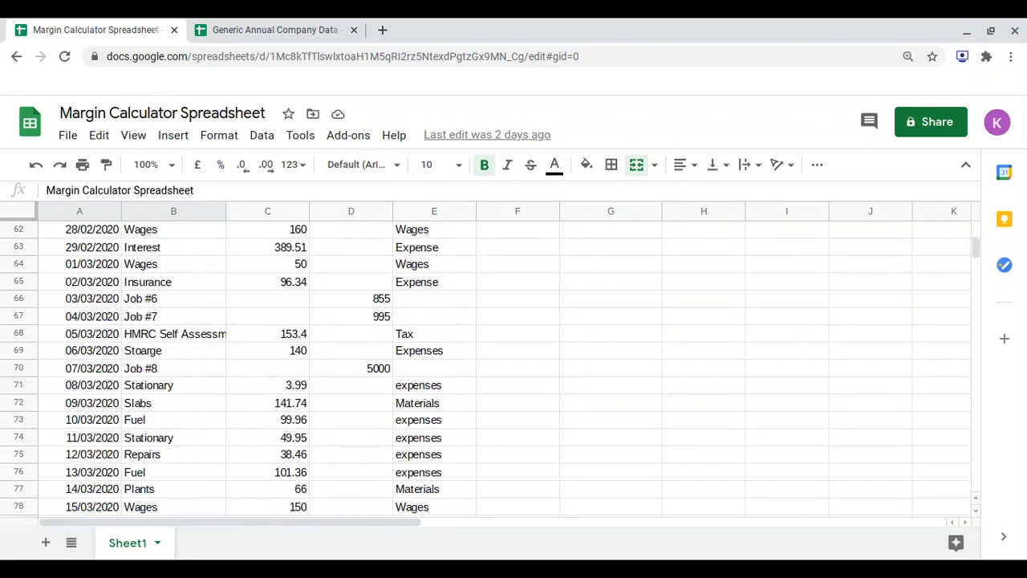
pyautogui.scroll(-3, 481, 361)
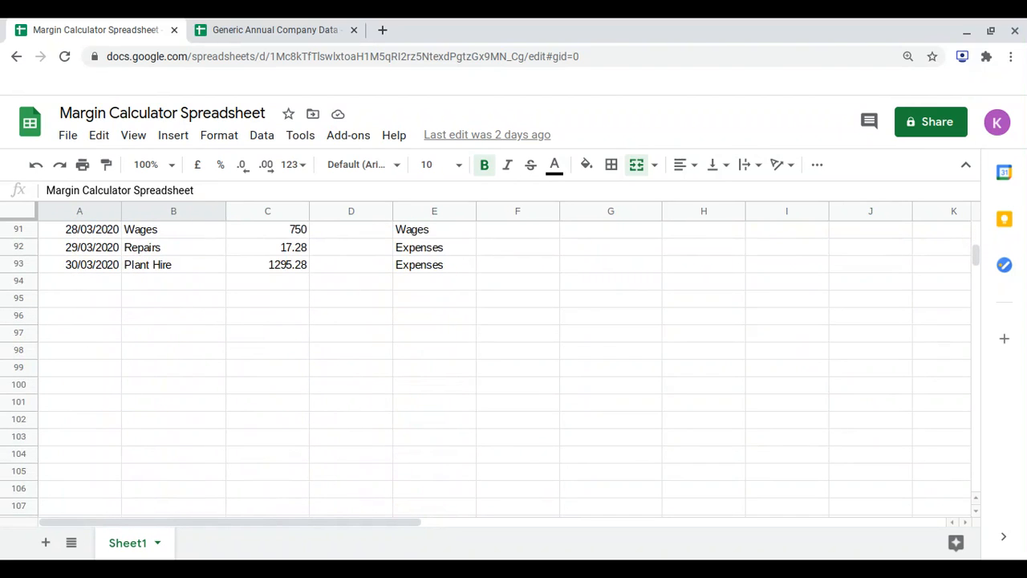
pyautogui.scroll(12, 481, 361)
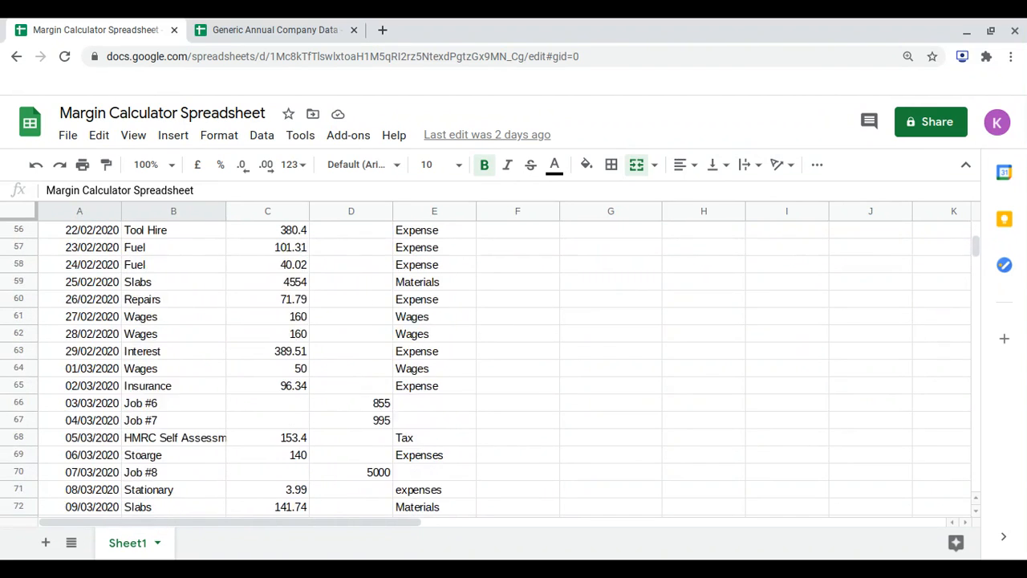
pyautogui.scroll(18, 746, 421)
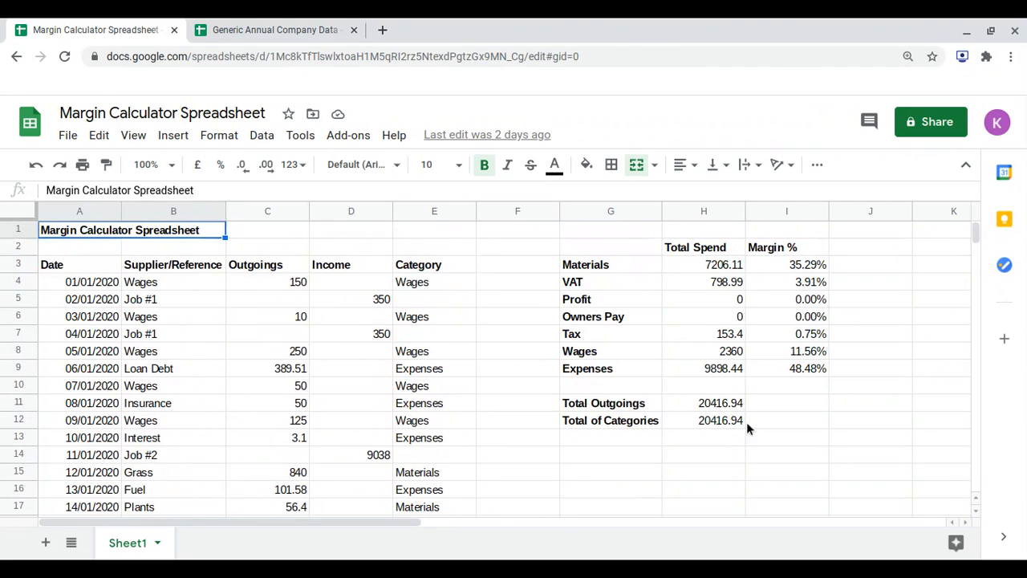
pyautogui.click(694, 410)
pyautogui.keyDown('shift'); pyautogui.click(691, 416); pyautogui.keyUp('shift')
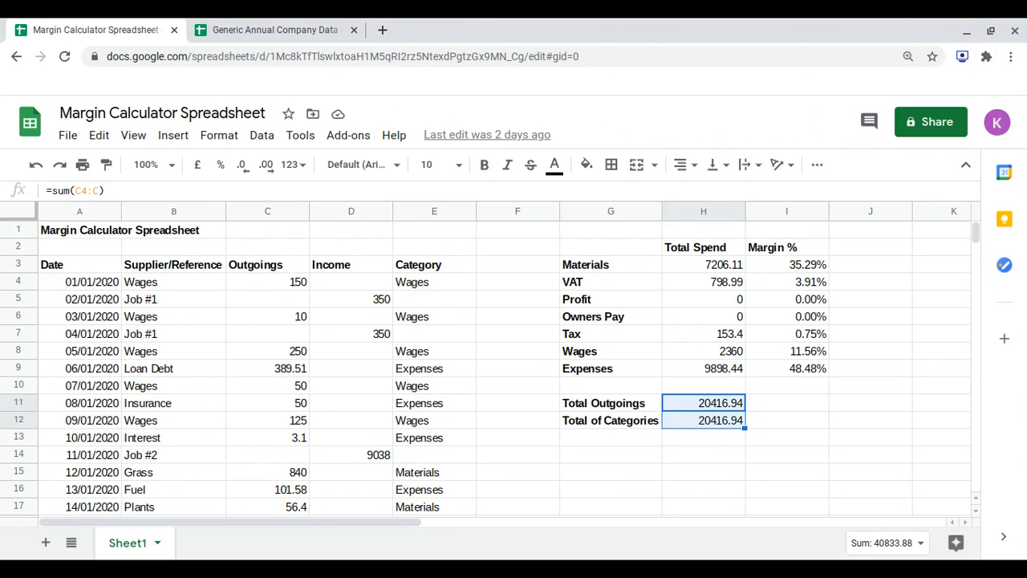
# In the Generic Annual Company Data spreadsheet, copy the transactions dated 01/04/2020 to 31/05/2020 in A93:D153.
pyautogui.click(333, 24)
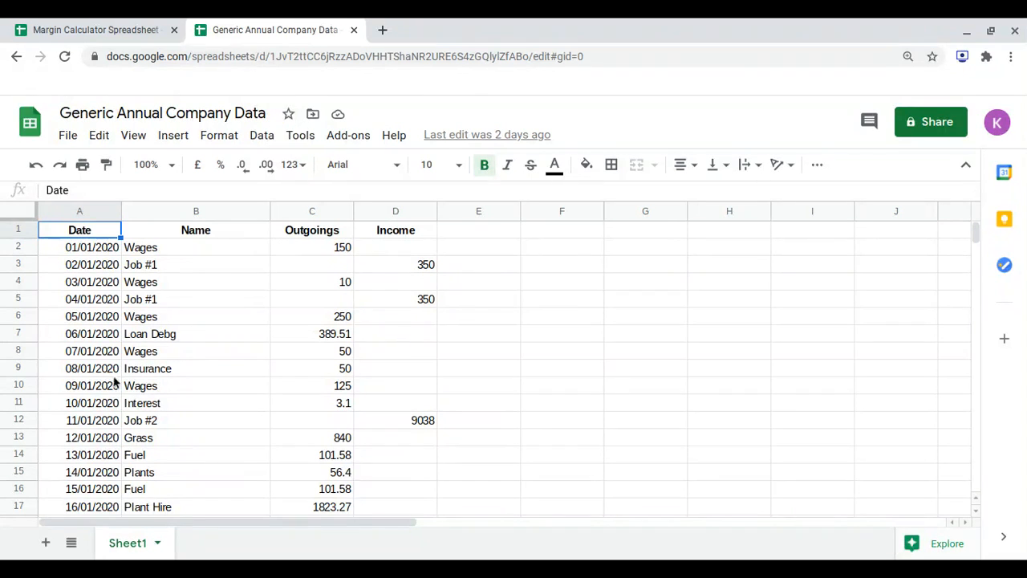
pyautogui.scroll(-3, 135, 367)
pyautogui.scroll(-20, 135, 366)
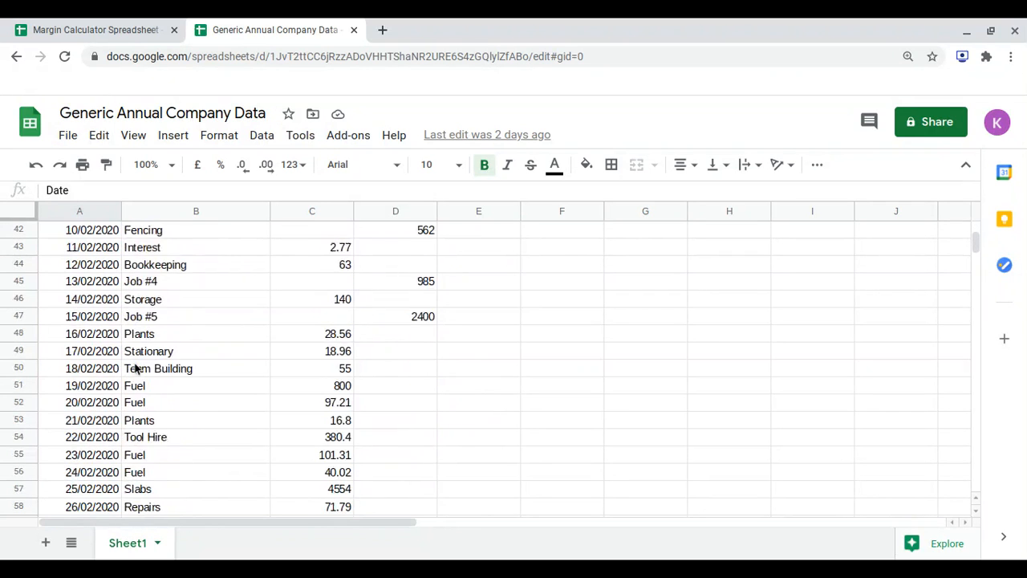
pyautogui.scroll(-3, 135, 367)
pyautogui.scroll(3, 134, 367)
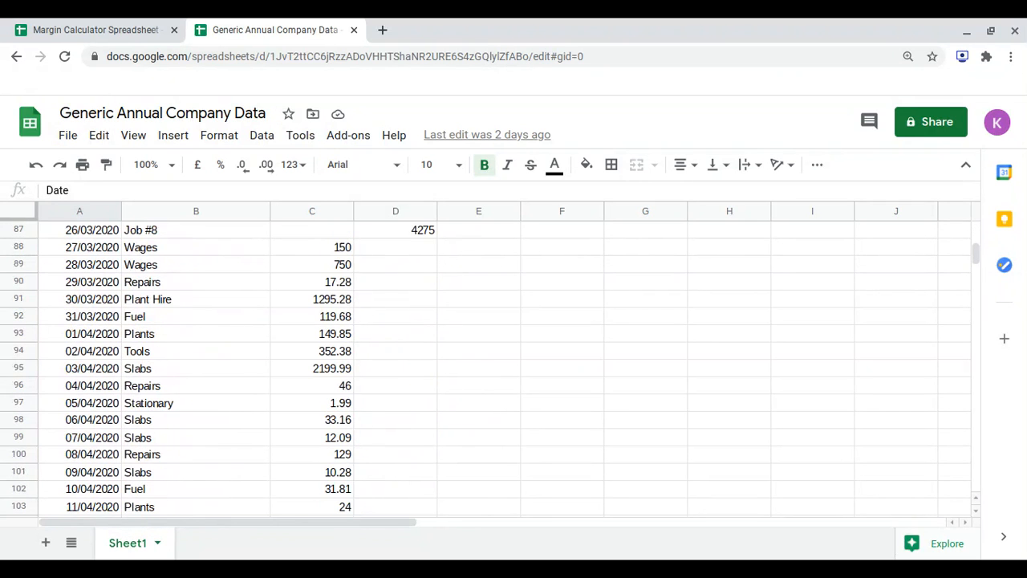
pyautogui.click(100, 338)
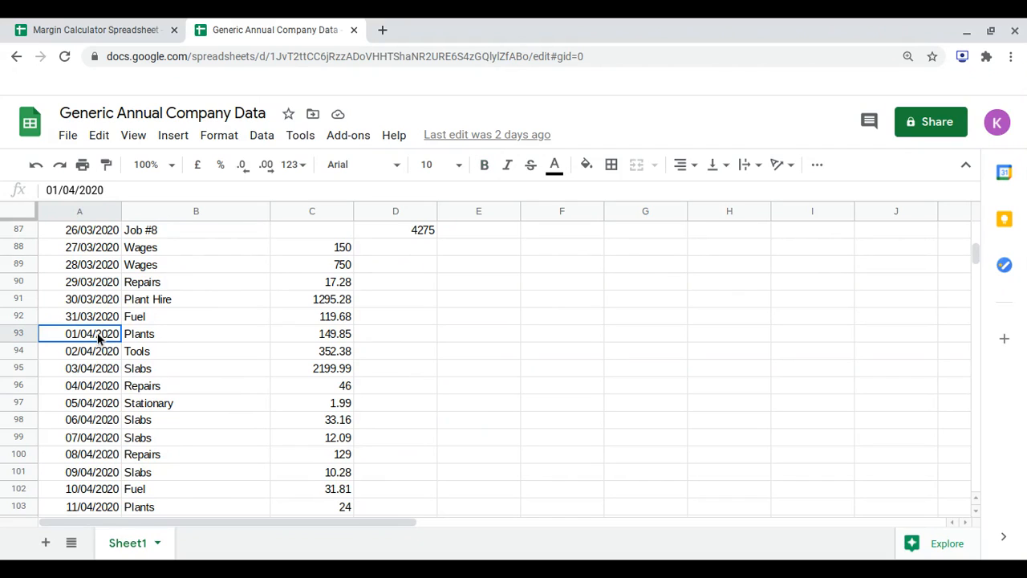
pyautogui.moveTo(99, 339); pyautogui.dragTo(379, 387)
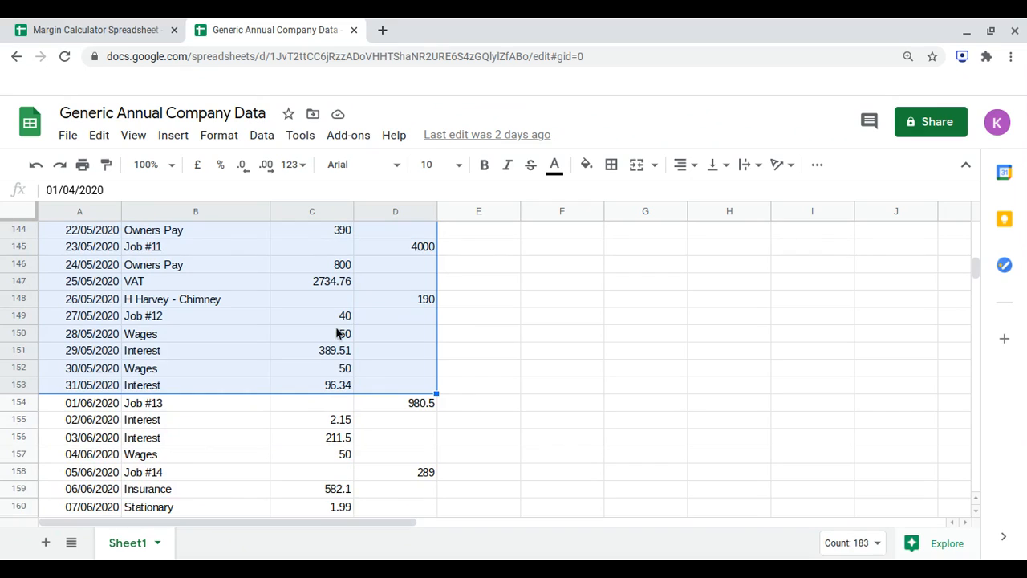
# Paste the copied transactions into the Margin Calculator Spreadsheet below the last existing entry, starting at cell A94.
pyautogui.click(93, 28)
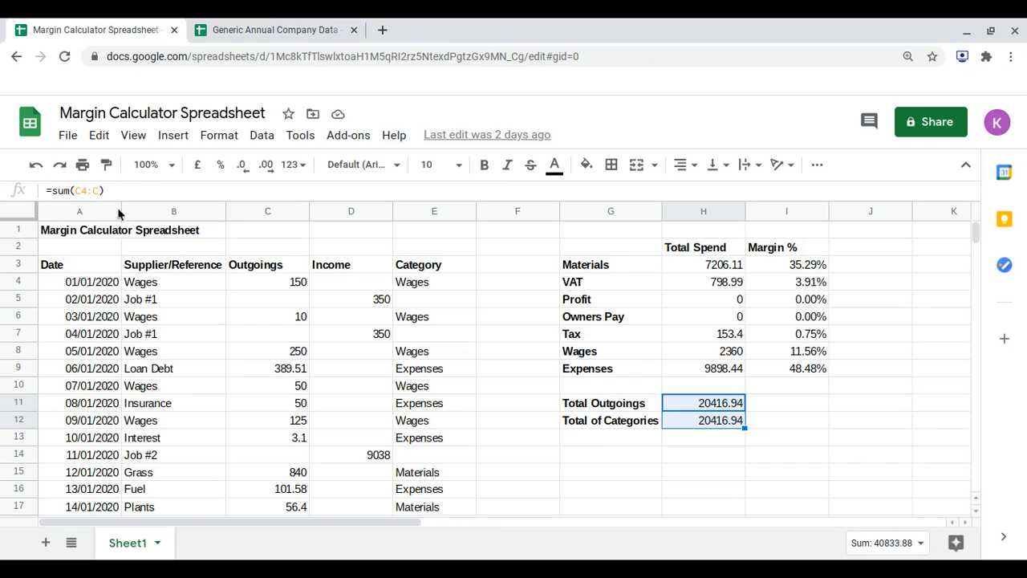
pyautogui.scroll(-3, 136, 309)
pyautogui.scroll(-15, 136, 309)
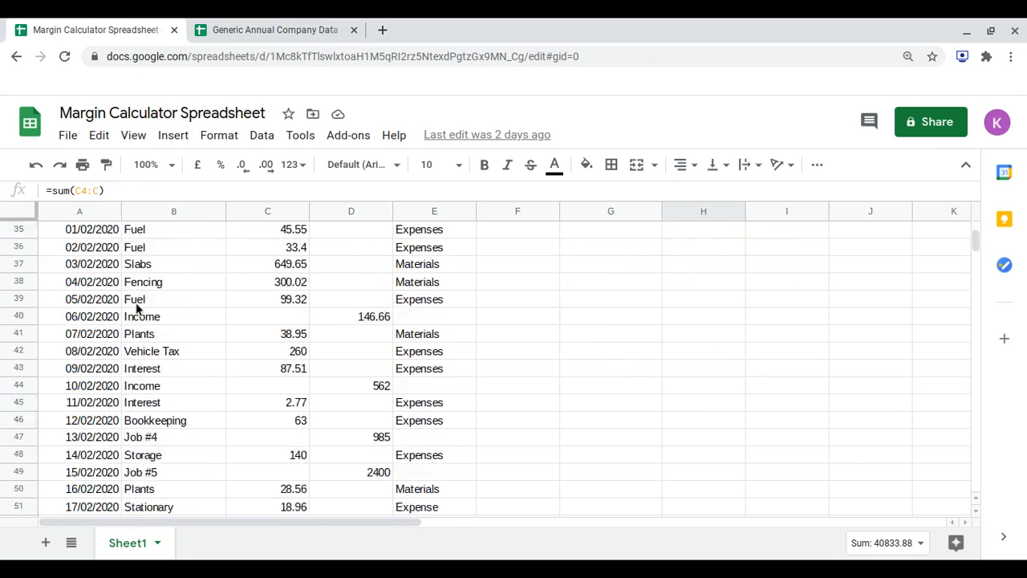
pyautogui.scroll(-8, 137, 309)
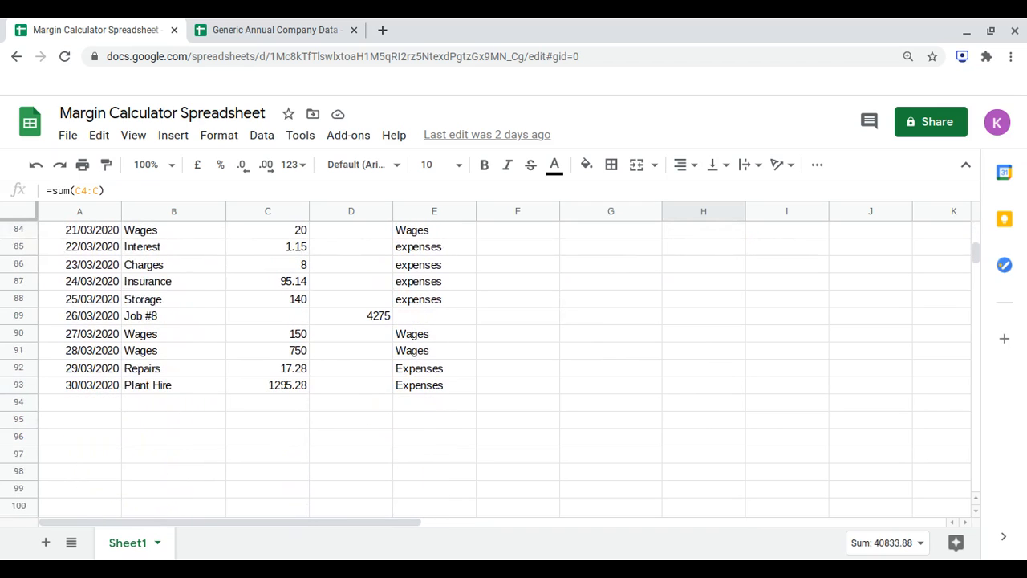
pyautogui.click(86, 412)
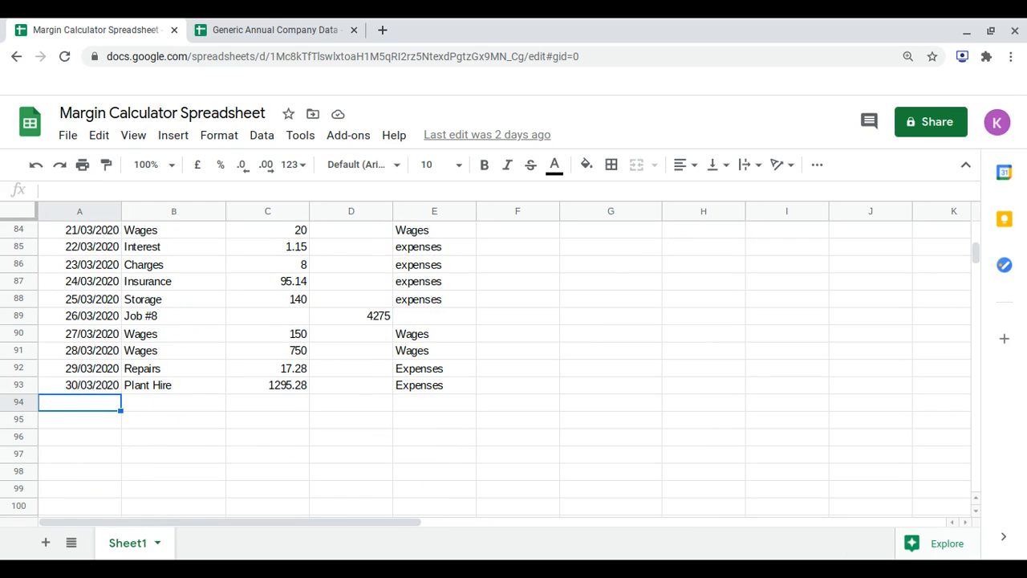
pyautogui.hotkey('ctrl', 'v')
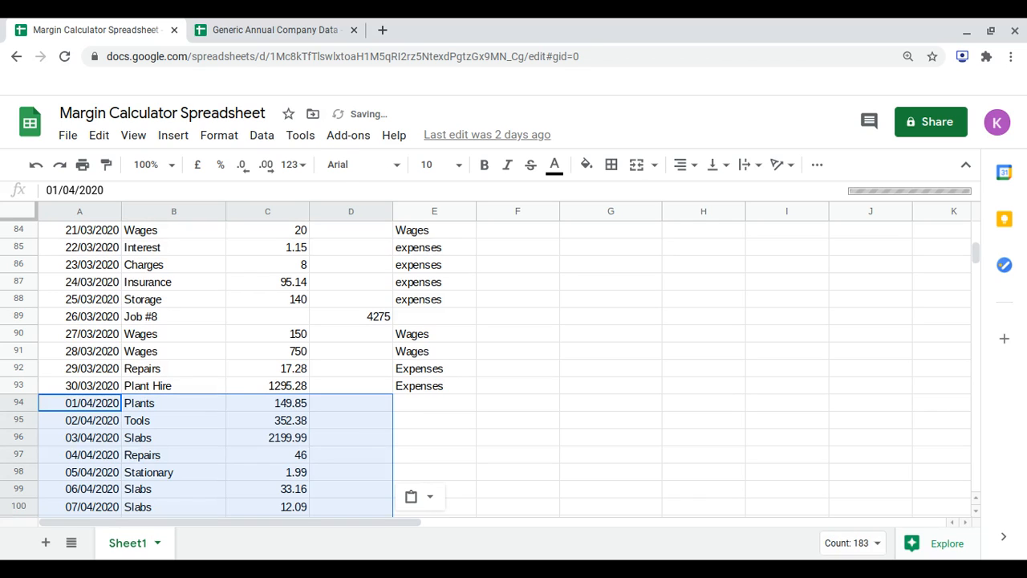
# Categorise the 01/04/2020 Plants transaction as Materials in cell E94.
pyautogui.scroll(-3, 308, 443)
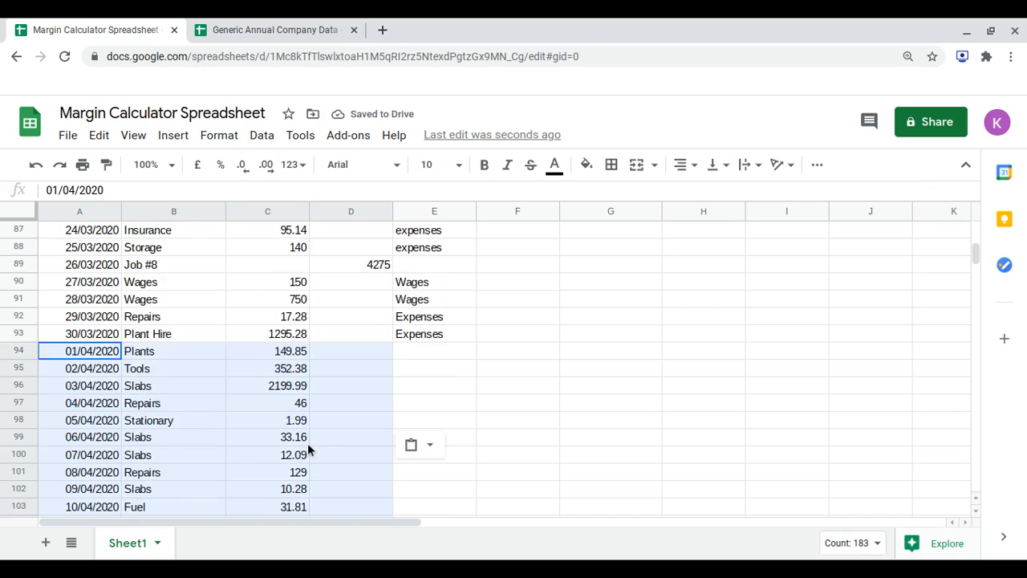
pyautogui.scroll(2, 307, 450)
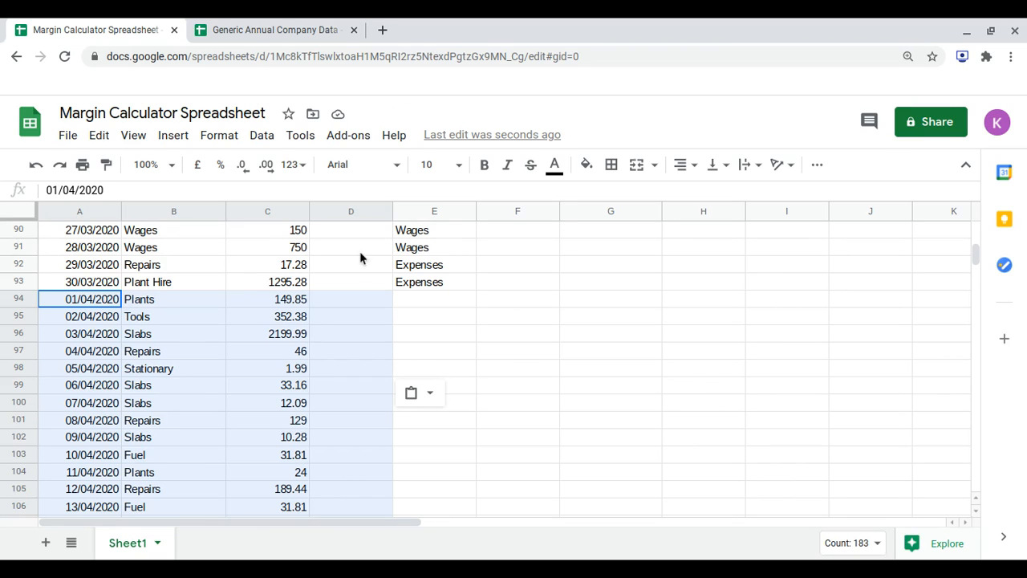
pyautogui.scroll(-6, 317, 313)
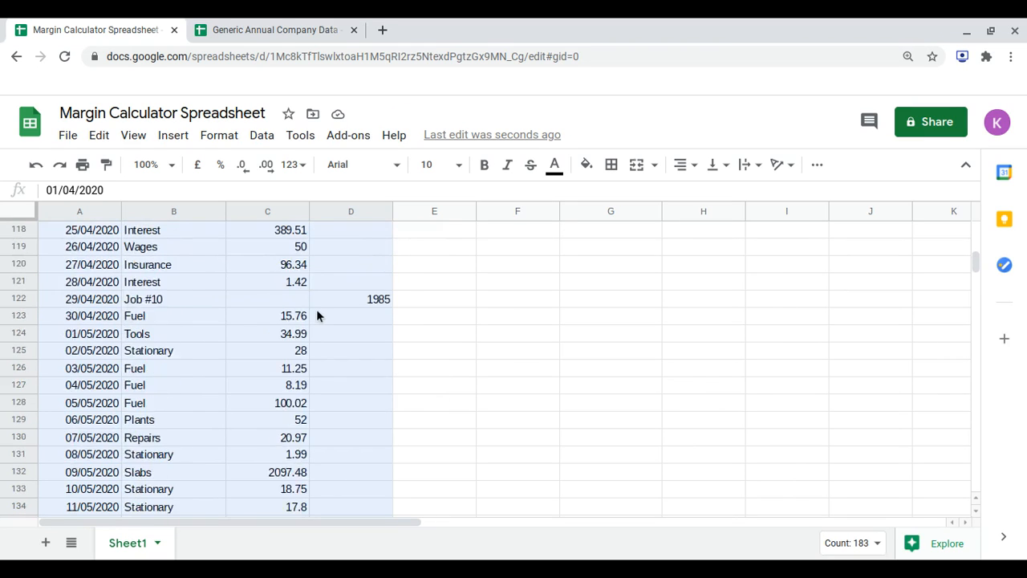
pyautogui.scroll(5, 317, 313)
pyautogui.scroll(1, 317, 312)
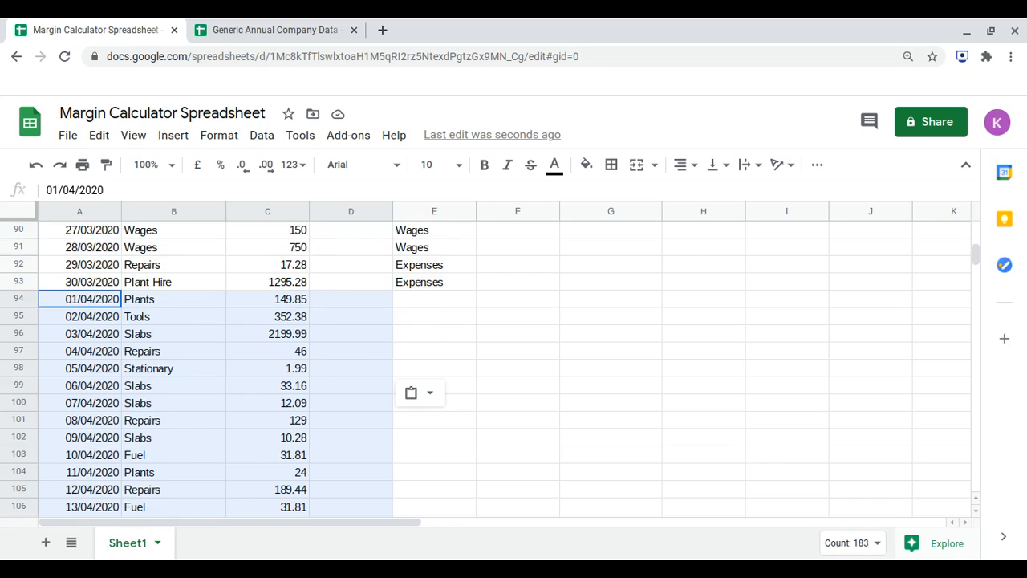
pyautogui.click(406, 299)
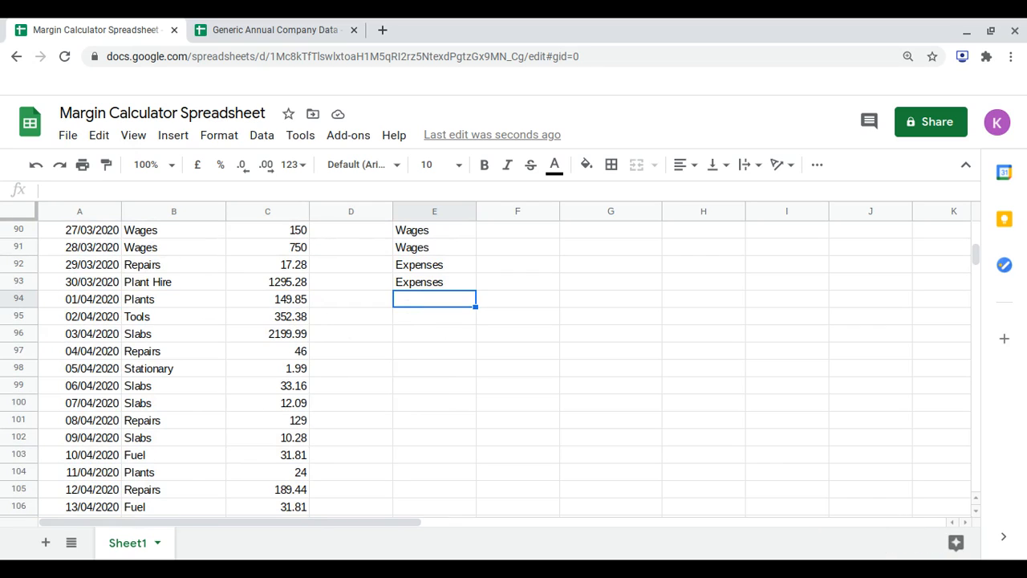
pyautogui.write('N')
pyautogui.press('BackSpace')
pyautogui.write('Na')
pyautogui.press('BackSpace')
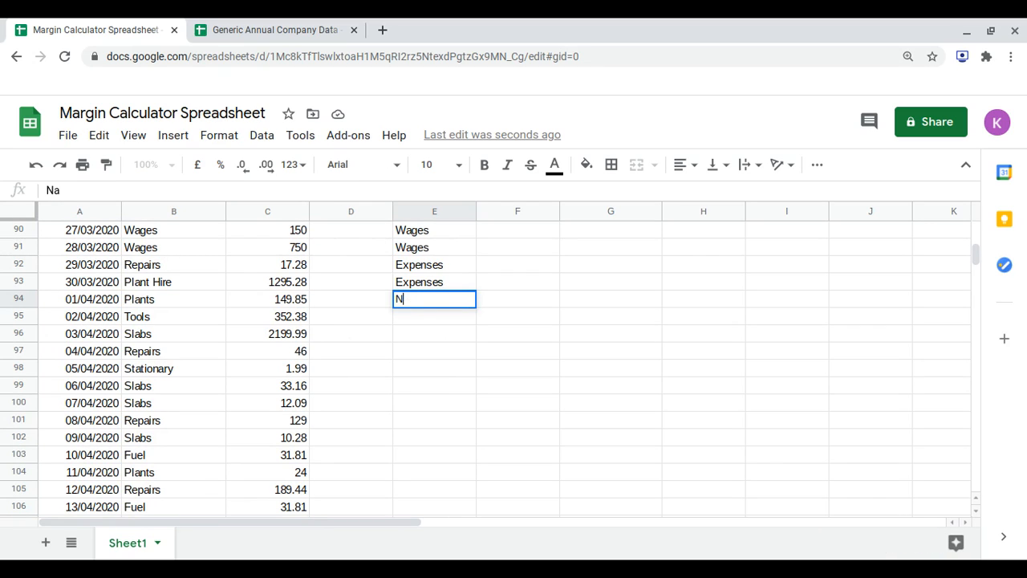
pyautogui.press('BackSpace')
pyautogui.write('Materials')
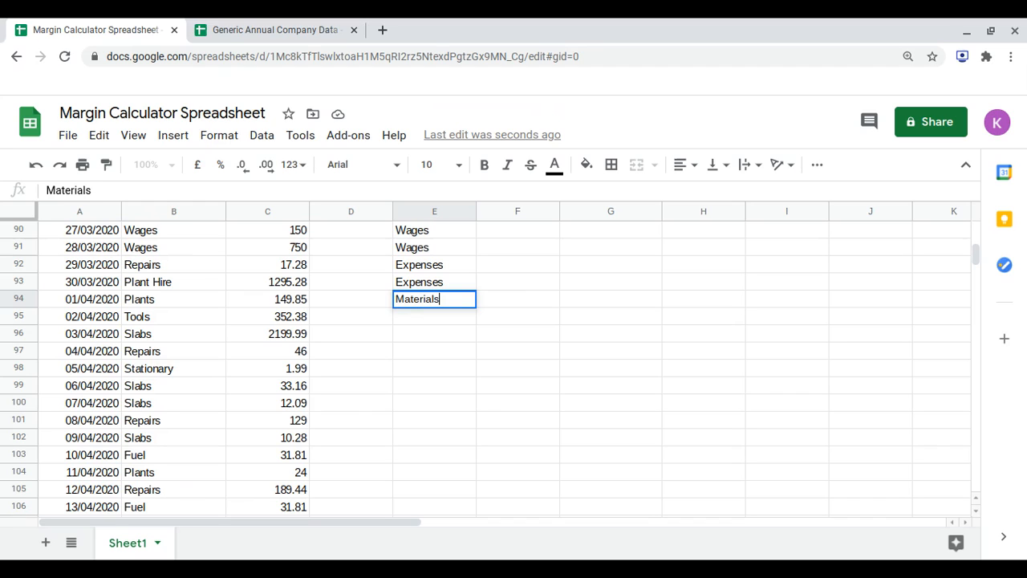
pyautogui.press('Return')
# Fill the categories in E95:E98 with Expenses for Tools, Materials for Slabs, and Expenses for Repairs and Stationary.
pyautogui.write('Expenses')
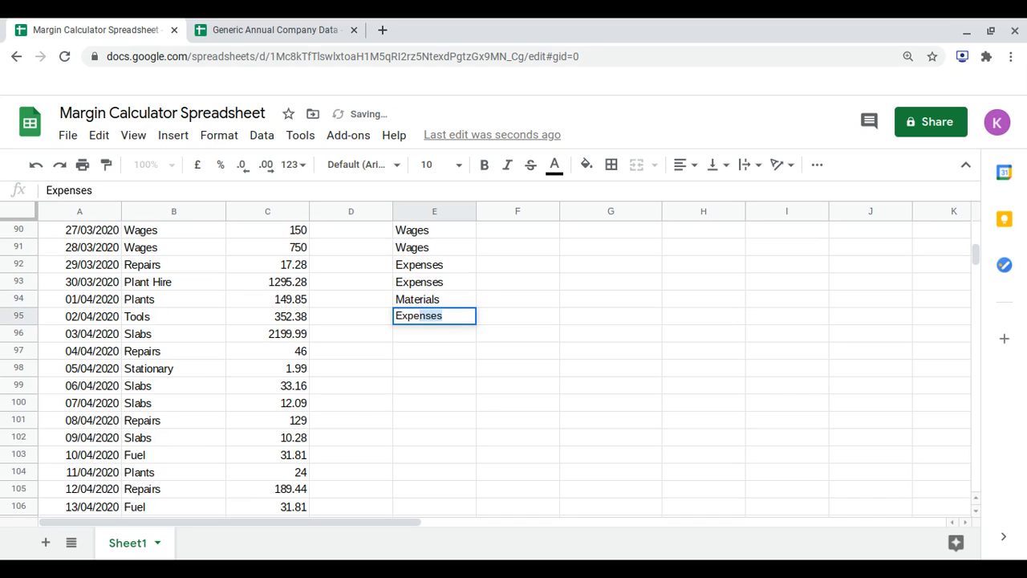
pyautogui.press('Return')
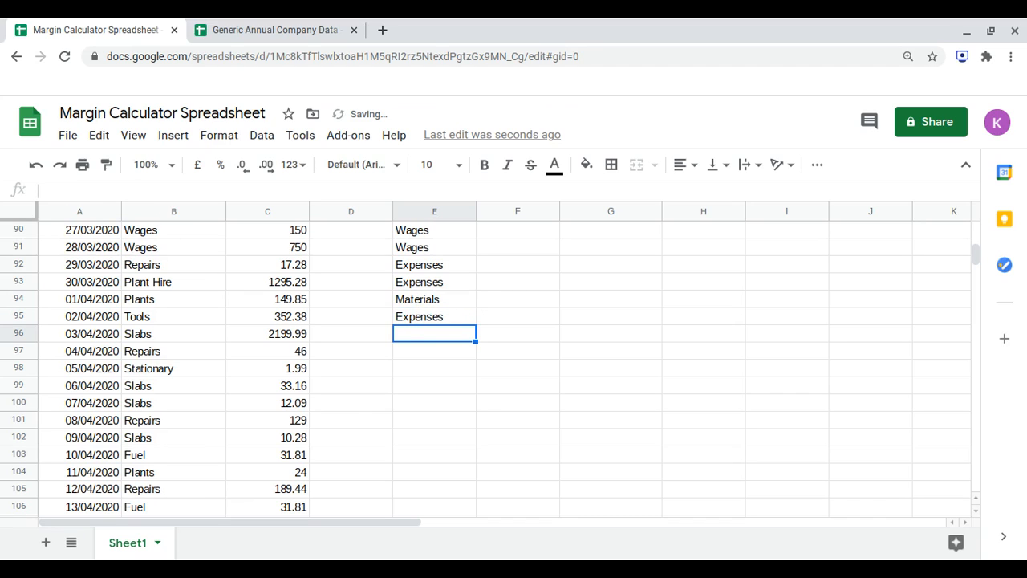
pyautogui.write('Ma')
pyautogui.press('Return')
pyautogui.write('ex')
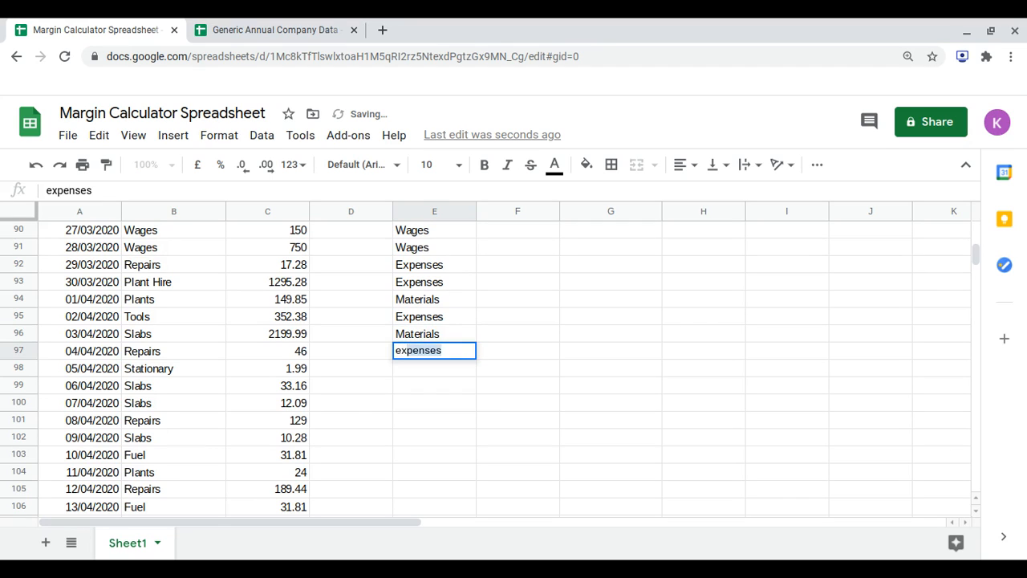
pyautogui.press('Return')
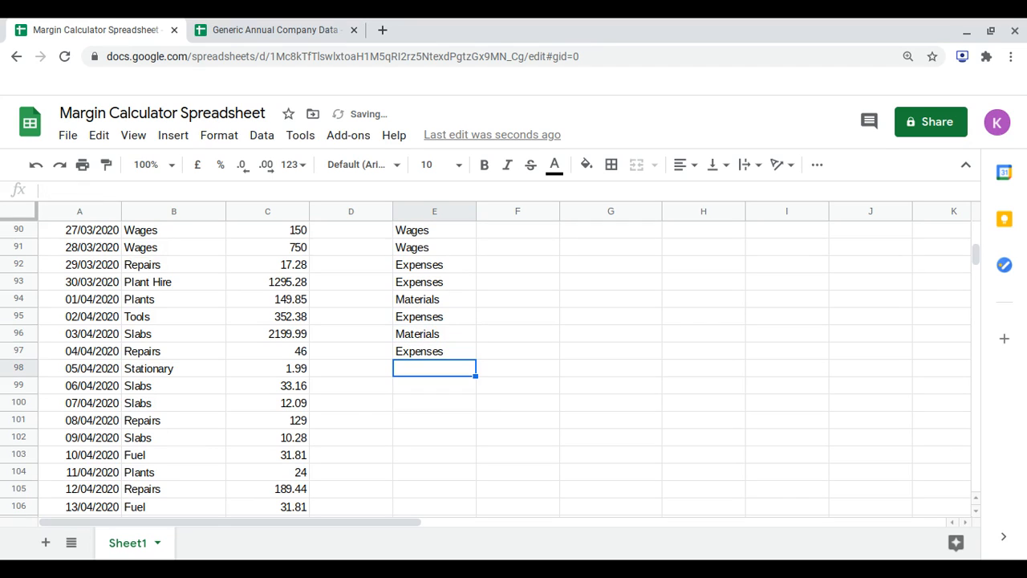
pyautogui.write('expenses')
pyautogui.press('Return')
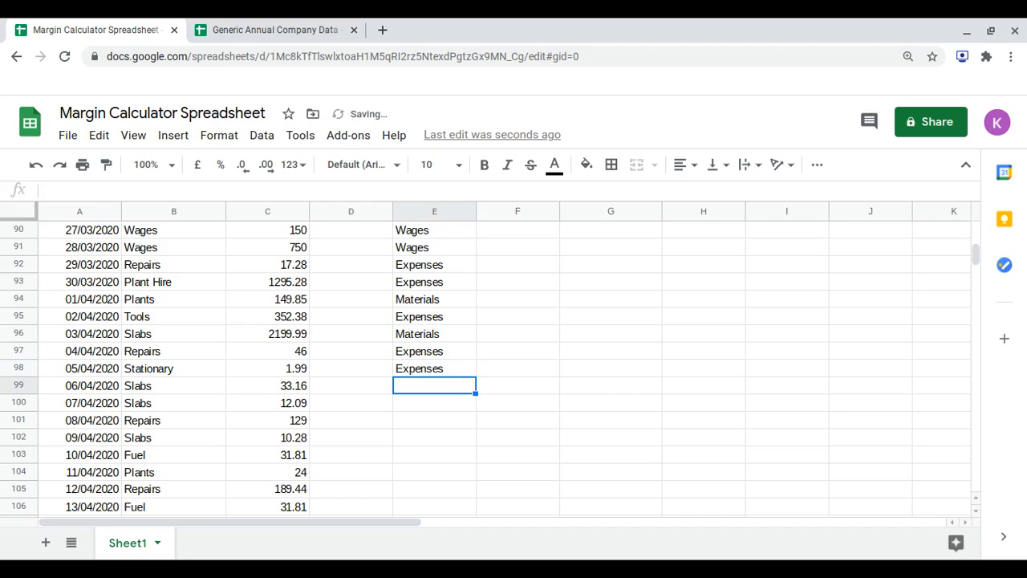
# Categorise the two Slabs rows in E99:E100 as Materials and the Repairs row in E101 as Expenses.
pyautogui.write('materials')
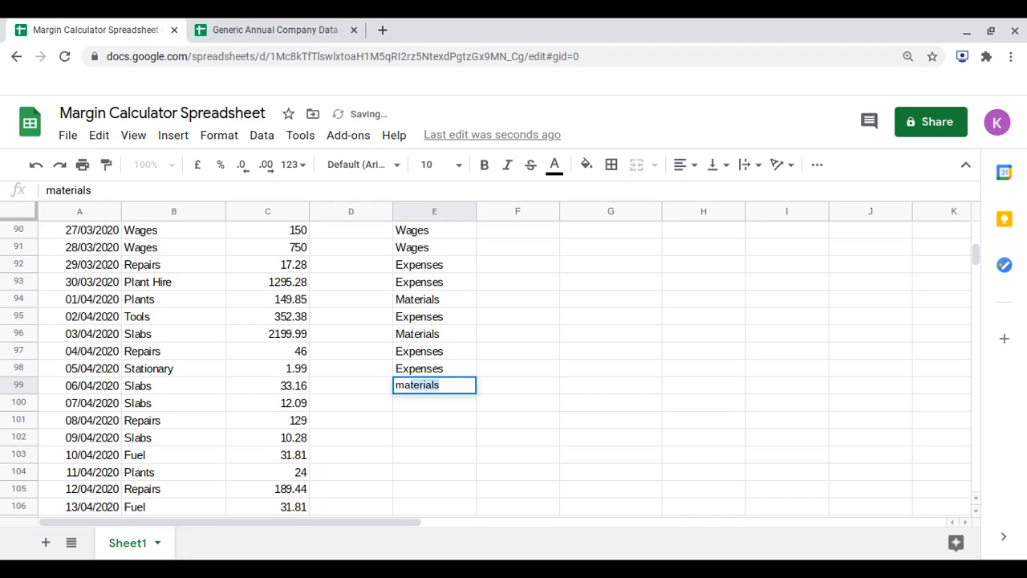
pyautogui.press('Return')
pyautogui.write('materials')
pyautogui.press('Return')
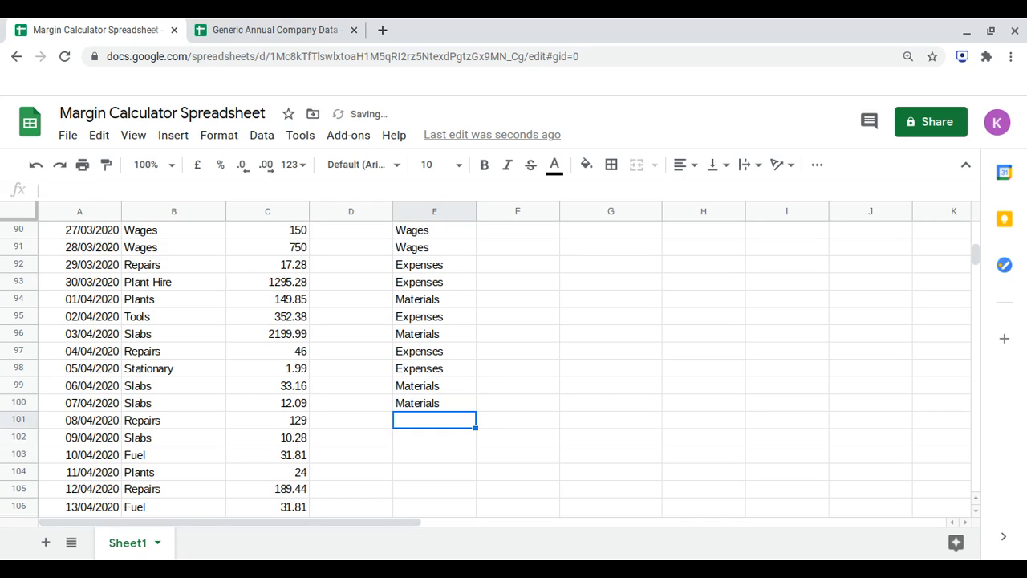
pyautogui.write('expenses')
pyautogui.press('Return')
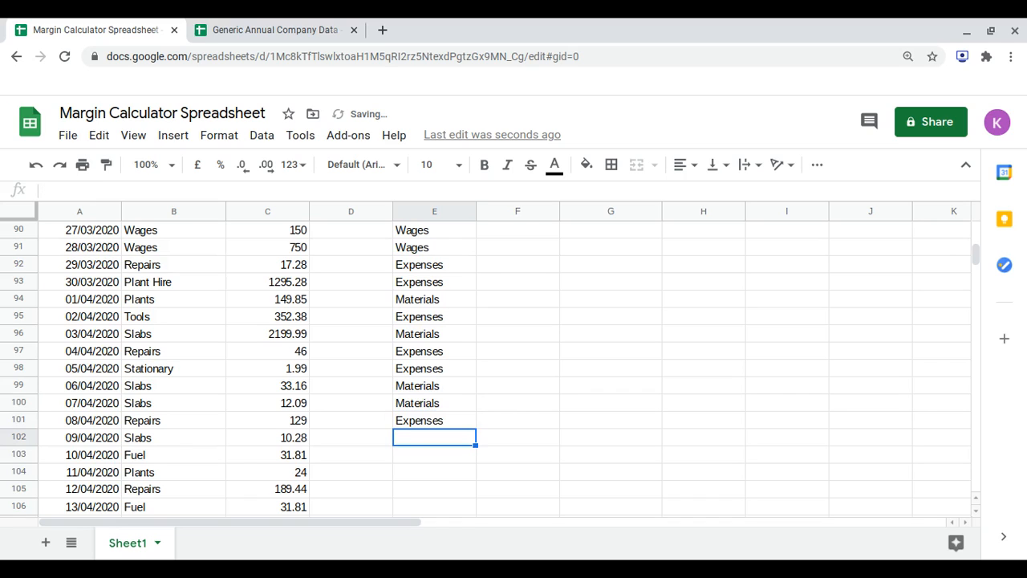
# Fill the categories in E102:E104 with Materials for Slabs, Expenses for Fuel, and Materials for Plants.
pyautogui.scroll(-2, 505, 369)
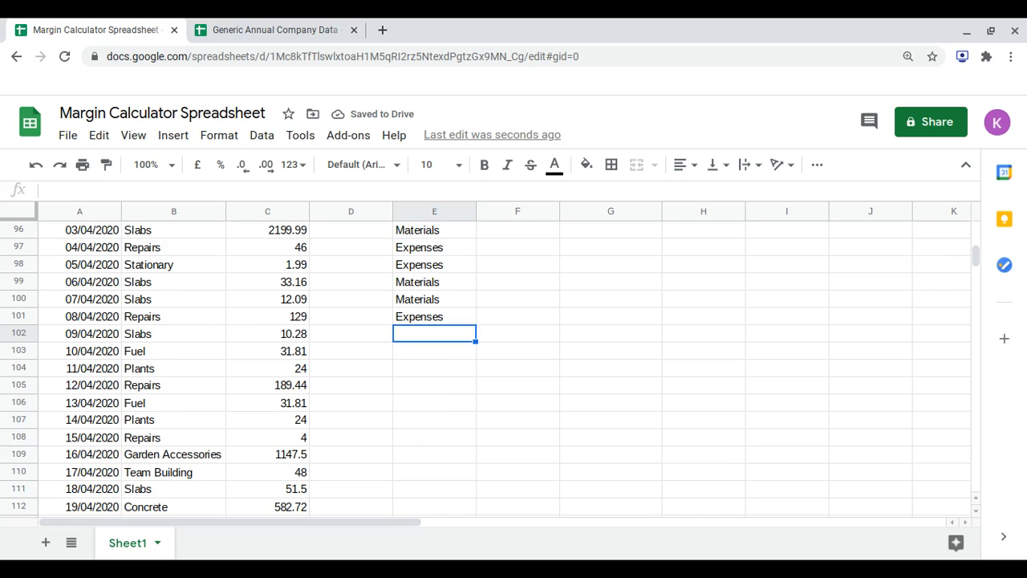
pyautogui.write('materials')
pyautogui.press('Return')
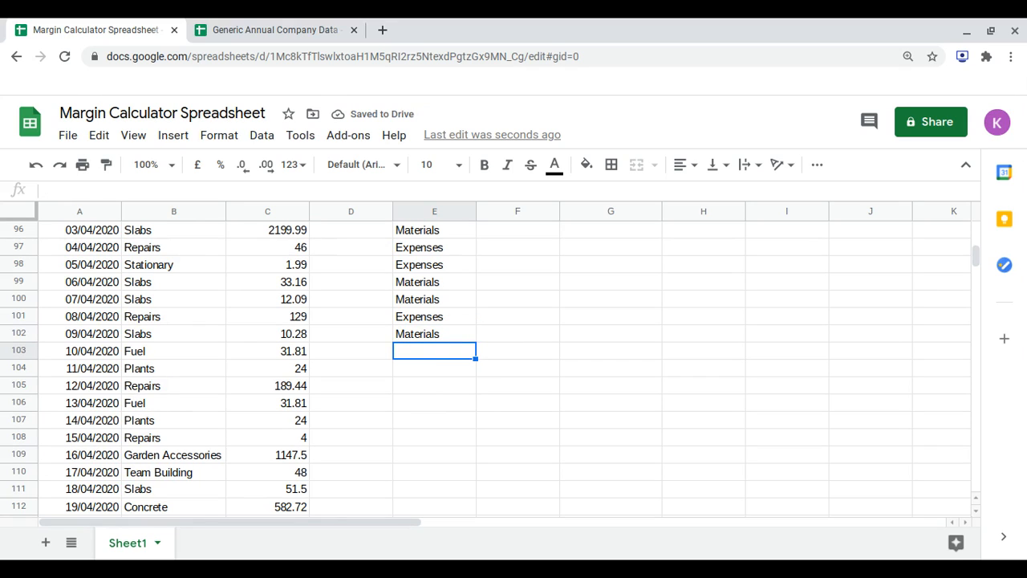
pyautogui.write('expenses')
pyautogui.press('Return')
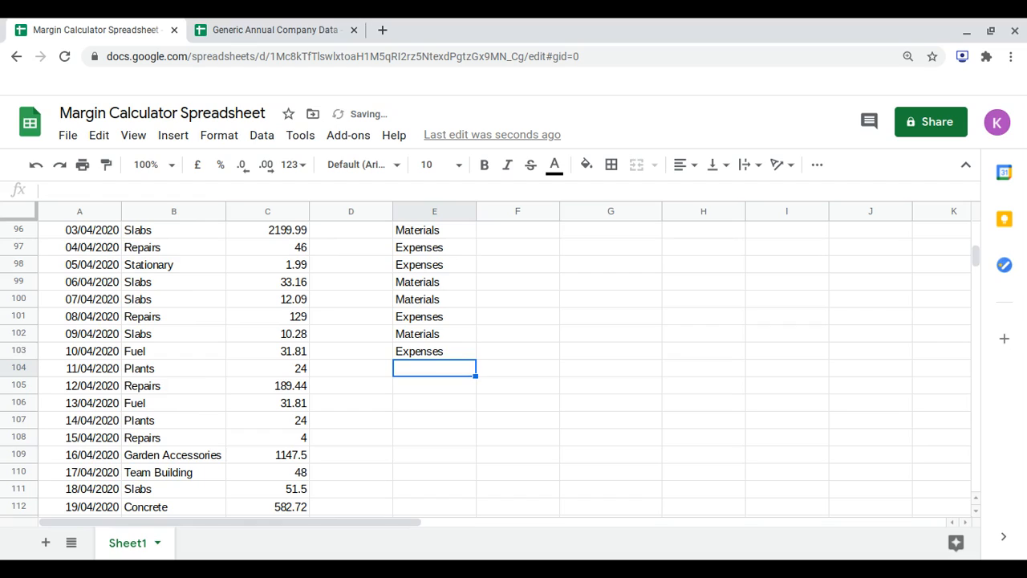
pyautogui.write('materials')
pyautogui.press('Return')
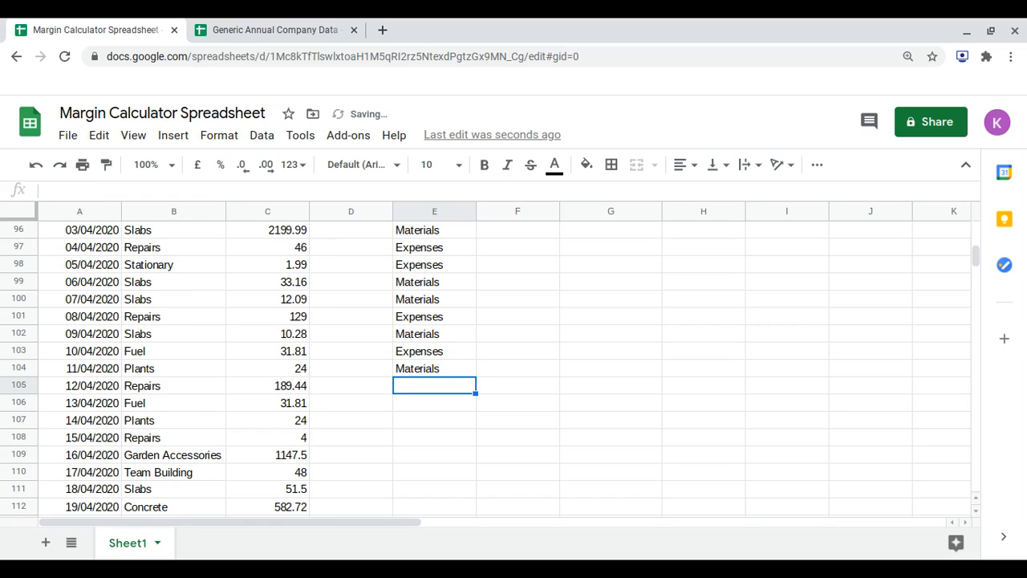
# Categorise the transactions from 12/04/2020 to 15/04/2020 in E105:E108 as Expenses.
pyautogui.write('e')
pyautogui.press('Return')
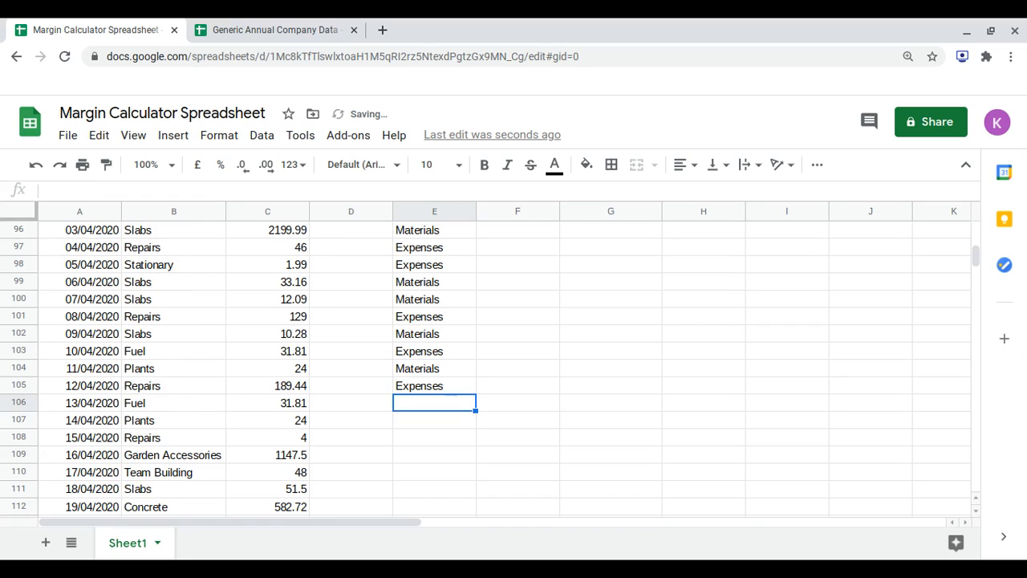
pyautogui.write('expenses')
pyautogui.press('Return')
pyautogui.write('enses')
pyautogui.press('Return')
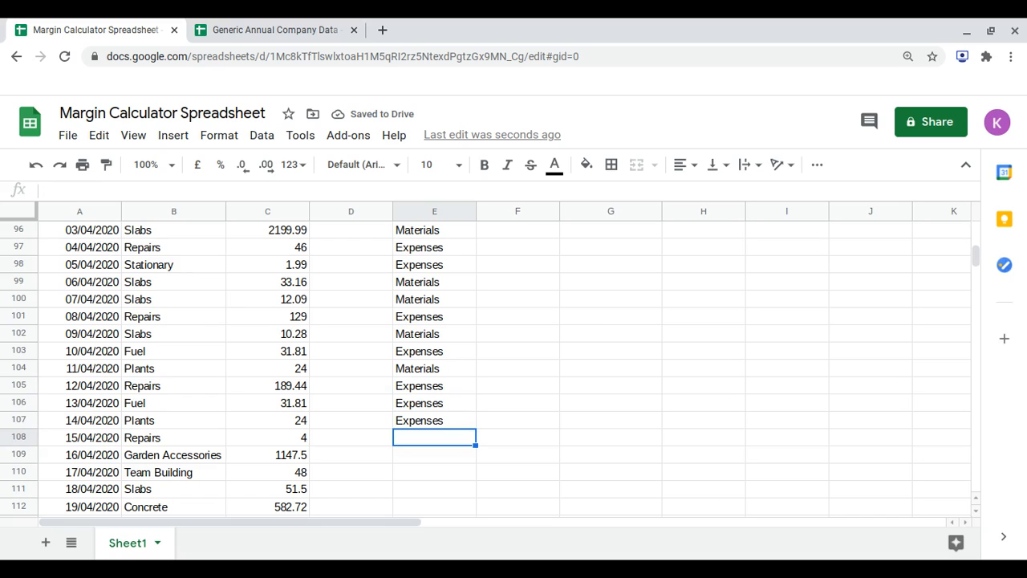
pyautogui.write('expenses')
pyautogui.press('Return')
# Change the category of the 14/04/2020 Plants transaction in E107 to Materials.
pyautogui.press('Up')
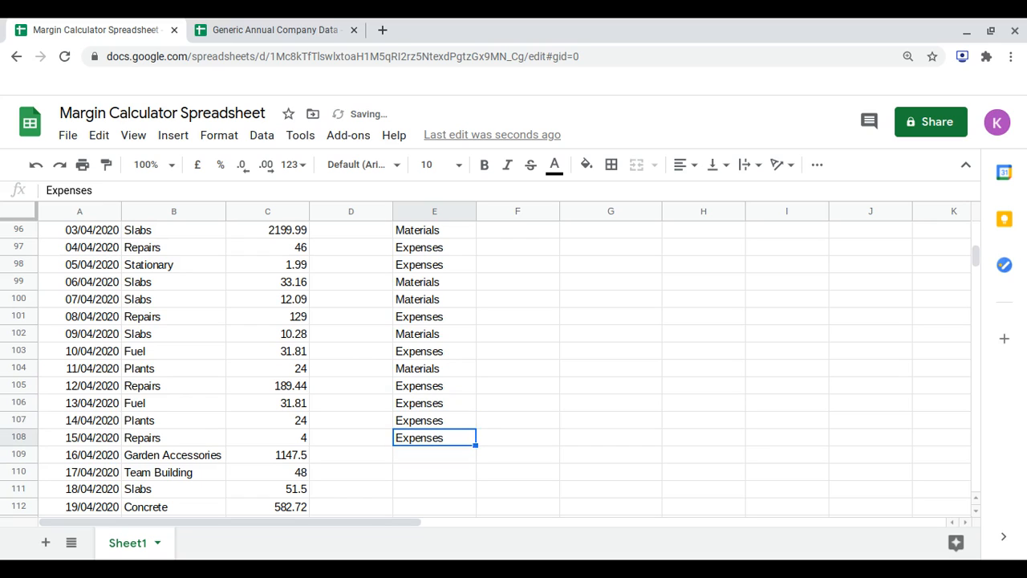
pyautogui.press('Up')
pyautogui.write('m')
pyautogui.press('Return')
# Categorise the 16/04/2020 Garden Accessories transaction in E109 as Materials.
pyautogui.scroll(-1, 504, 368)
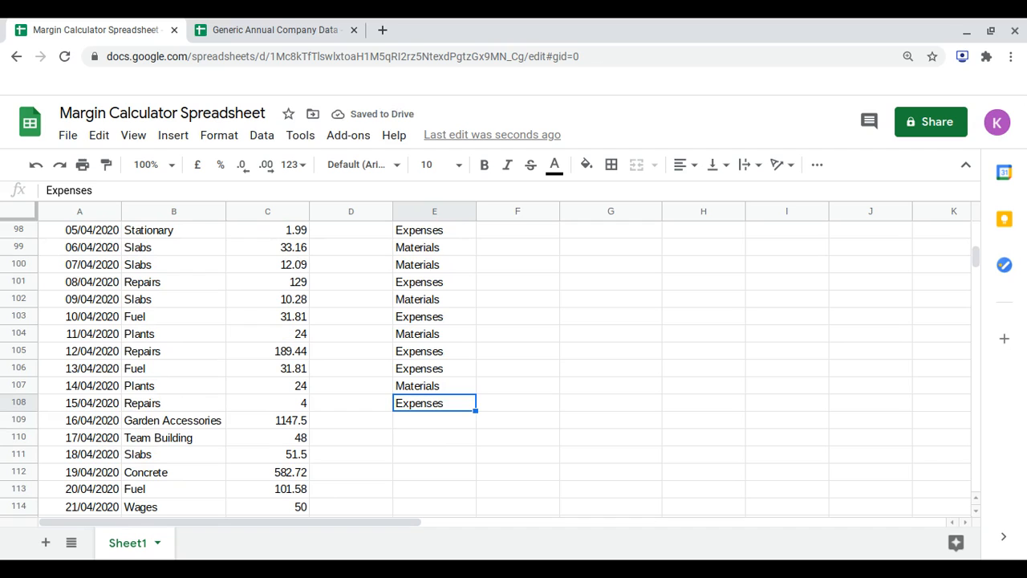
pyautogui.press('Down')
pyautogui.write('m')
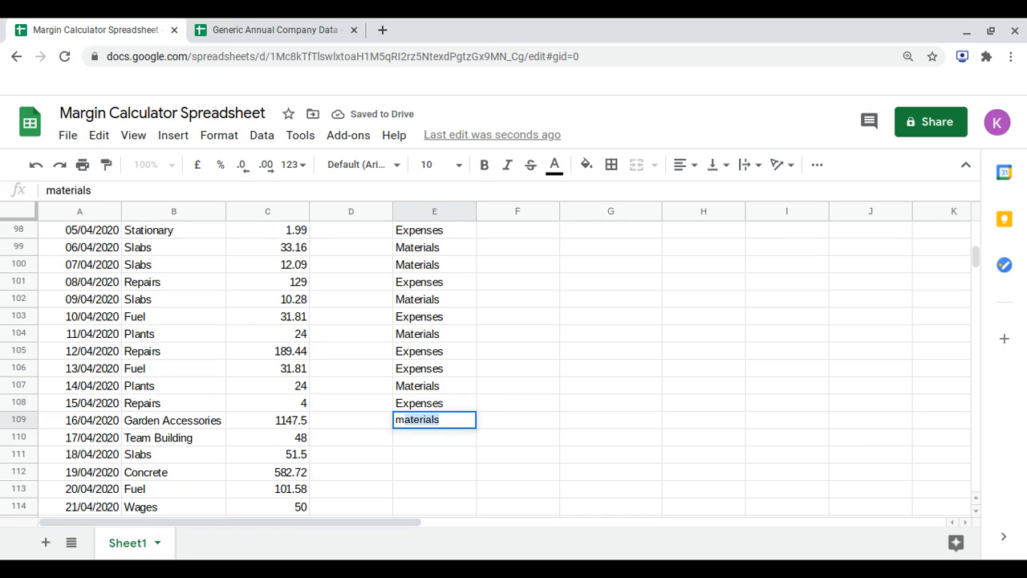
pyautogui.press('Return')
# Fill the categories in E110:E113 with Expenses for Team Building, Materials for Slabs and Concrete, and Expenses for Fuel.
pyautogui.scroll(-2, 514, 369)
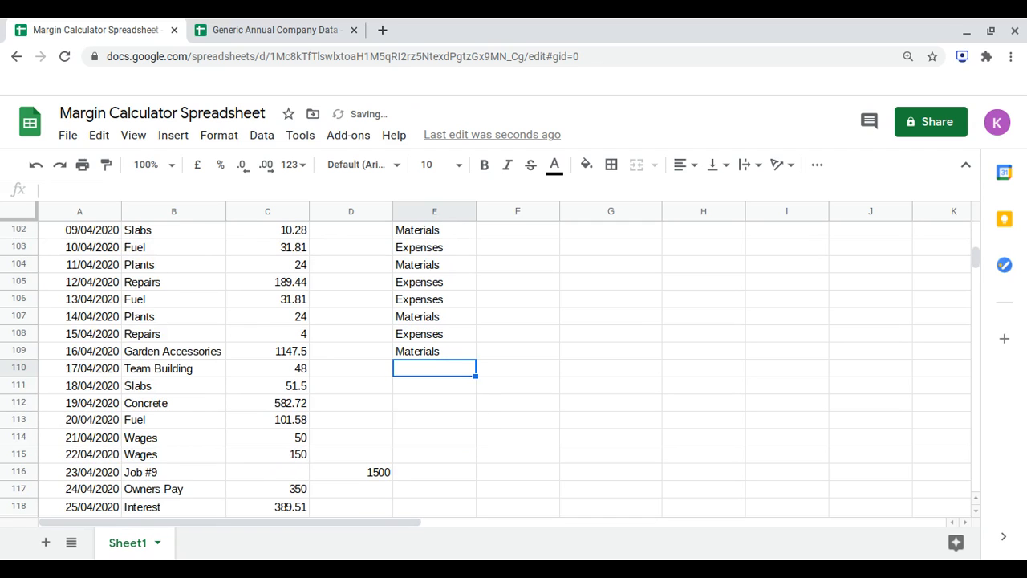
pyautogui.write('expenses')
pyautogui.press('Return')
pyautogui.write('m')
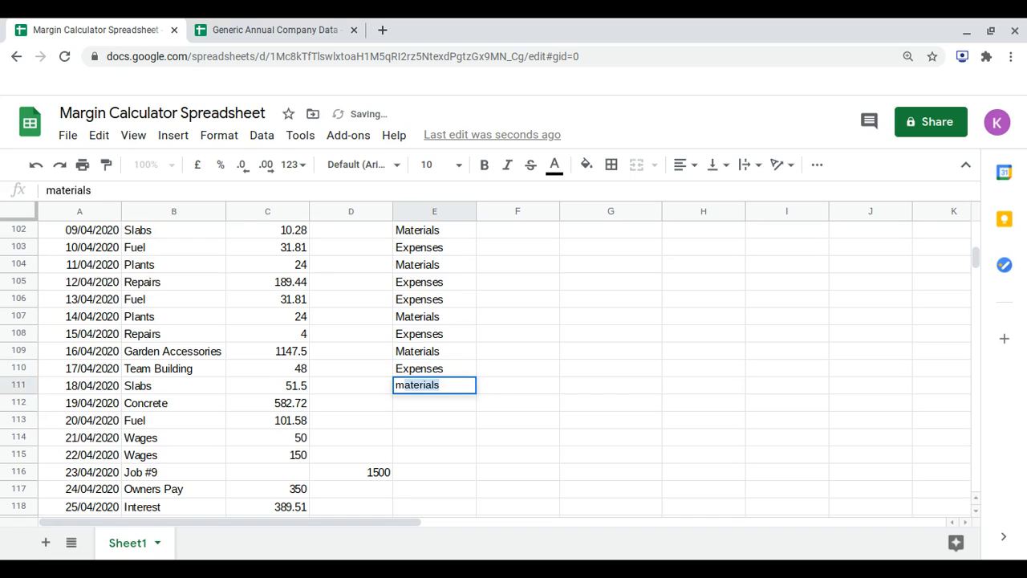
pyautogui.press('Return')
pyautogui.write('materials')
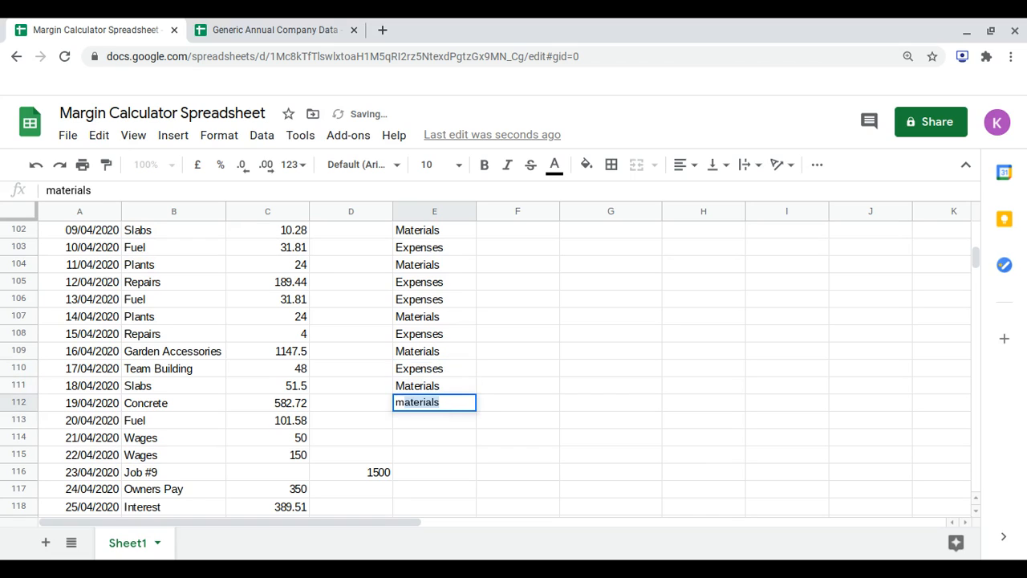
pyautogui.press('Return')
pyautogui.write('expenses')
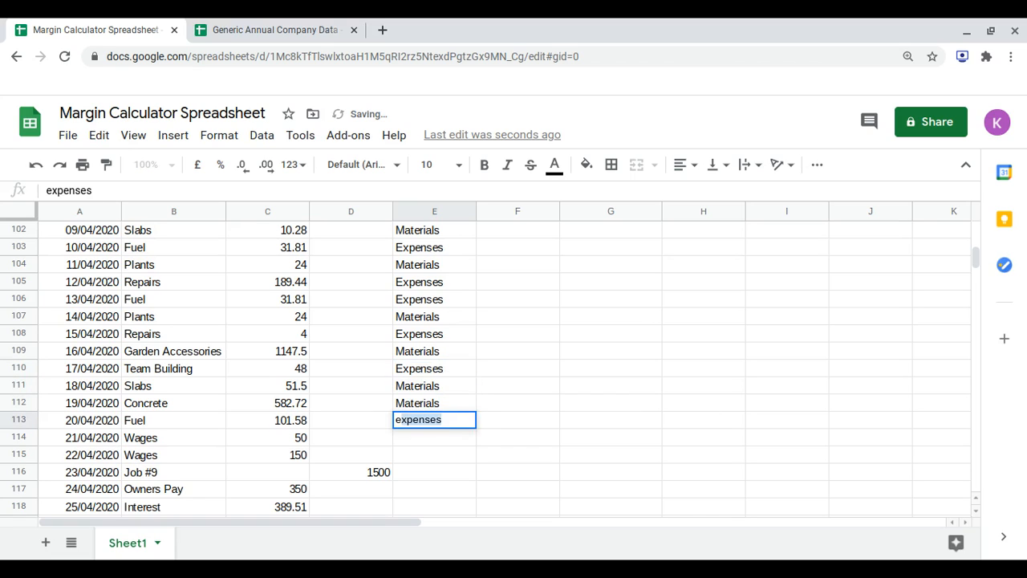
pyautogui.press('Return')
# Categorise the two Wages rows in E114:E115 as Wages.
pyautogui.write('m')
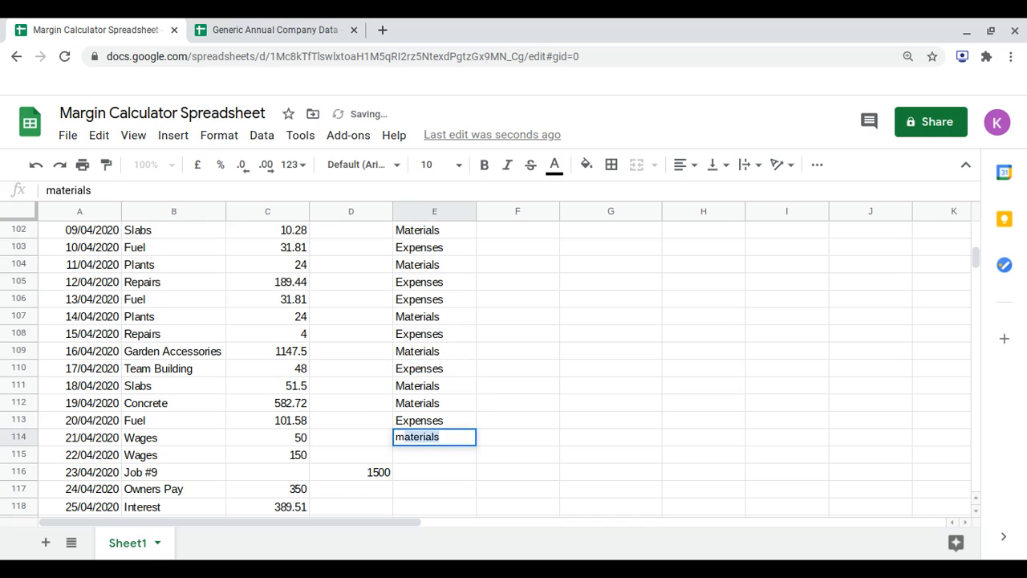
pyautogui.press('BackSpace')
pyautogui.press('BackSpace')
pyautogui.write('Wages')
pyautogui.press('Return')
pyautogui.write('wages')
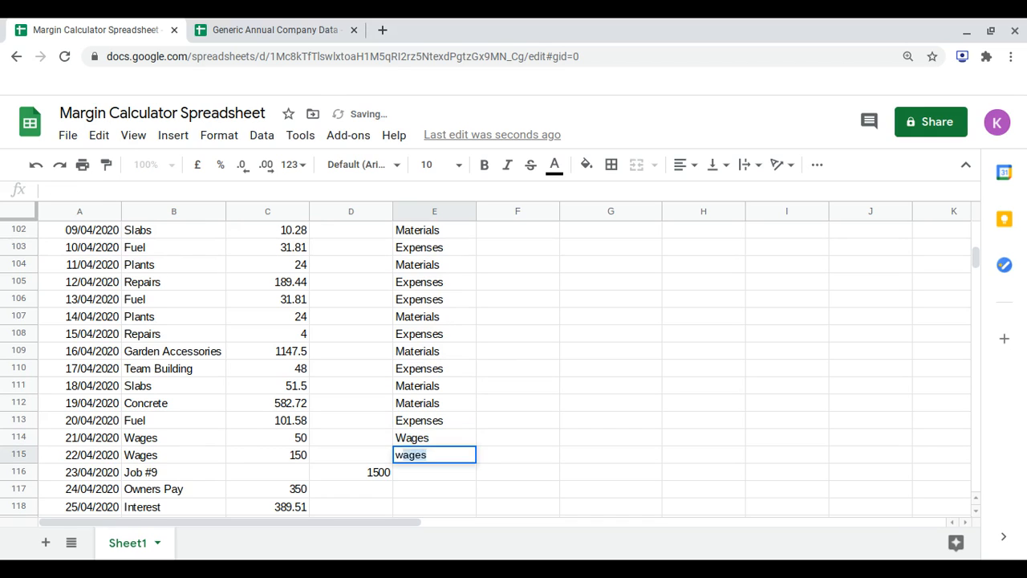
pyautogui.press('Return')
# Skip the Job #9 income row and categorise the 24/04/2020 Owners Pay transaction in E117 as Owners Pay.
pyautogui.scroll(-2, 506, 361)
pyautogui.press('Down')
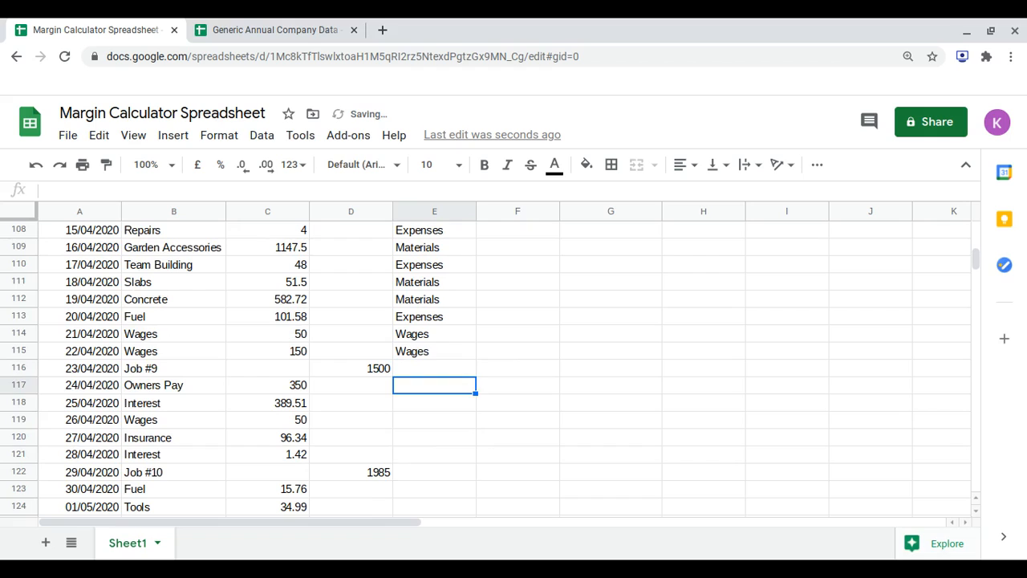
pyautogui.write('ow')
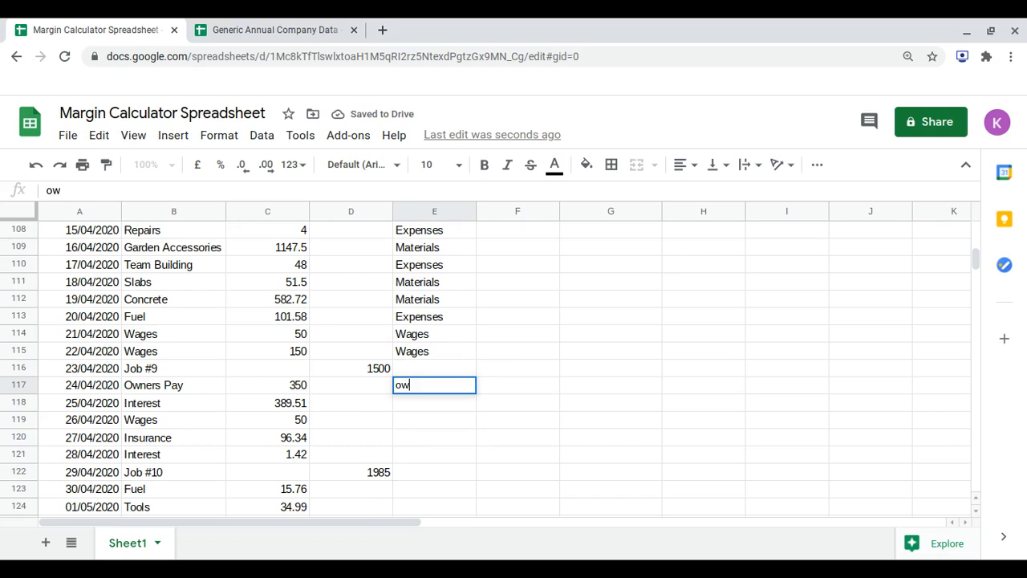
pyautogui.press('BackSpace')
pyautogui.press('BackSpace')
pyautogui.write('Owners')
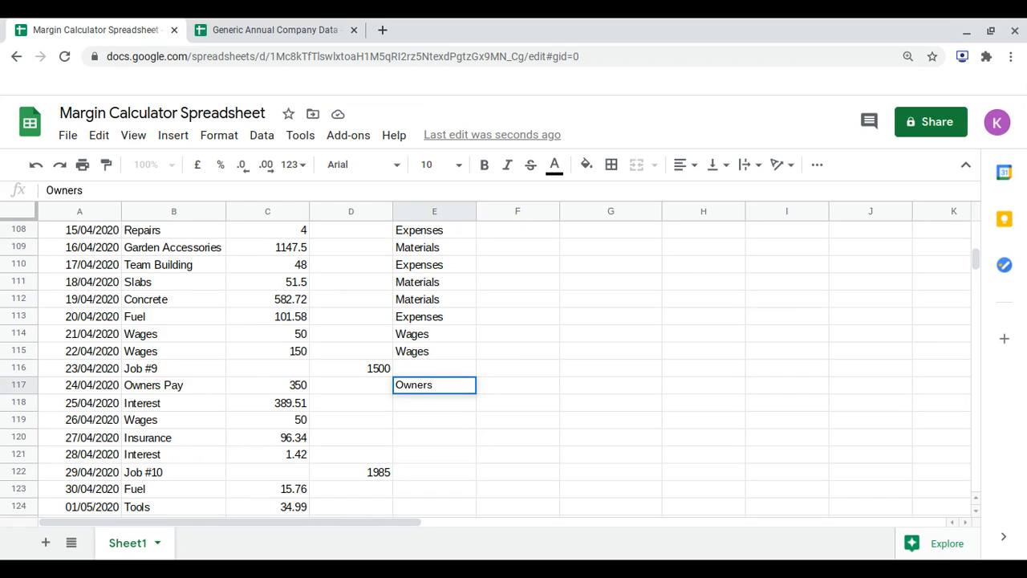
pyautogui.write('PAy')
pyautogui.press('BackSpace')
pyautogui.press('BackSpace')
pyautogui.write('ay')
pyautogui.press('Return')
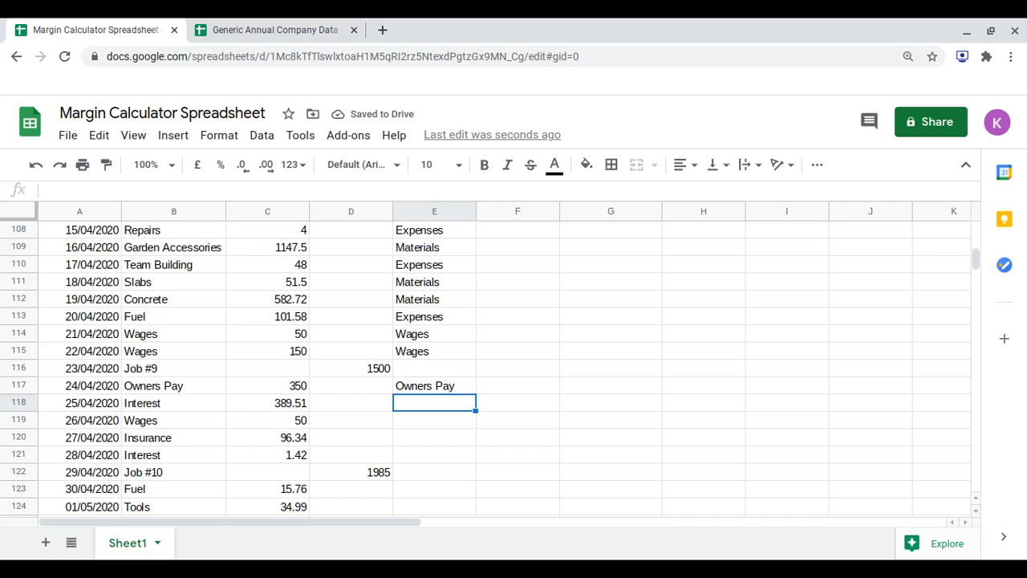
# Categorise the 25/04/2020 Interest row in E118 as Expenses and the Wages row in E119 as Wages.
pyautogui.write('e')
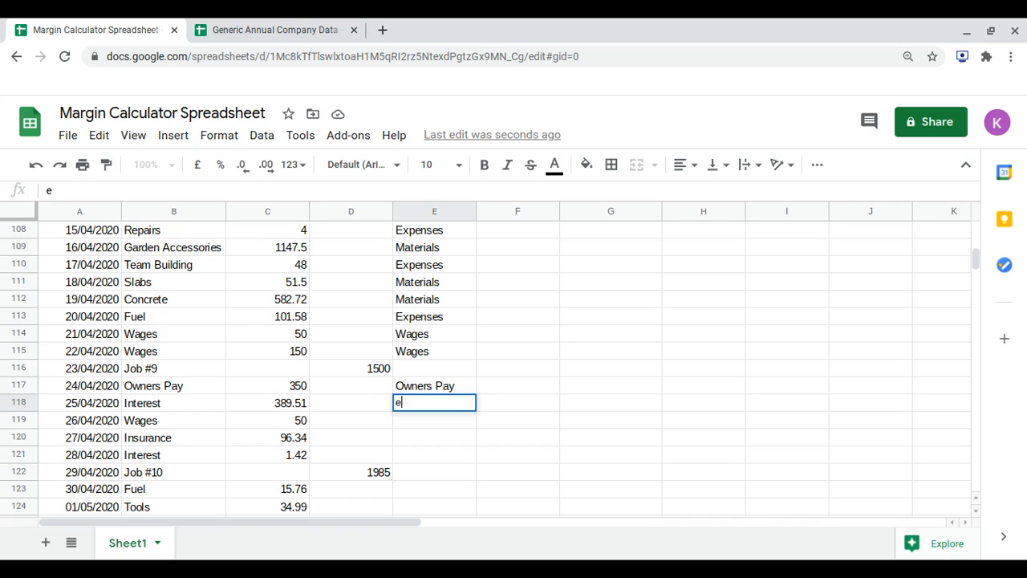
pyautogui.press('Return')
pyautogui.press('Up')
pyautogui.write('Expenses')
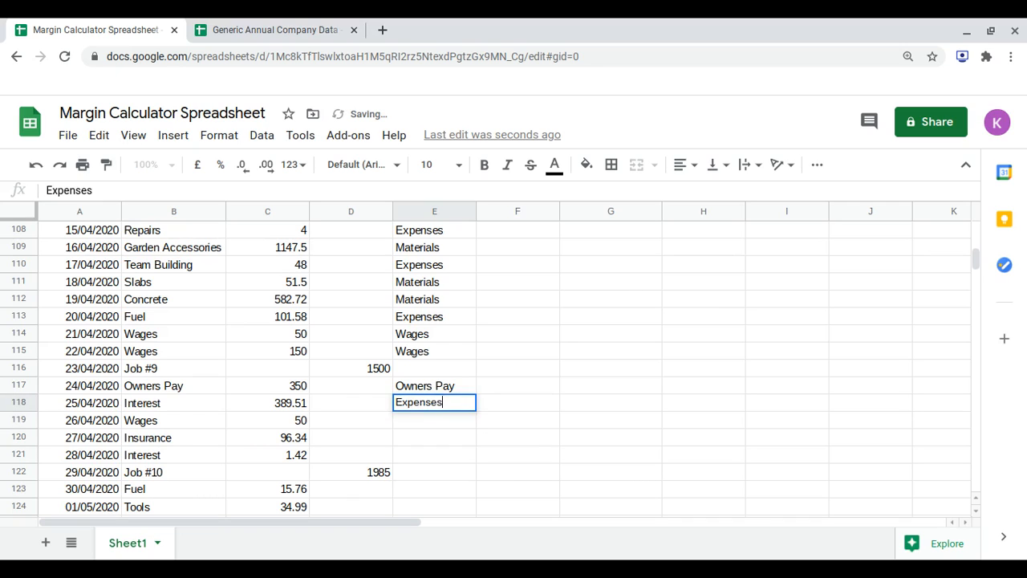
pyautogui.press('Return')
pyautogui.write('Wages')
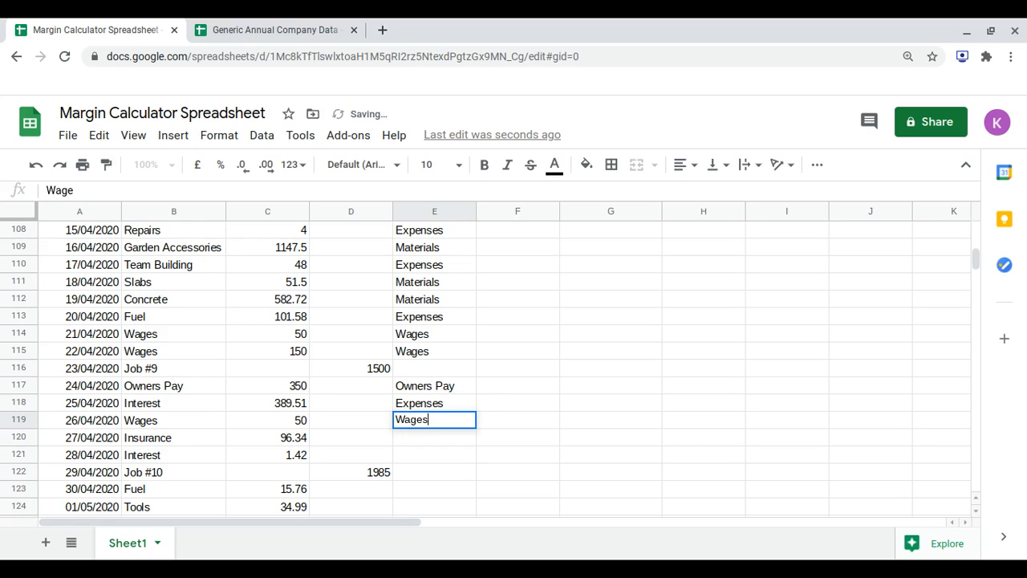
pyautogui.press('Return')
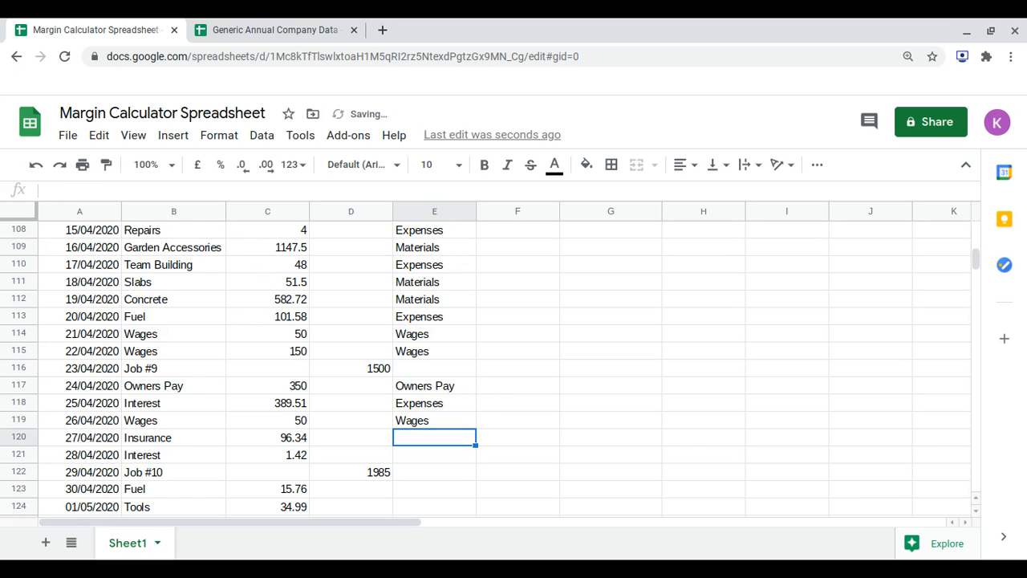
# Categorise the Insurance and Interest rows in E120:E121 as Expenses.
pyautogui.scroll(-1, 504, 367)
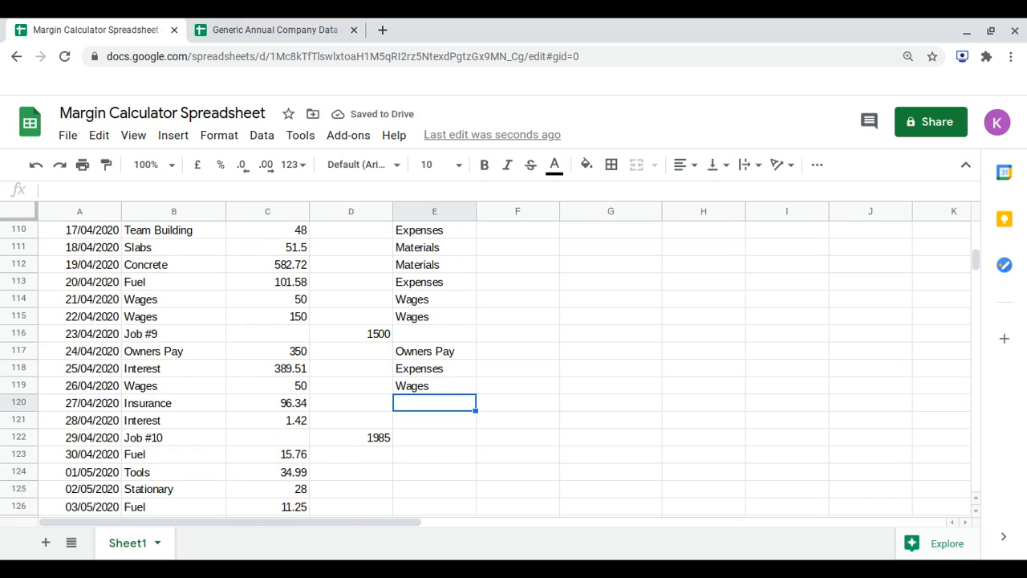
pyautogui.write('expenses')
pyautogui.press('Return')
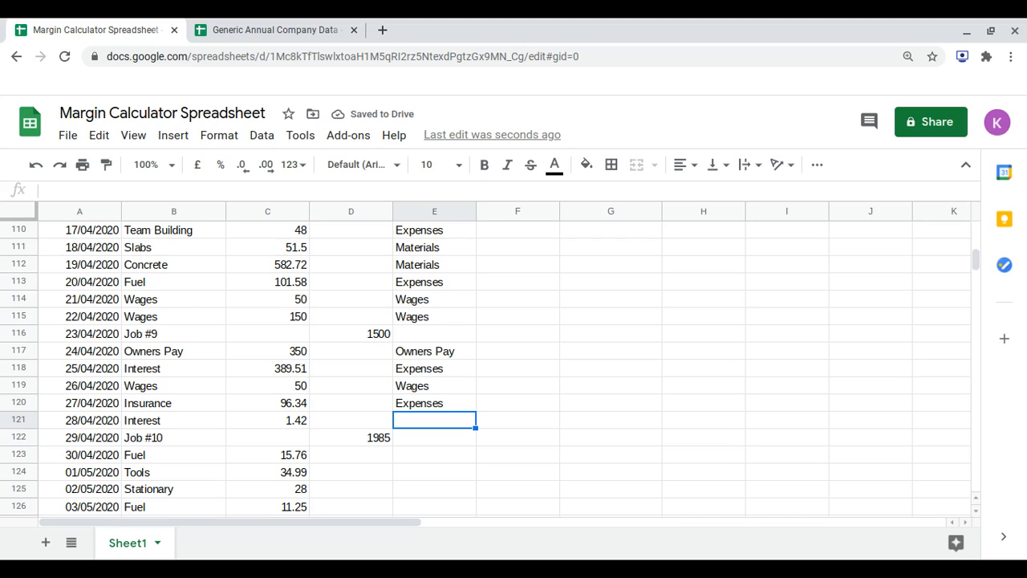
pyautogui.write('expenses')
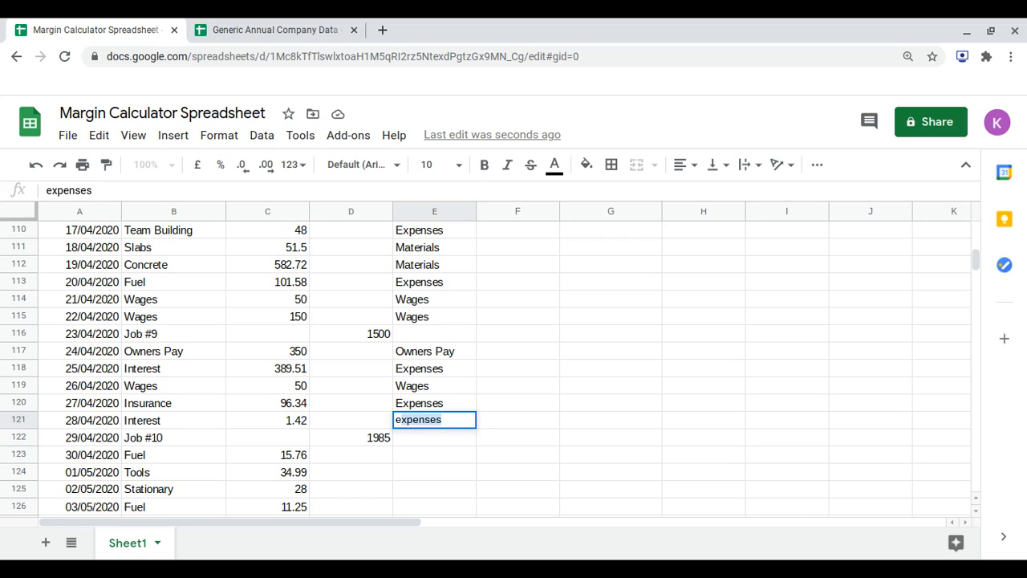
pyautogui.press('Return')
# Skip the Job #10 income row and categorise the 30/04/2020 Fuel transaction in E123 as Expenses.
pyautogui.press('Return')
pyautogui.scroll(-1, 504, 368)
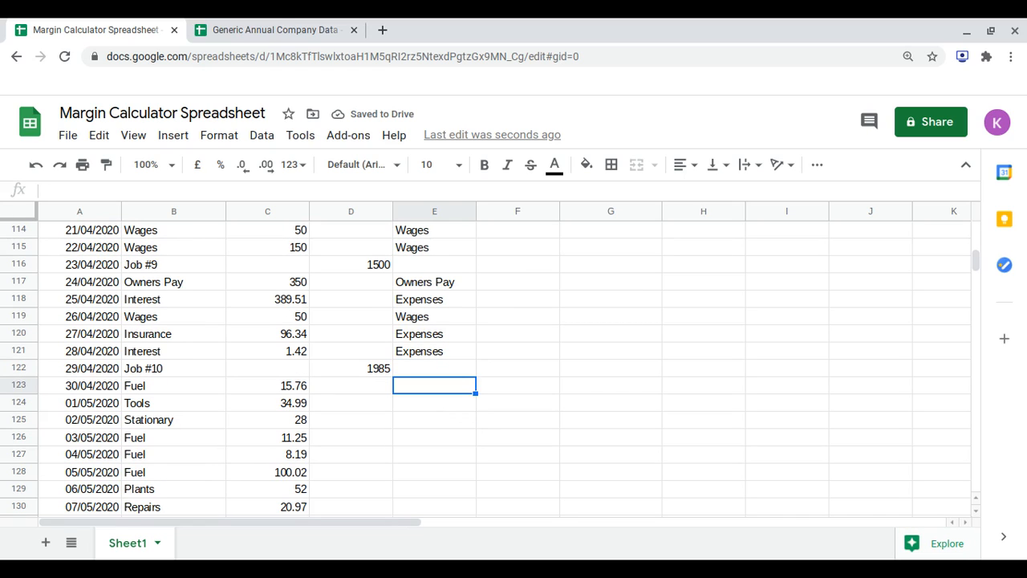
pyautogui.write('ex')
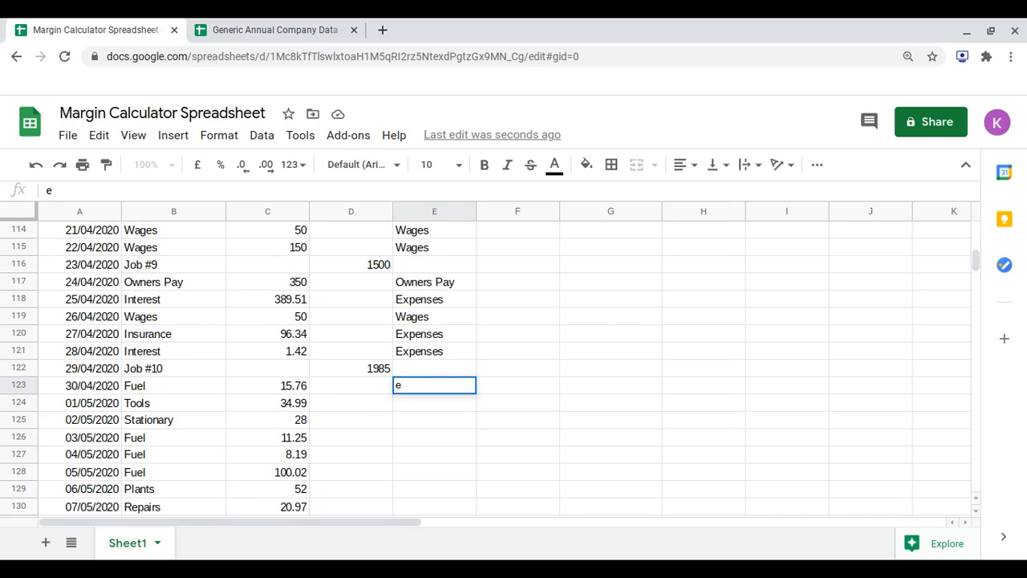
pyautogui.press('BackSpace')
pyautogui.press('BackSpace')
pyautogui.write('Expenses')
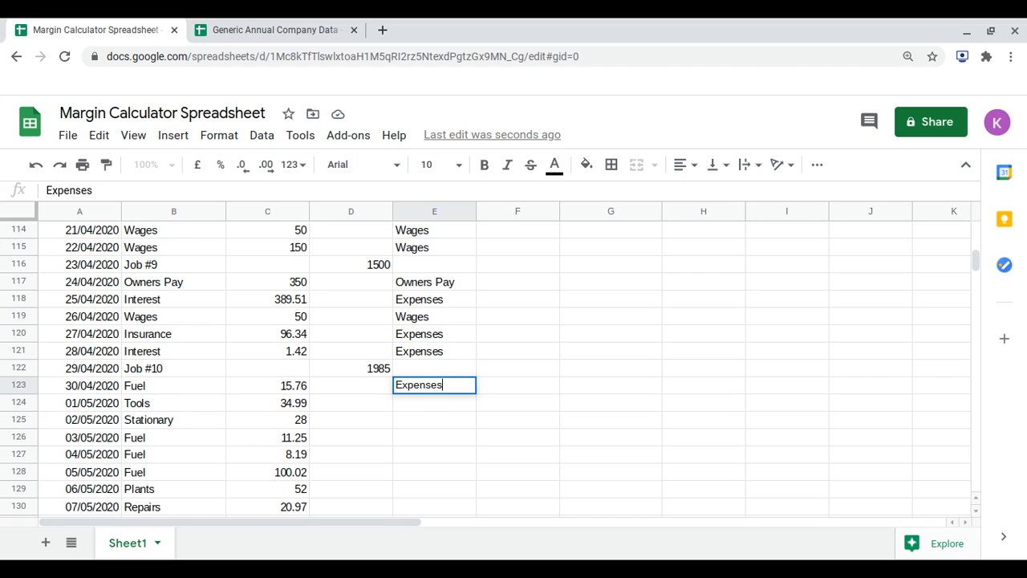
pyautogui.press('Return')
# Categorise the Tools, Stationary and Fuel rows in E124:E126 as Expenses.
pyautogui.write('Exep')
pyautogui.press('BackSpace')
pyautogui.press('BackSpace')
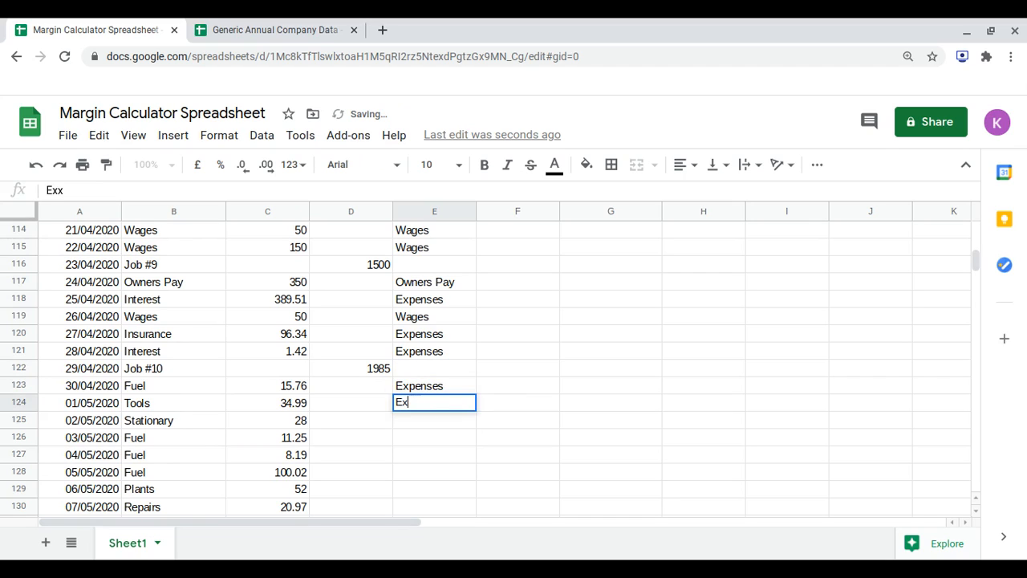
pyautogui.write('pe')
pyautogui.press('Return')
pyautogui.write('ex')
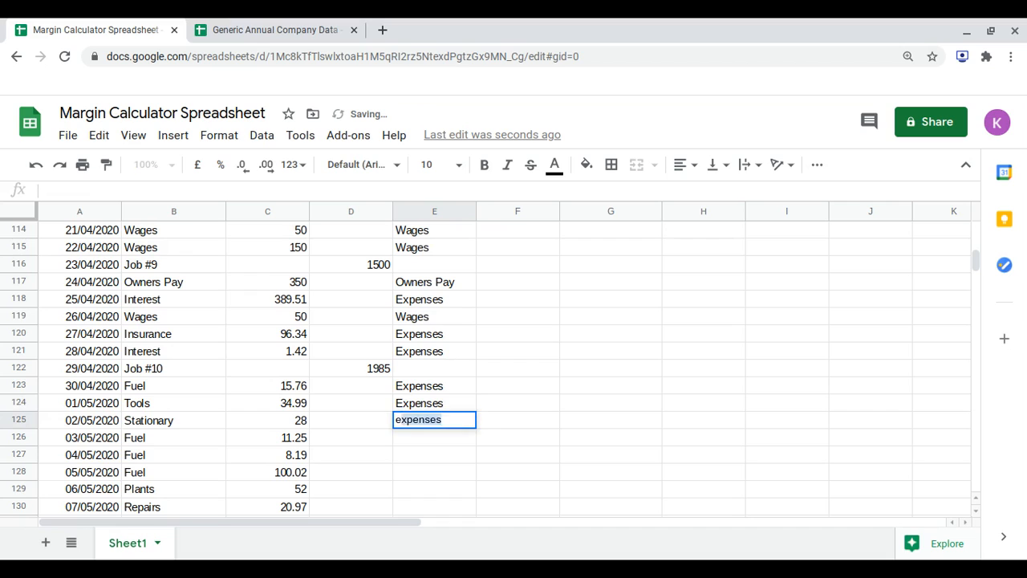
pyautogui.press('Return')
pyautogui.write('expenses')
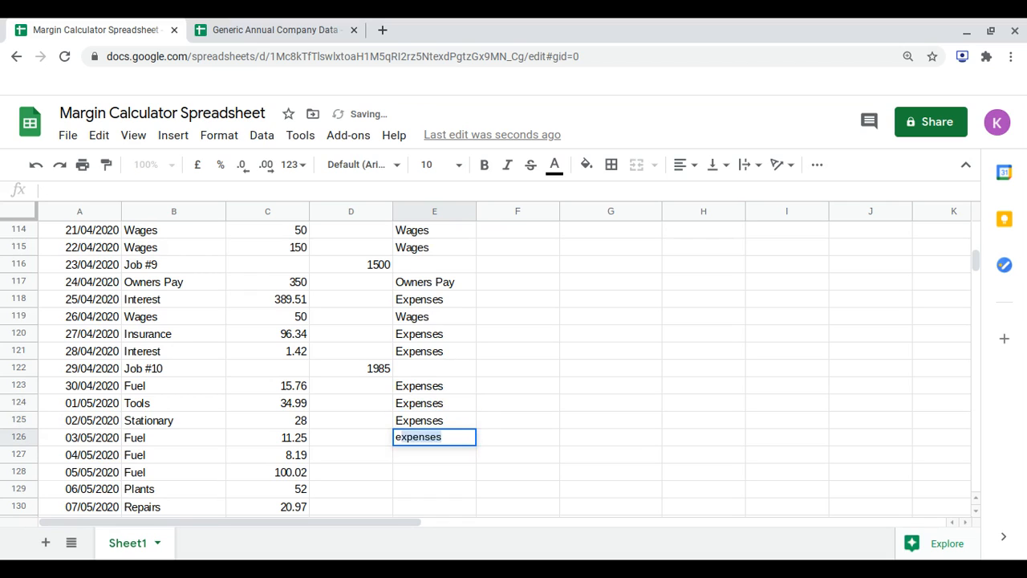
pyautogui.press('Return')
# Categorise the 04/05/2020 and 05/05/2020 Fuel rows in E127:E128 as Expenses.
pyautogui.write('e')
pyautogui.press('Return')
pyautogui.write('e')
pyautogui.press('Return')
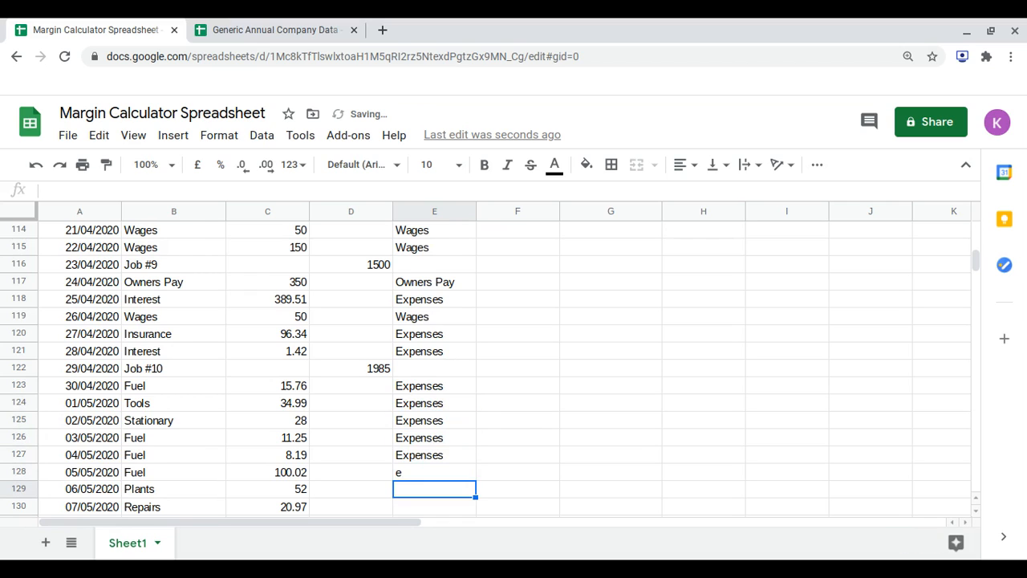
pyautogui.scroll(-2, 239, 369)
pyautogui.press('Up')
pyautogui.write('E')
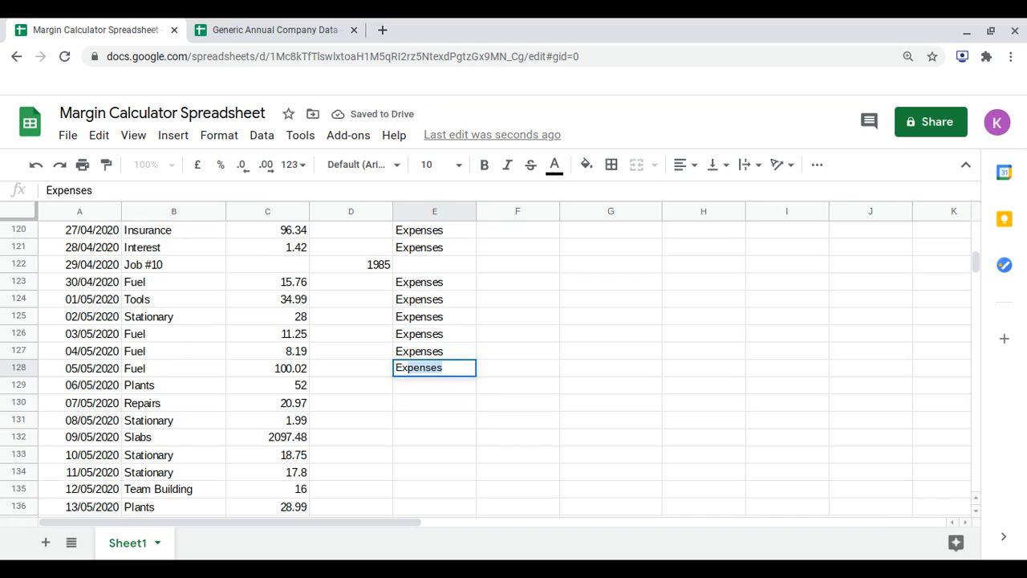
pyautogui.press('Return')
# Categorise the 06/05/2020 Plants transaction in E129 as Materials.
pyautogui.write('ma')
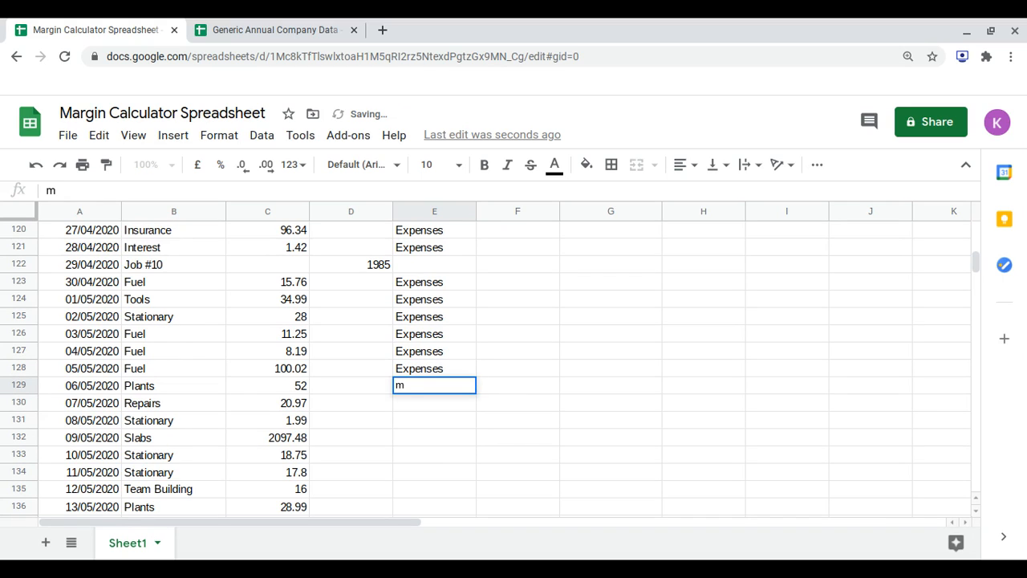
pyautogui.press('BackSpace')
pyautogui.press('BackSpace')
pyautogui.write('MAt')
pyautogui.press('BackSpace')
pyautogui.press('BackSpace')
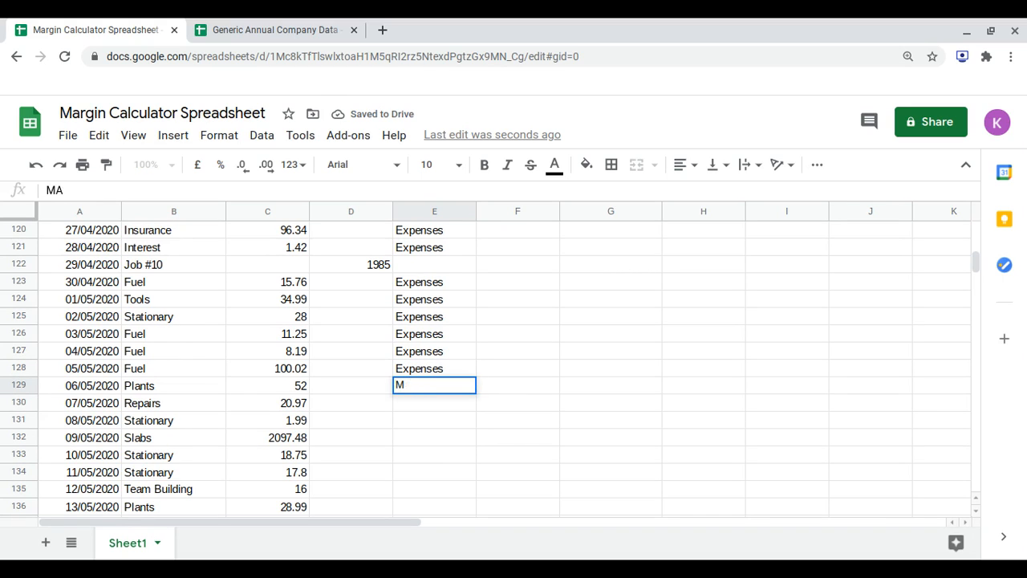
pyautogui.write('aterials')
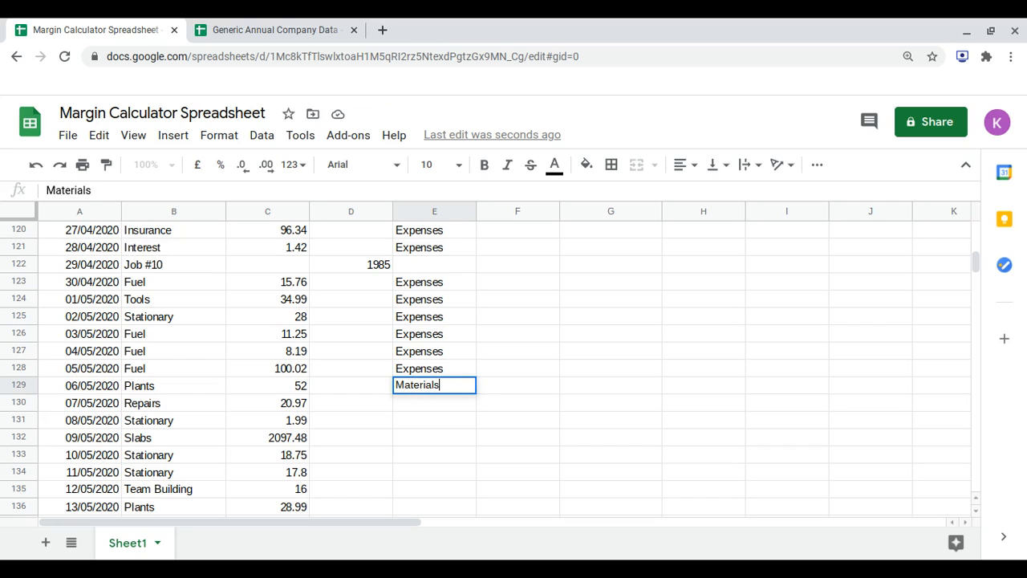
pyautogui.press('Return')
# Categorise the Repairs and Stationary rows in E130:E131 as Expenses.
pyautogui.write('expenses')
pyautogui.press('Return')
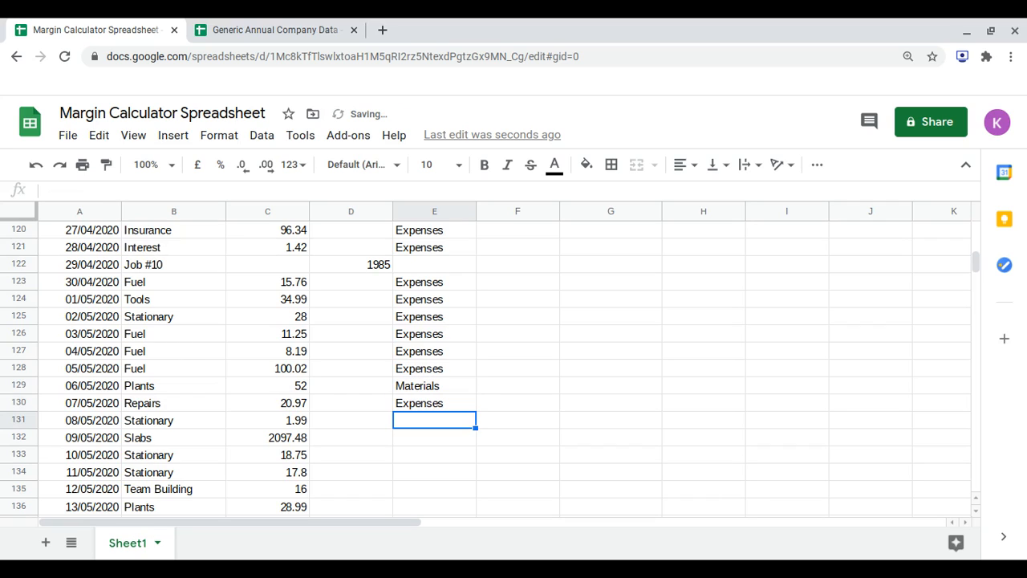
pyautogui.write('expenses')
pyautogui.press('Return')
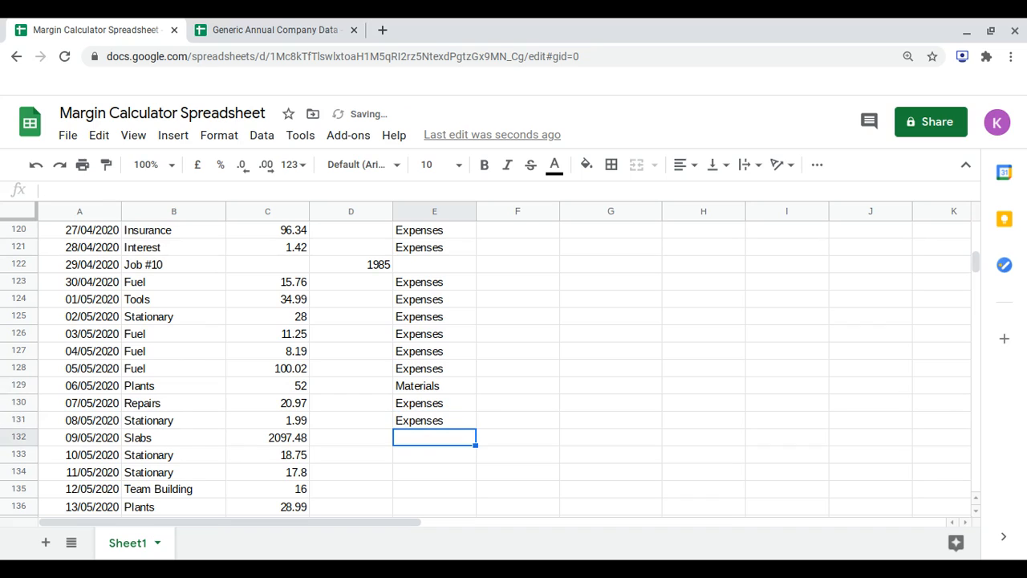
# Categorise the 09/05/2020 Slabs row in E132 as Materials and the two Stationary rows in E133:E134 as Expenses.
pyautogui.write('materials')
pyautogui.press('Return')
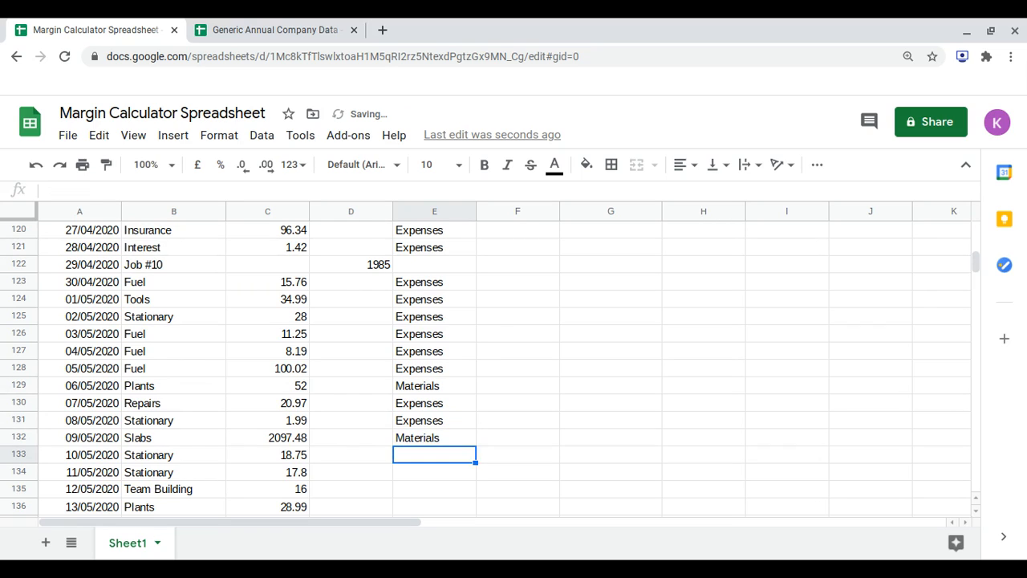
pyautogui.scroll(-1, 239, 368)
pyautogui.write('e')
pyautogui.press('Return')
pyautogui.write('enses')
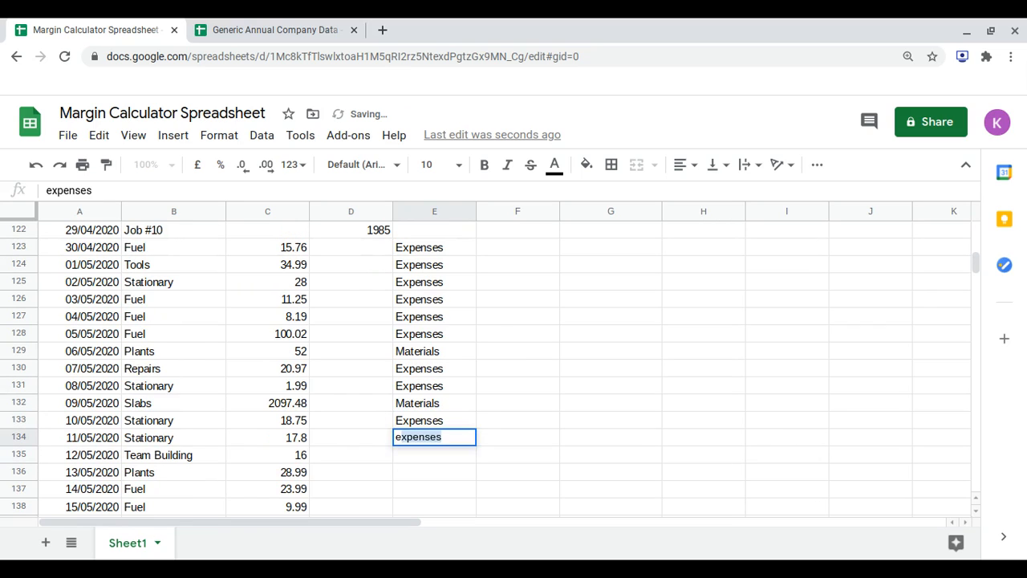
pyautogui.press('Return')
# Categorise the Team Building row in E135 as Expenses and the 13/05/2020 Plants row in E136 as Materials.
pyautogui.scroll(-1, 239, 369)
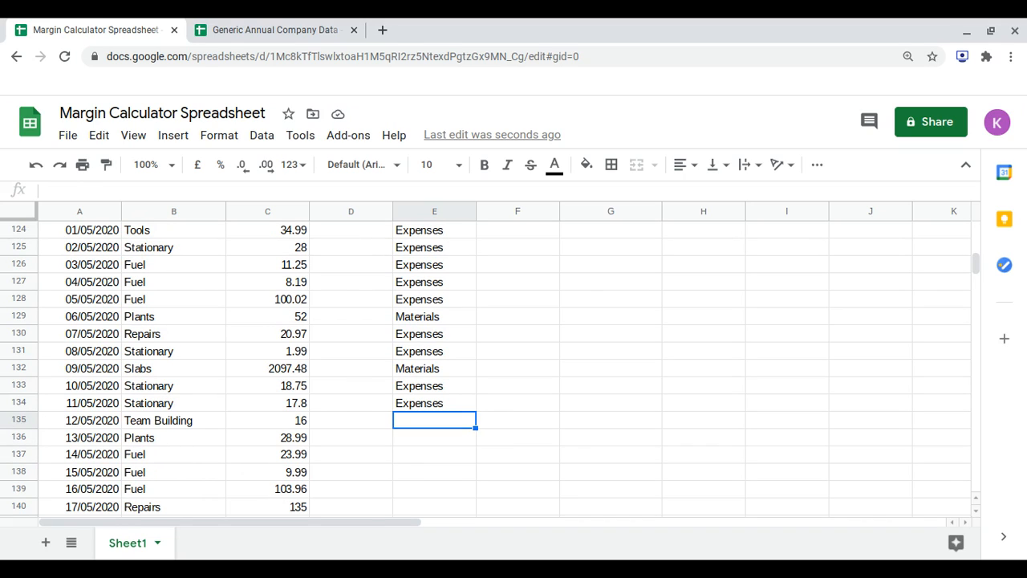
pyautogui.write('expenses')
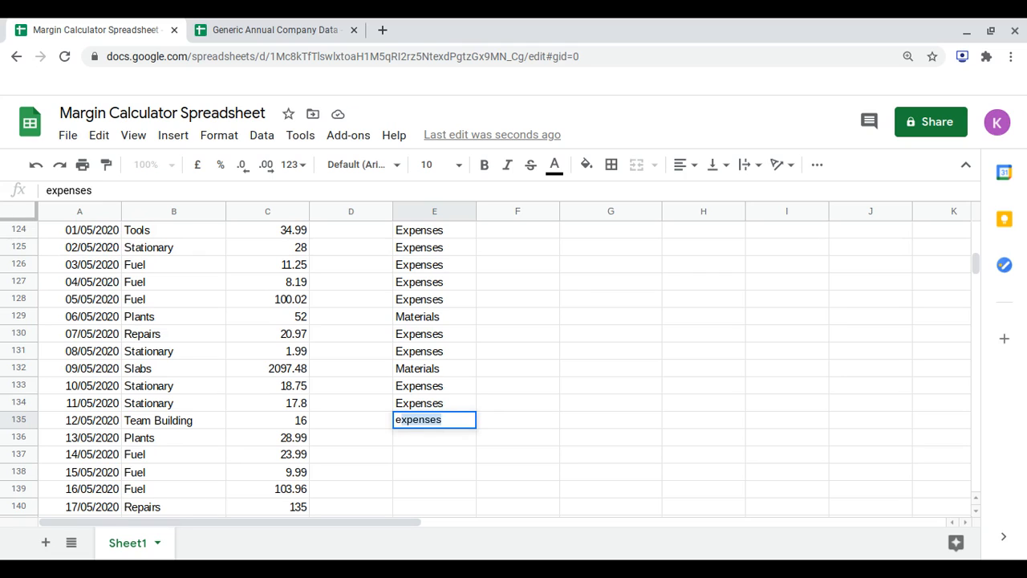
pyautogui.press('Return')
pyautogui.write('materials')
pyautogui.press('Return')
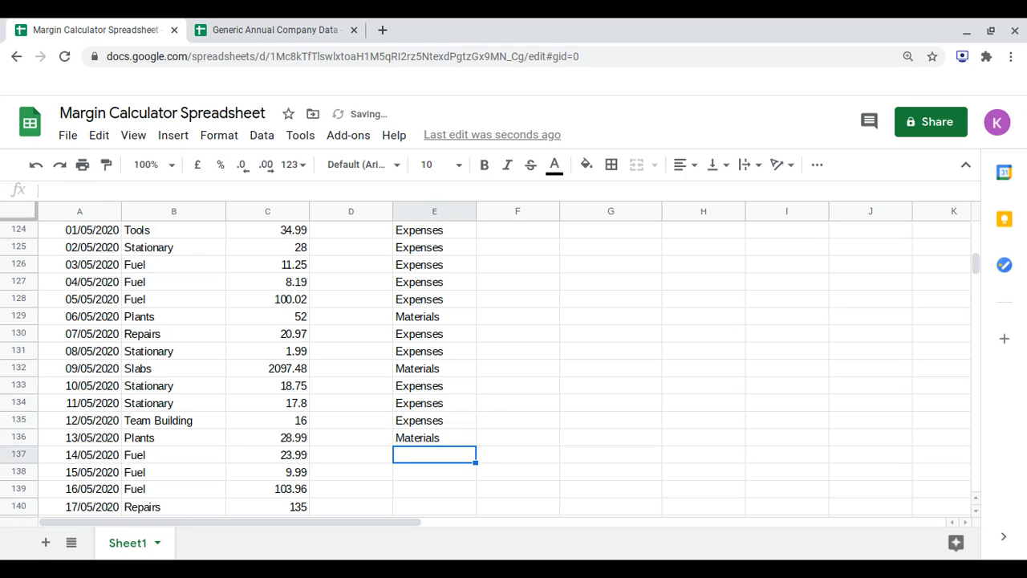
# Categorise the three Fuel rows dated 14/05/2020 to 16/05/2020 in E137:E139 as Expenses.
pyautogui.write('e')
pyautogui.press('Return')
pyautogui.write('e')
pyautogui.press('Return')
pyautogui.write('e')
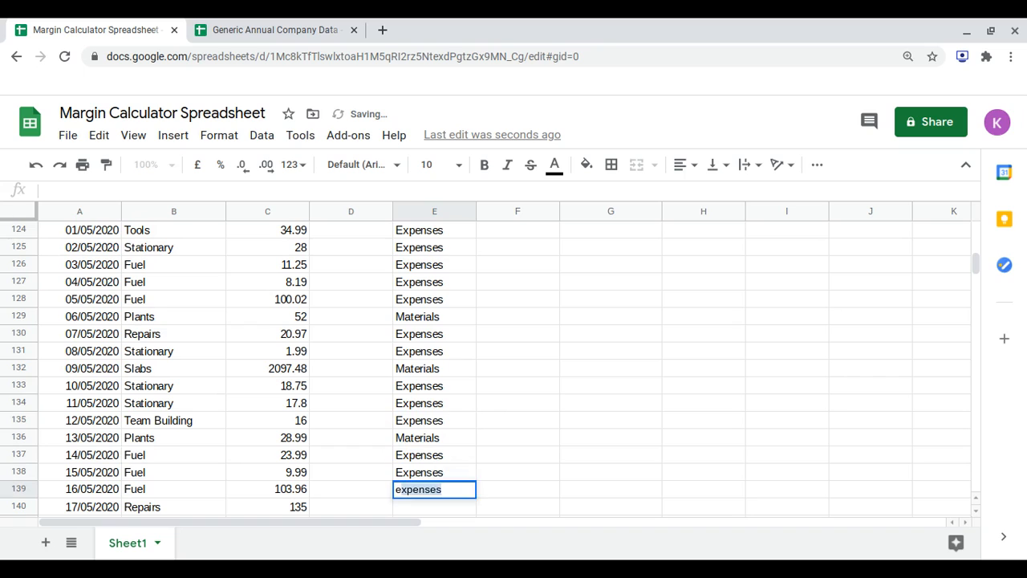
pyautogui.press('Return')
# Categorise the Repairs row in E140 and Fuel row in E142 as Expenses, and the Concrete row in E141 as Materials.
pyautogui.scroll(-2, 241, 370)
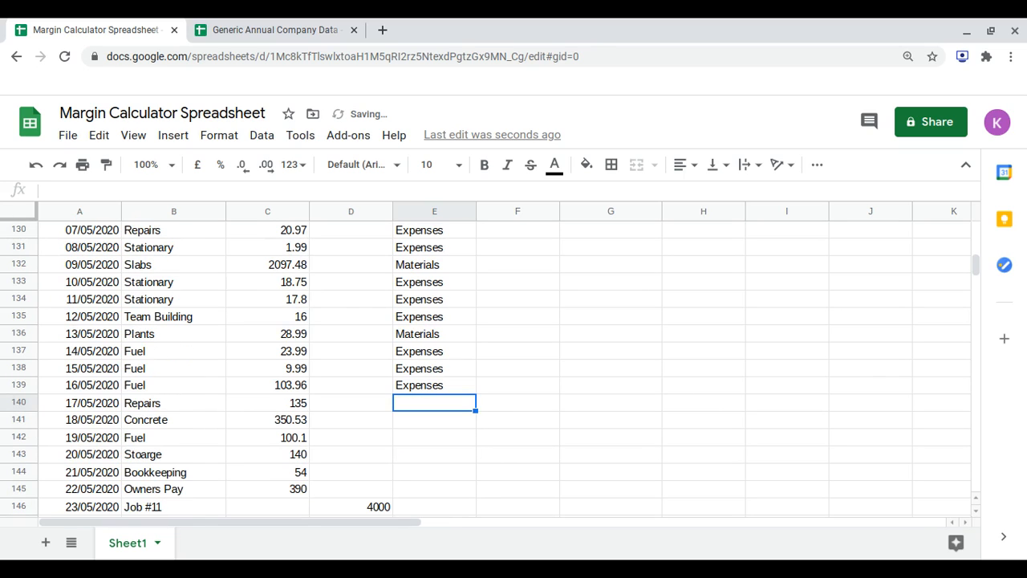
pyautogui.write('expenses')
pyautogui.press('Return')
pyautogui.write('m')
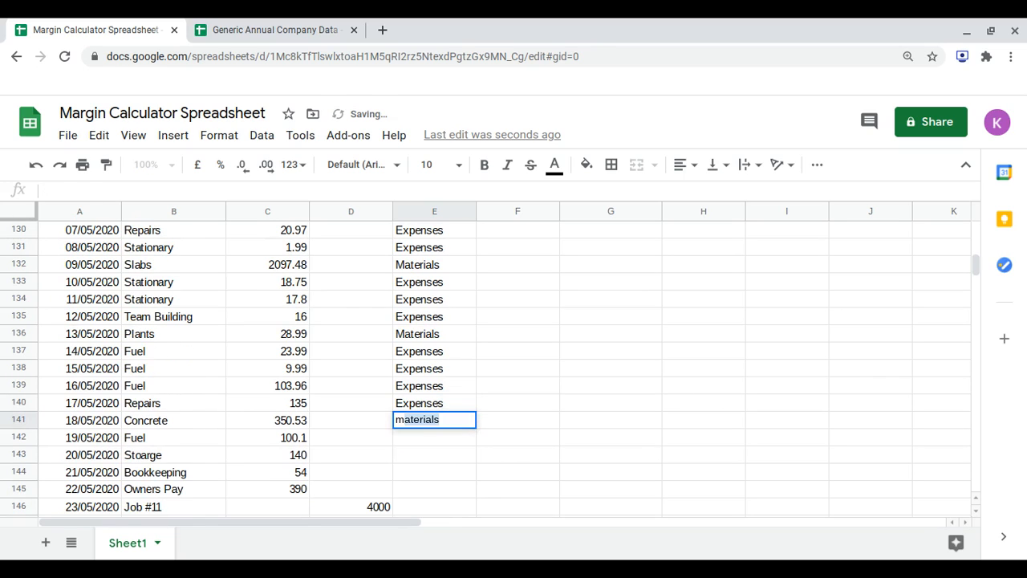
pyautogui.press('Return')
pyautogui.write('expenses')
pyautogui.press('Return')
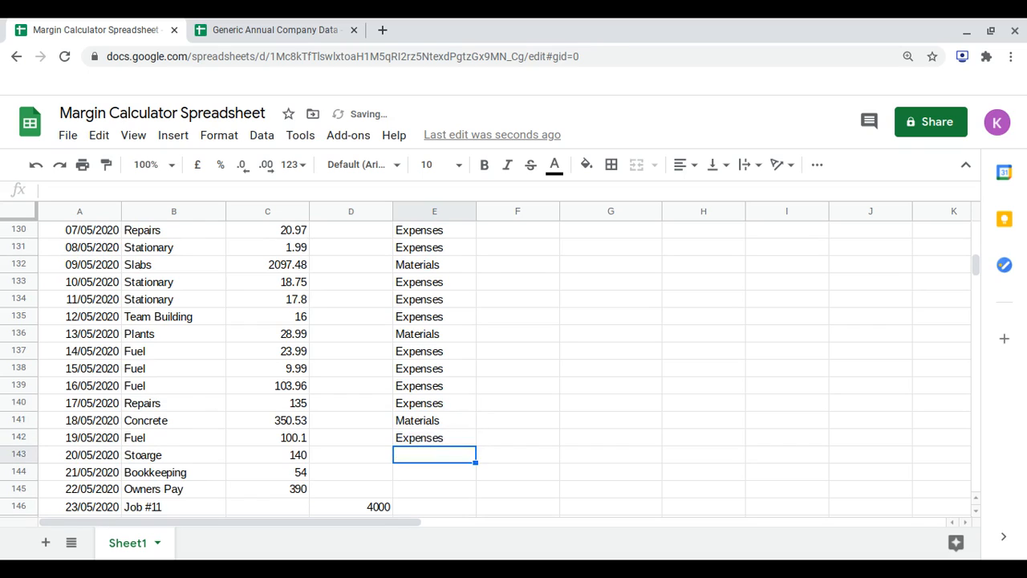
# Categorise the 20/05/2020 and 21/05/2020 Bookkeeping rows in E143:E144 as Expenses.
pyautogui.scroll(-2, 481, 361)
pyautogui.write('e')
pyautogui.press('Return')
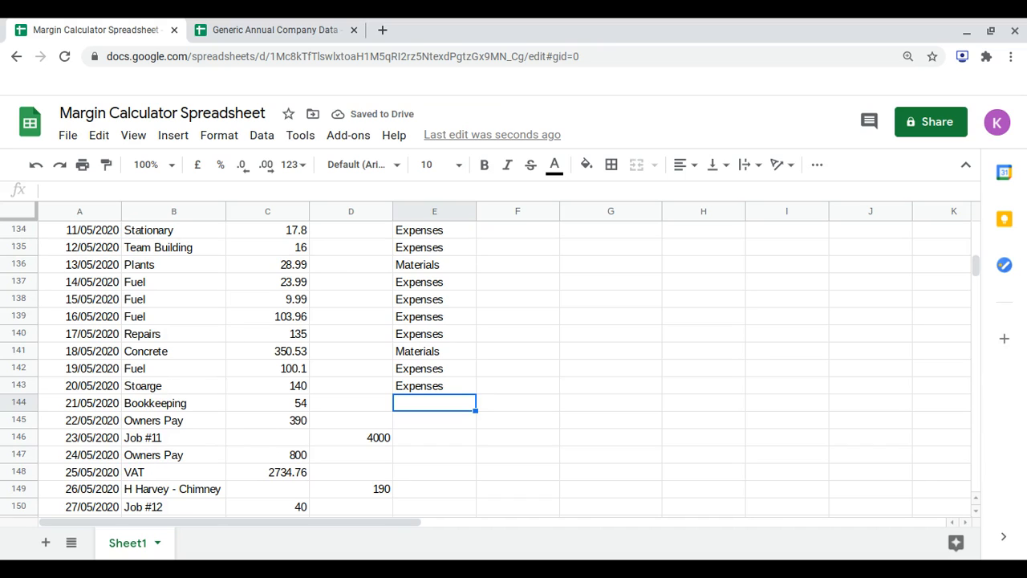
pyautogui.write('expenses')
pyautogui.press('Return')
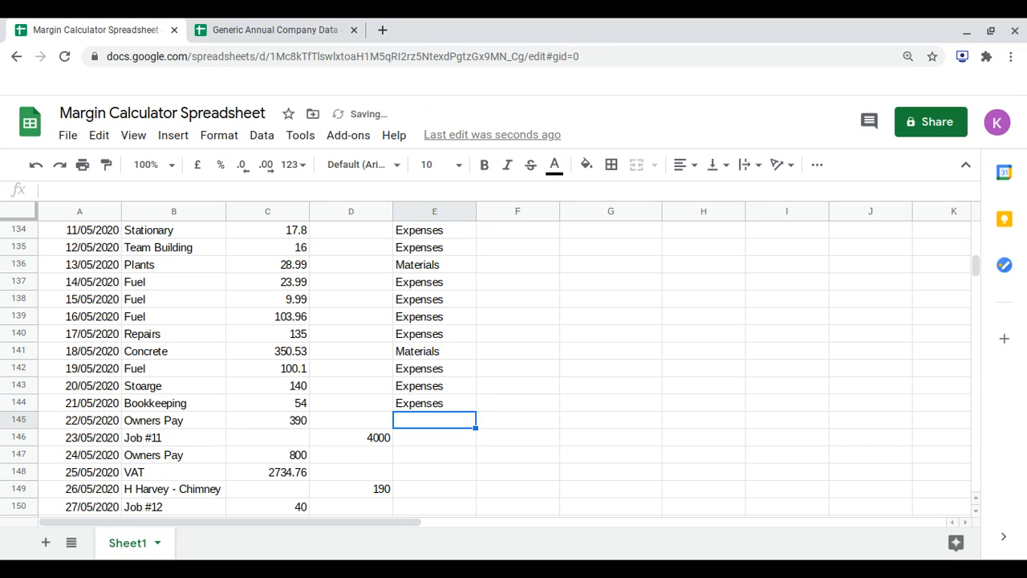
# Categorise the 22/05/2020 and 24/05/2020 owner payments in E145 and E147 as Owners Pay, leaving the Job #11 row blank.
pyautogui.write('OWner')
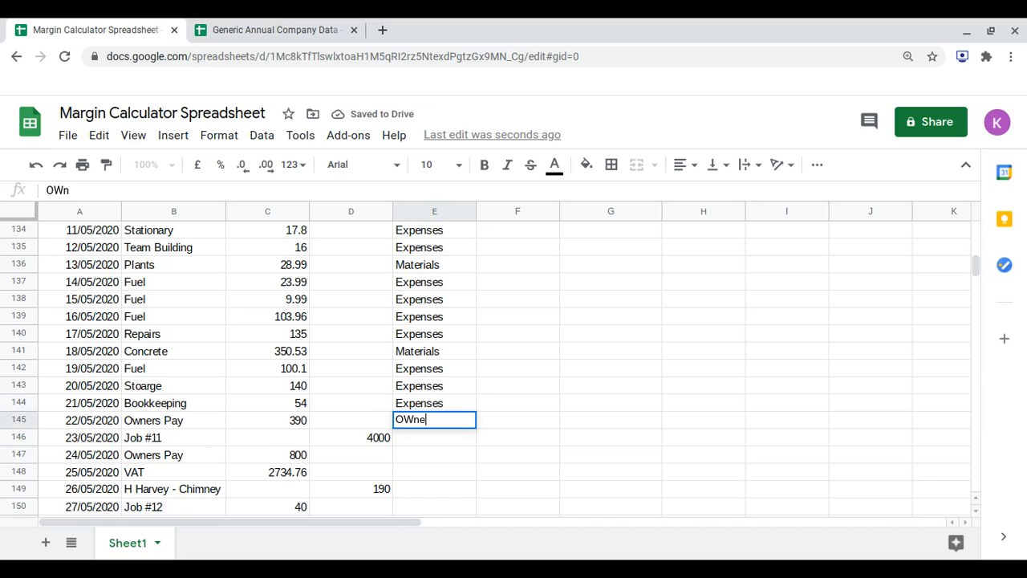
pyautogui.press('BackSpace')
pyautogui.write('wners Pay')
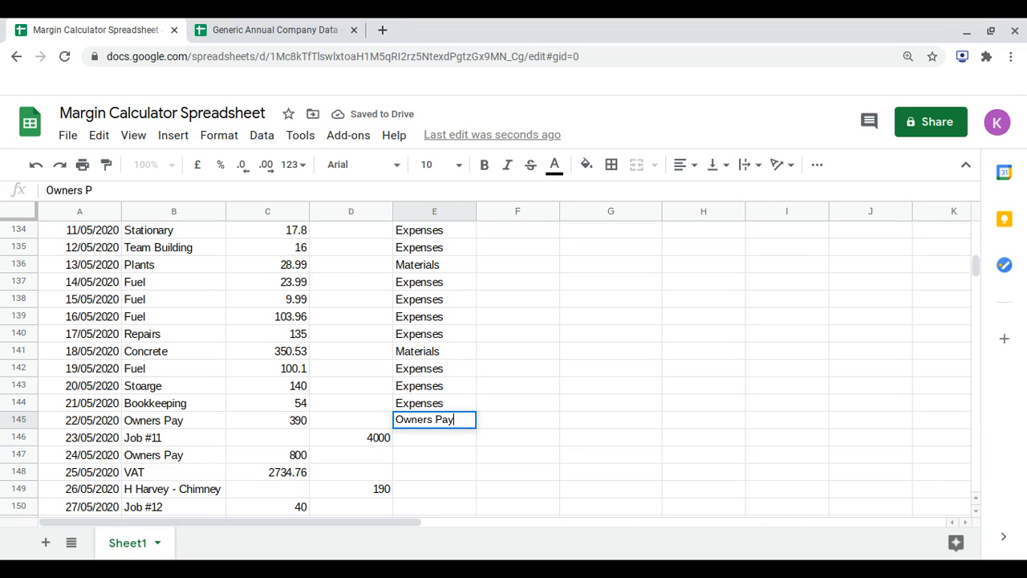
pyautogui.press('Return')
pyautogui.press('Return')
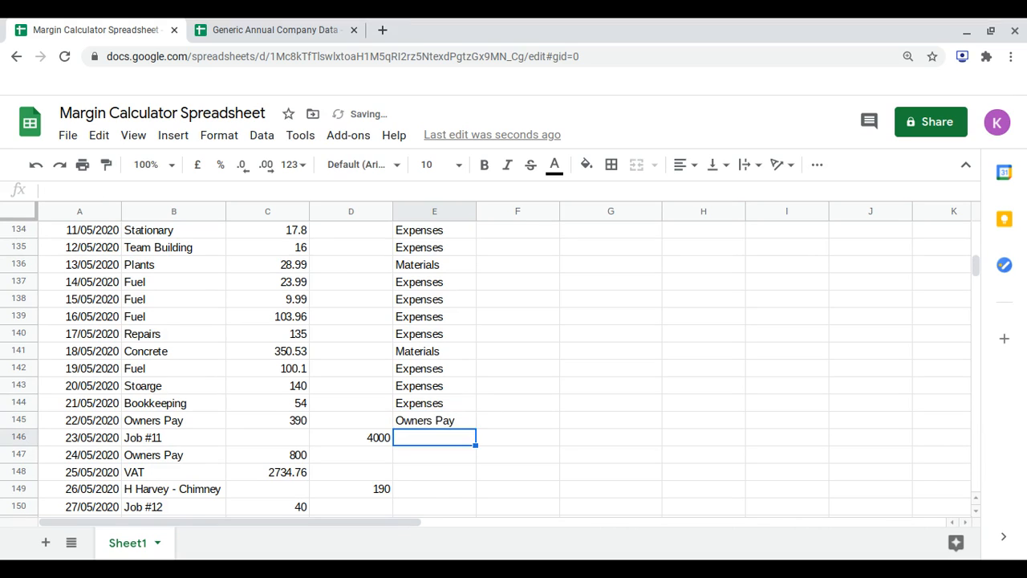
pyautogui.write('Owne')
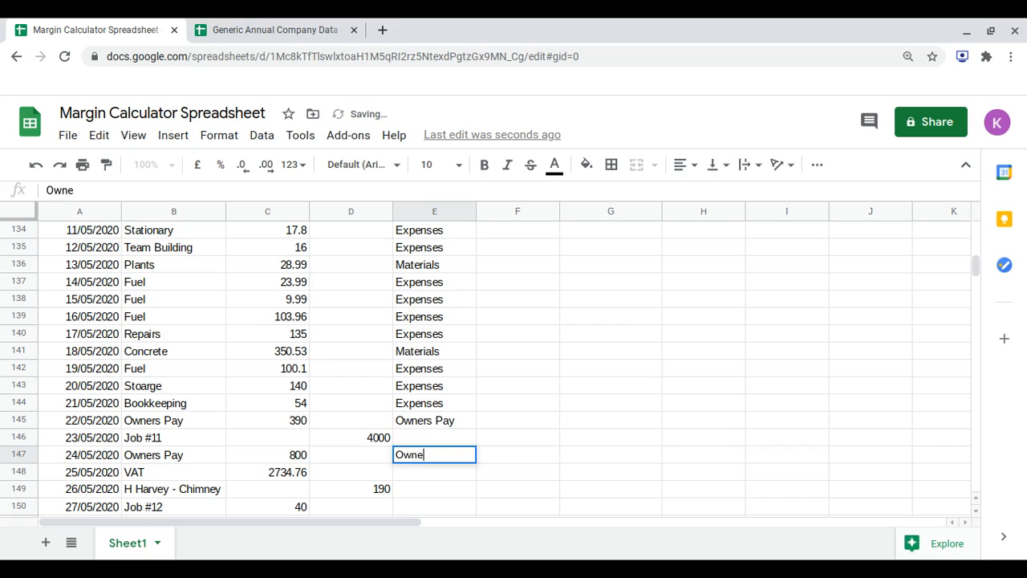
pyautogui.write('rs Pay')
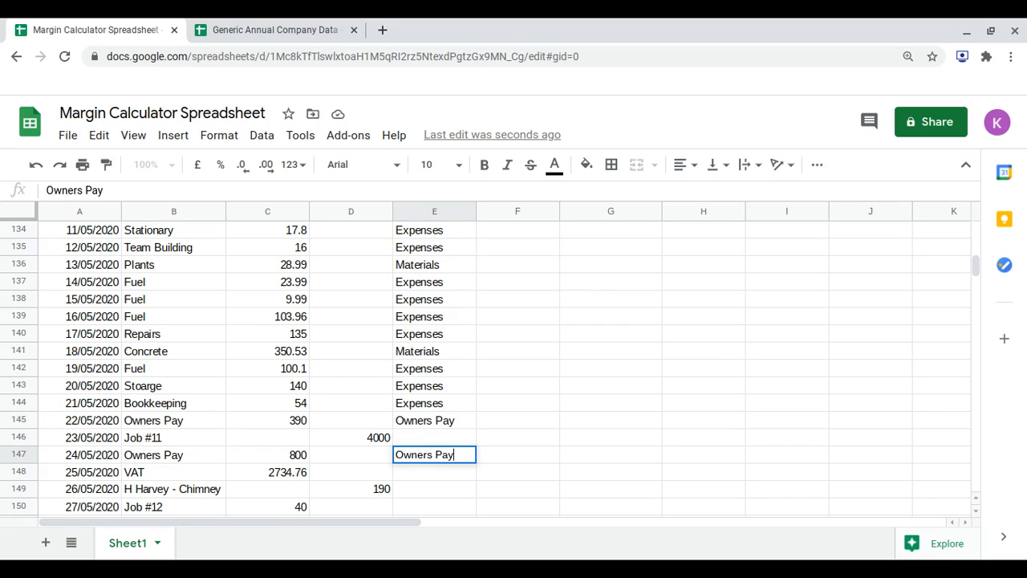
pyautogui.press('Return')
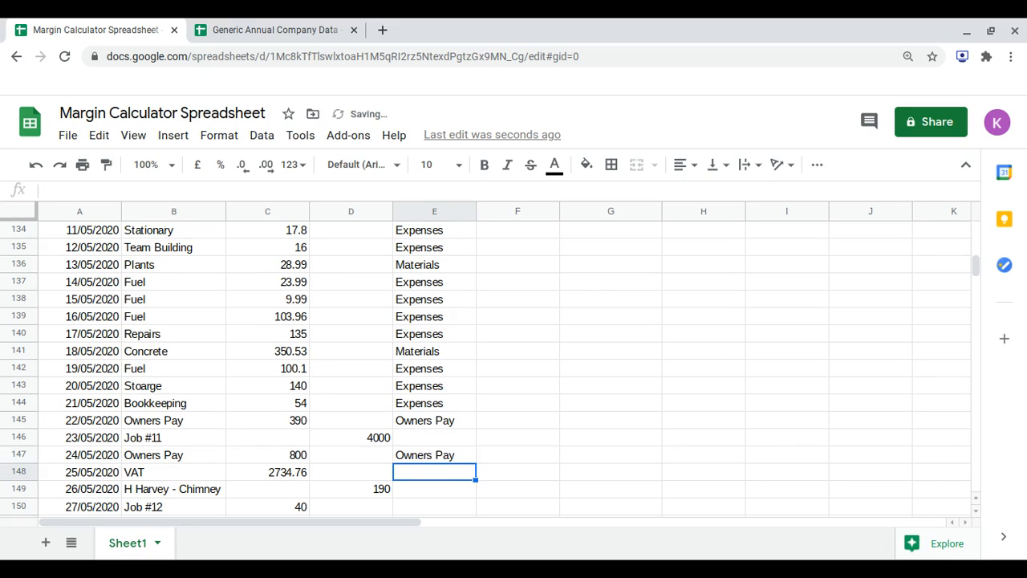
# Categorise the 25/05/2020 VAT payment in E148 as VAT.
pyautogui.scroll(-2, 501, 361)
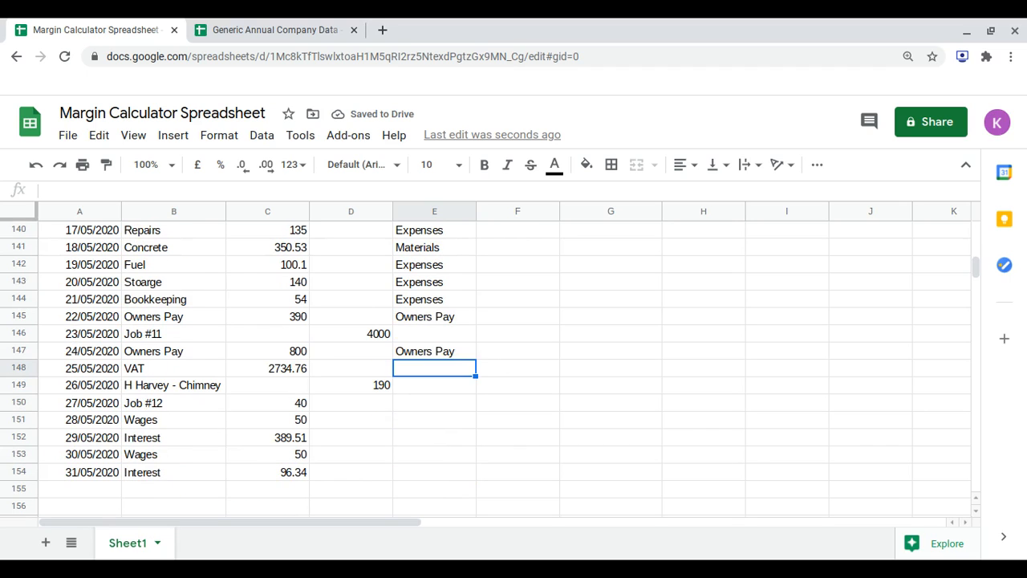
pyautogui.write('VAT')
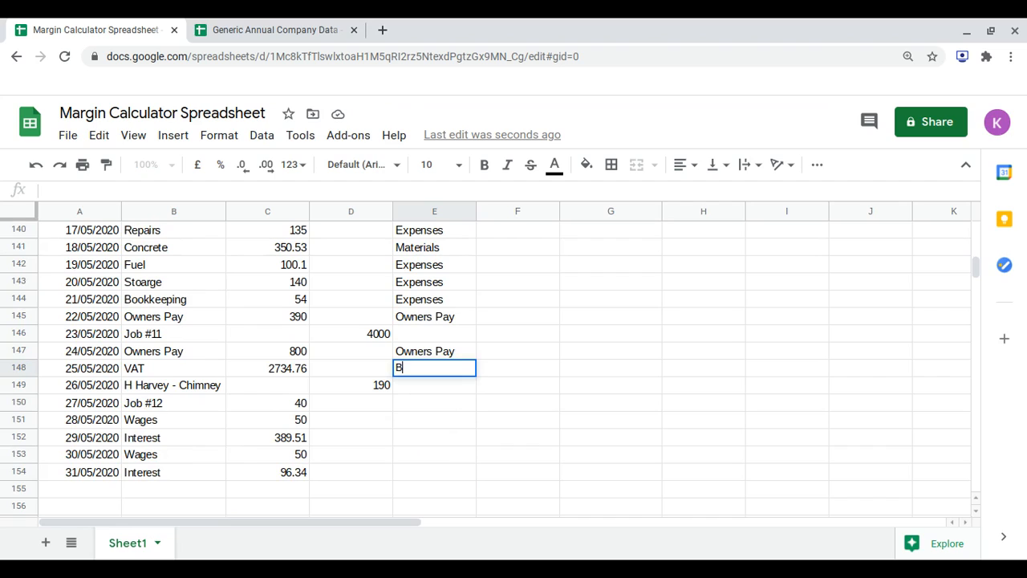
pyautogui.press('Return')
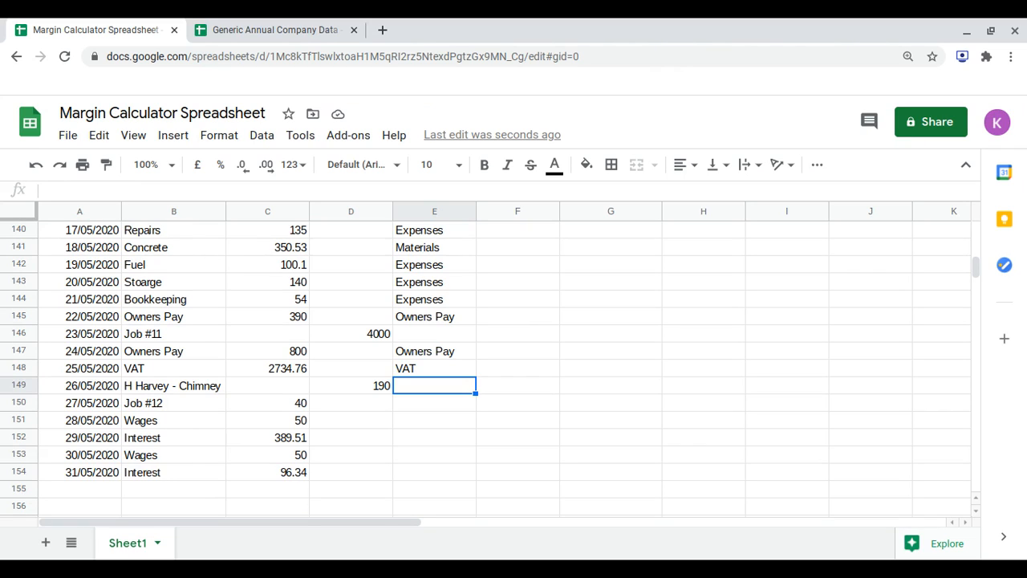
# Move the Job #12 amount of 40 from Outgoings in C150 to Income in D150.
pyautogui.press('Down')
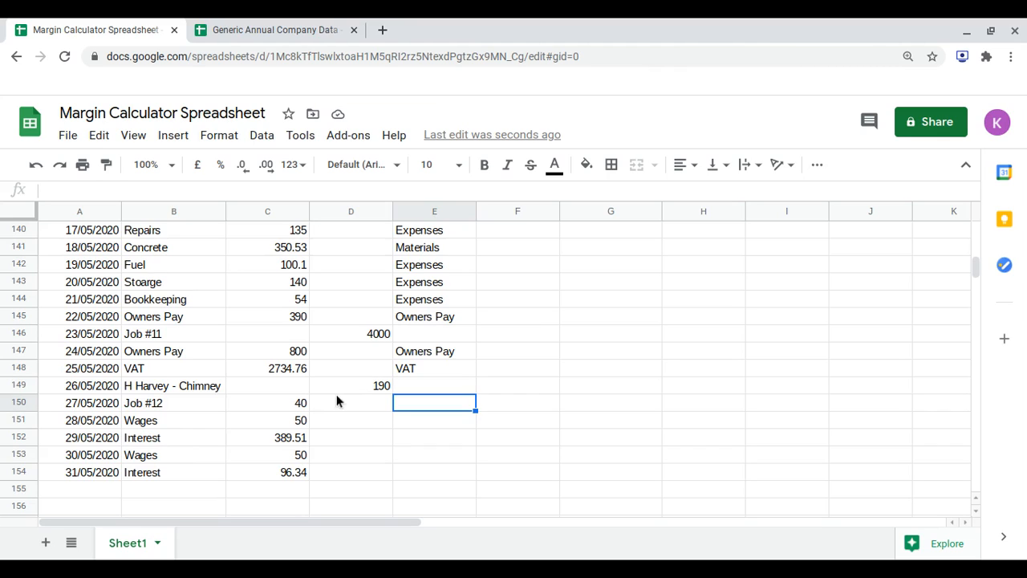
pyautogui.click(300, 401)
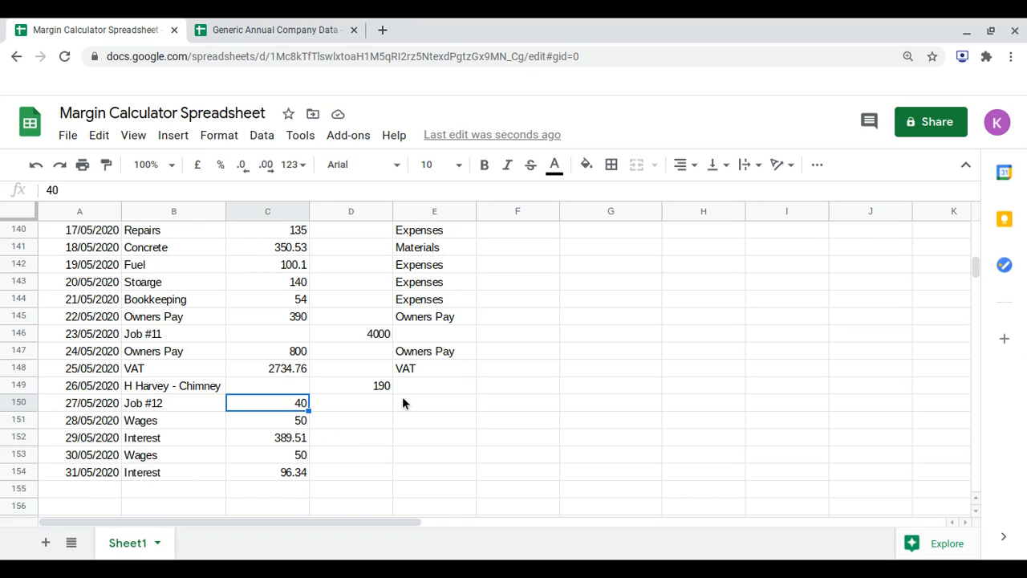
pyautogui.press('Right')
pyautogui.write('40')
pyautogui.press('Left')
pyautogui.press('Delete')
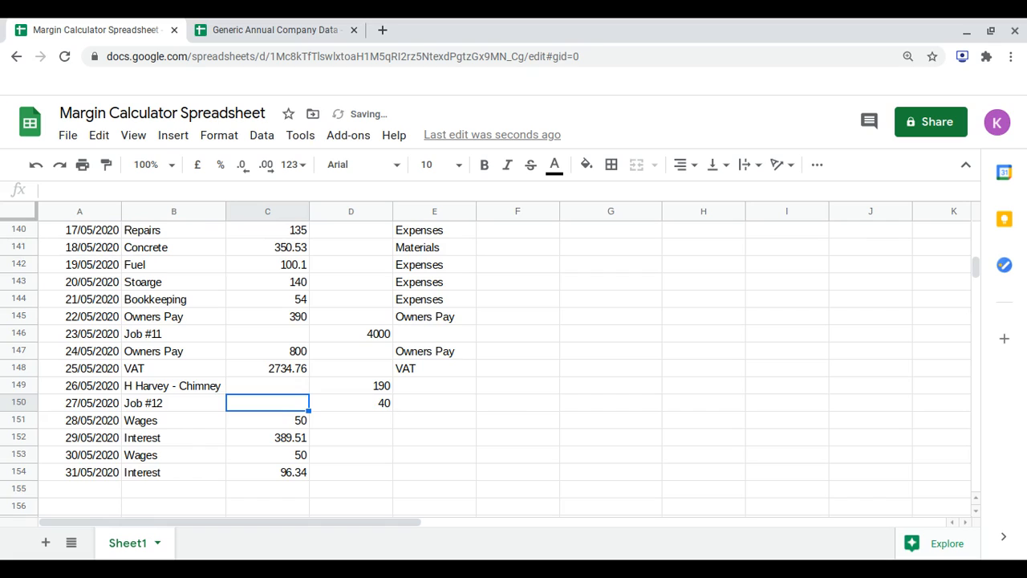
# Categorise the 28/05/2020 Wages row in E151 as Wages.
pyautogui.press('Down')
pyautogui.press('Right')
pyautogui.press('Right')
pyautogui.write('w')
pyautogui.press('Return')
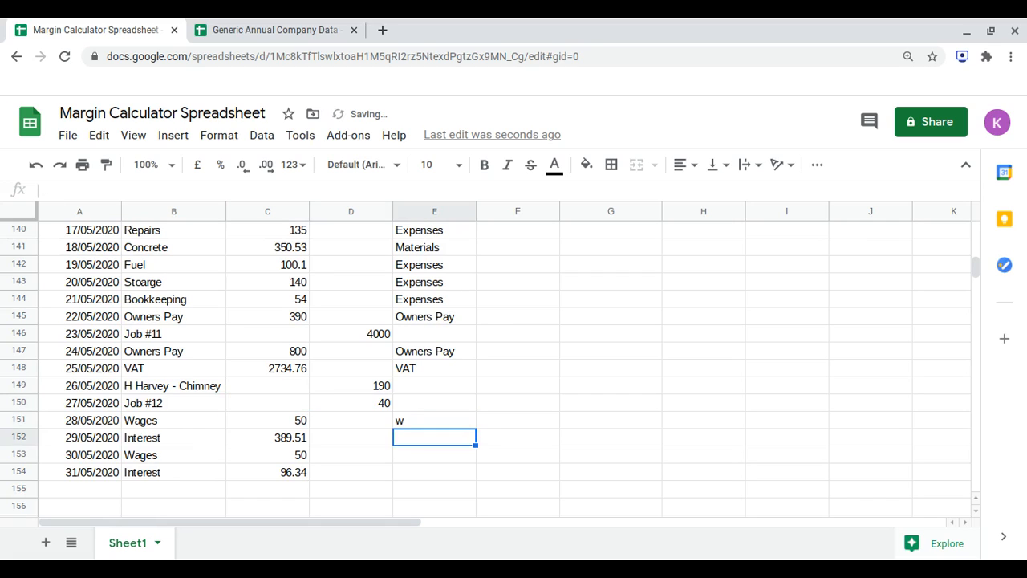
pyautogui.press('Up')
pyautogui.write('Wages')
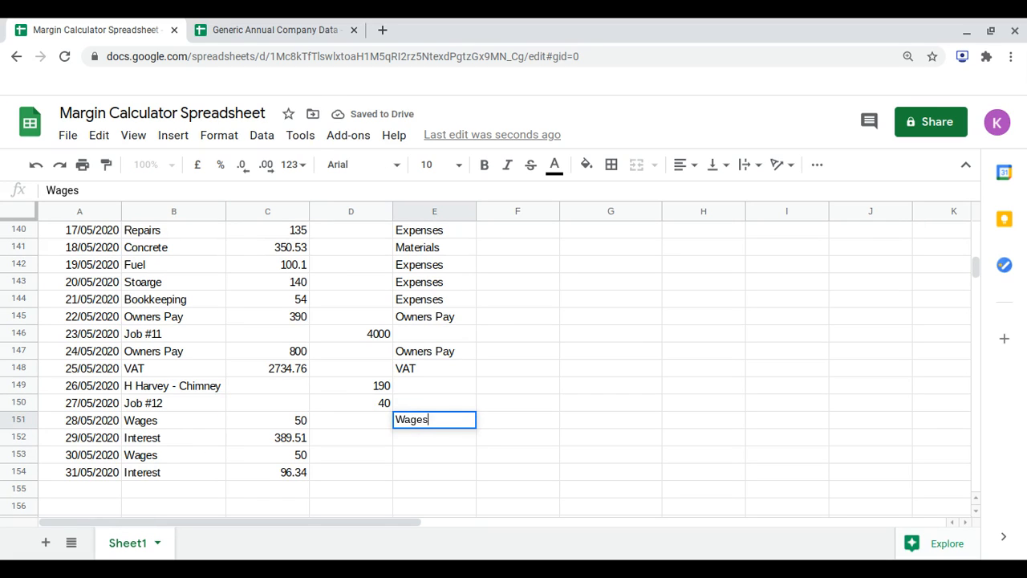
pyautogui.press('Return')
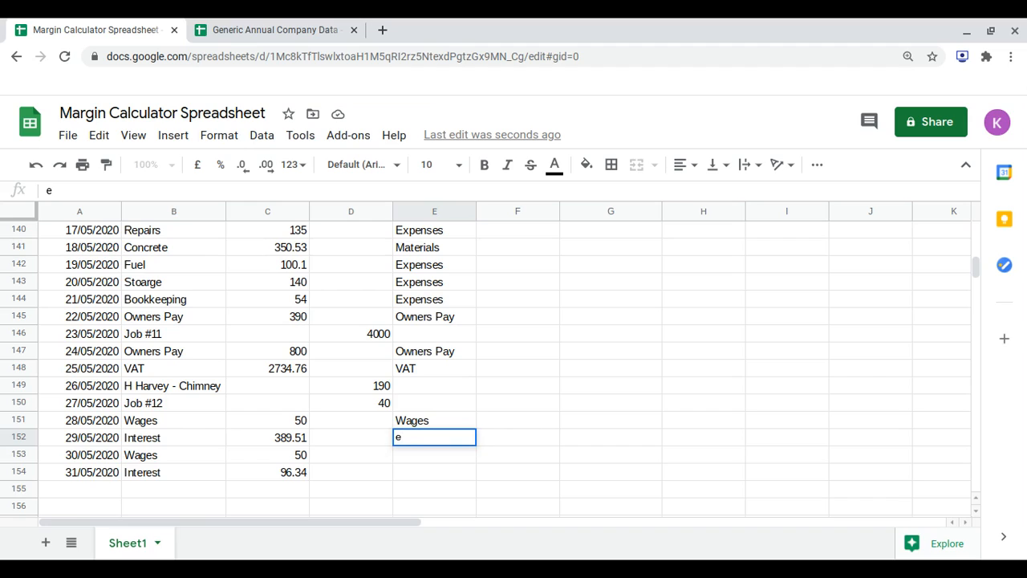
# Categorise the 29/05/2020 Interest row in E152 as Expenses.
pyautogui.write('Expense')
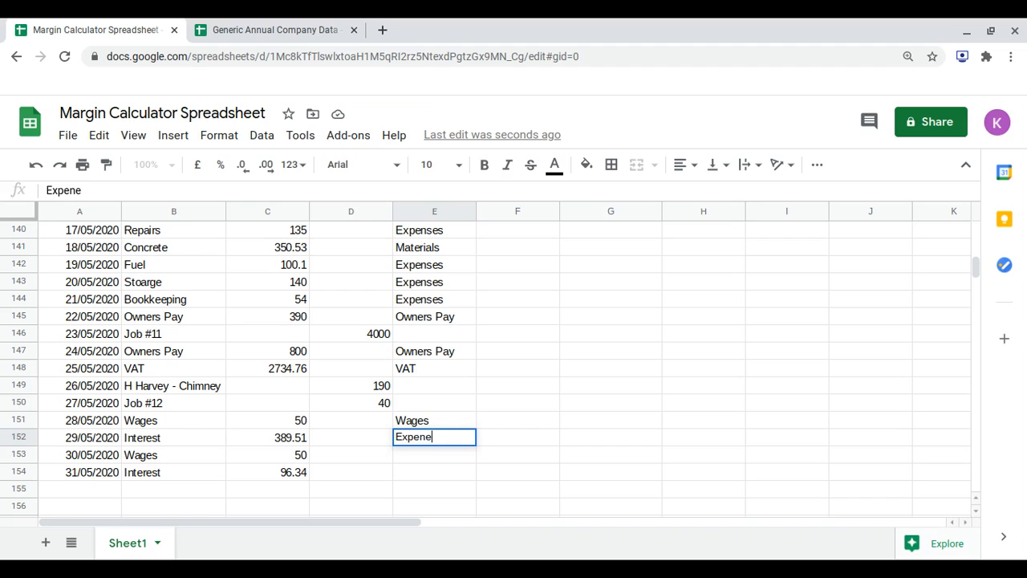
pyautogui.press('BackSpace')
pyautogui.press('BackSpace')
pyautogui.press('BackSpace')
pyautogui.write('nses')
pyautogui.press('Return')
# Categorise the 30/05/2020 row in E153 as Wages and the 31/05/2020 Interest row in E154 as Expenses.
pyautogui.write('Wages')
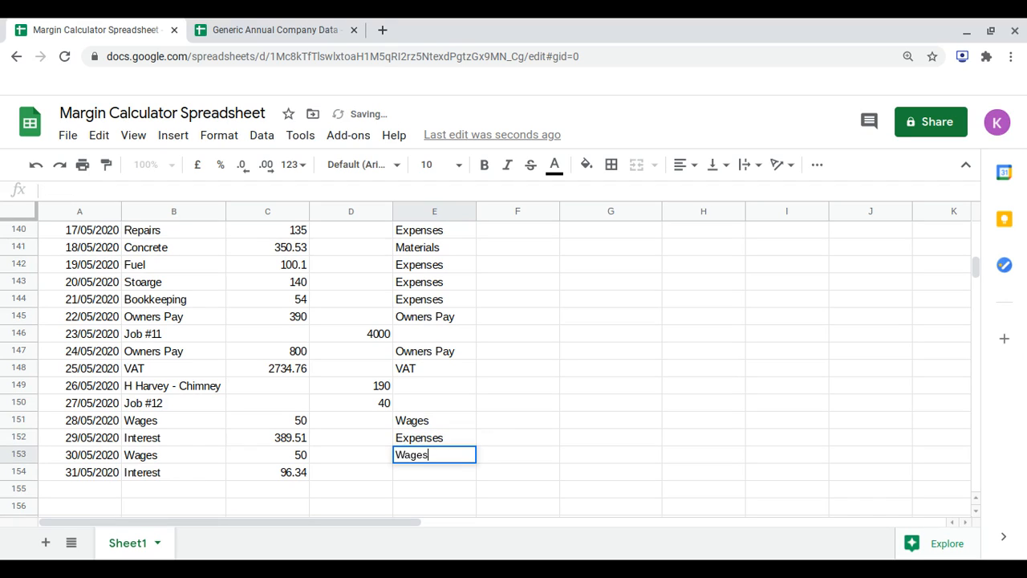
pyautogui.press('Return')
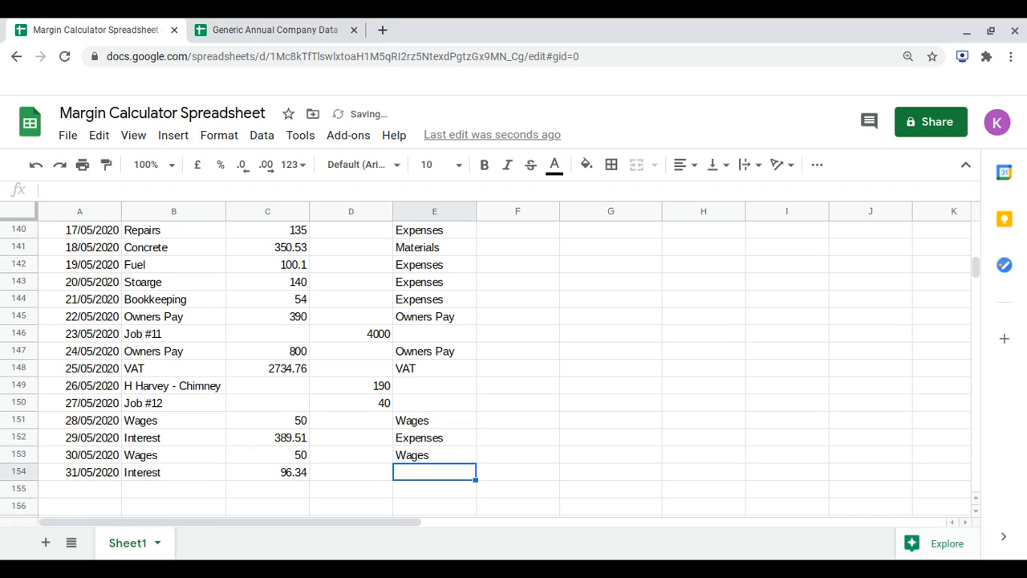
pyautogui.write('expenses')
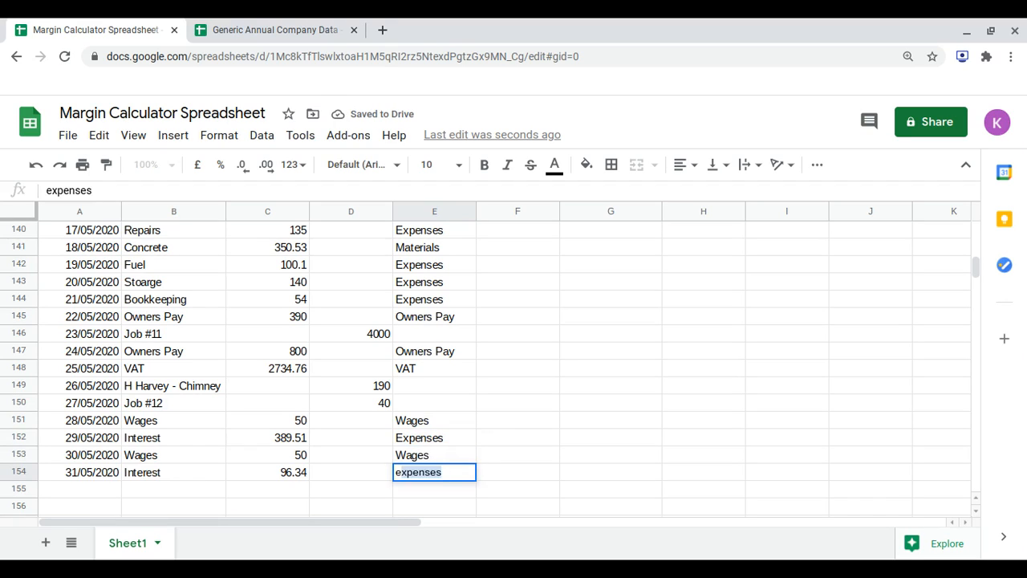
pyautogui.press('Return')
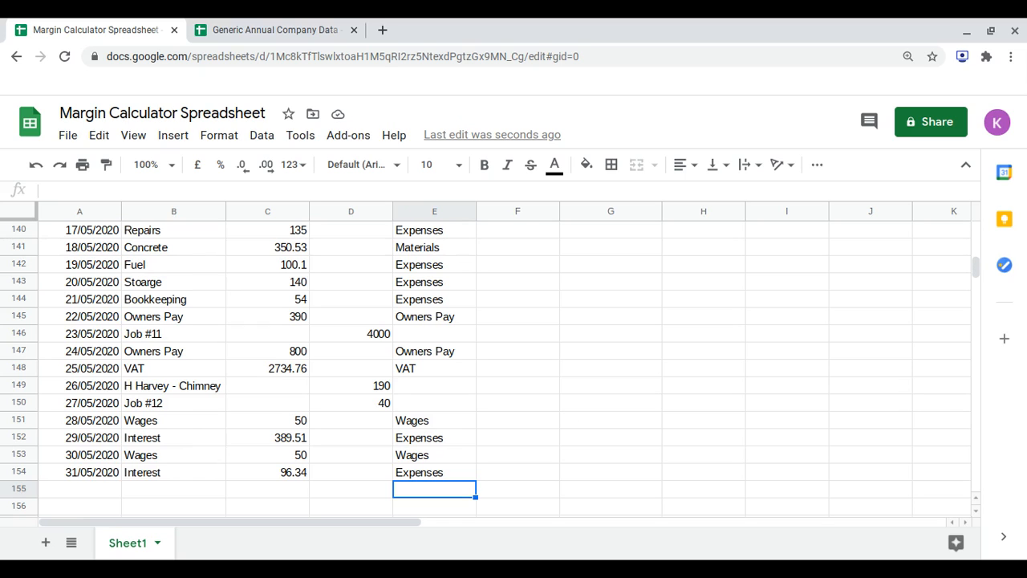
# Extend the Materials total formula in H3 with the April outgoings in C94 and C96.
pyautogui.scroll(20, 481, 361)
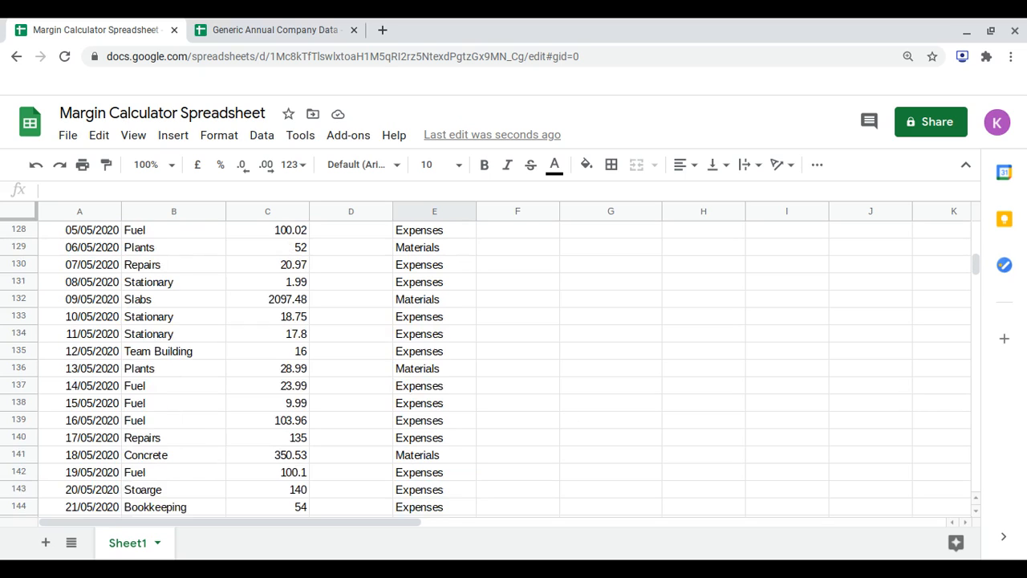
pyautogui.scroll(7, 482, 361)
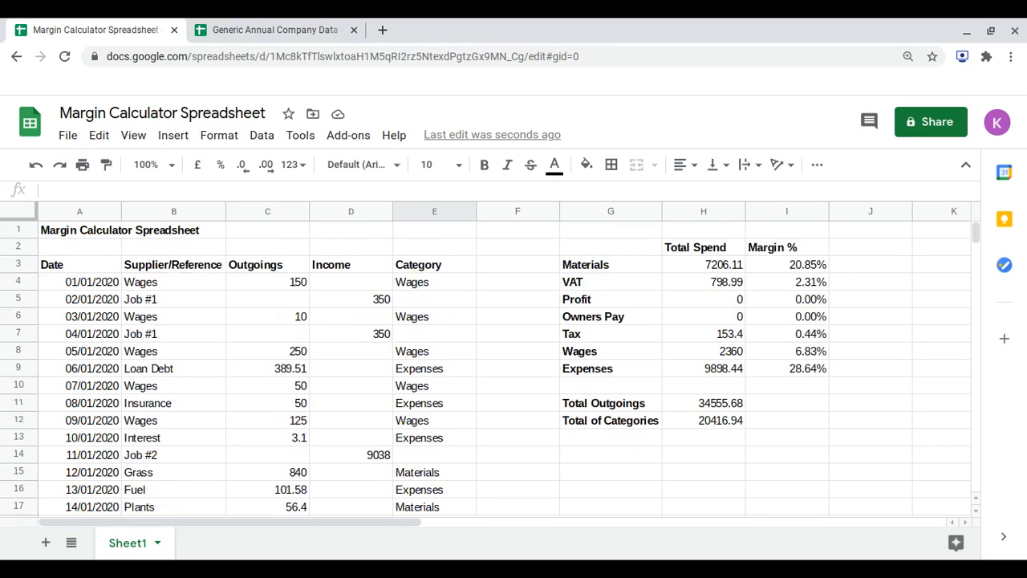
pyautogui.click(717, 264)
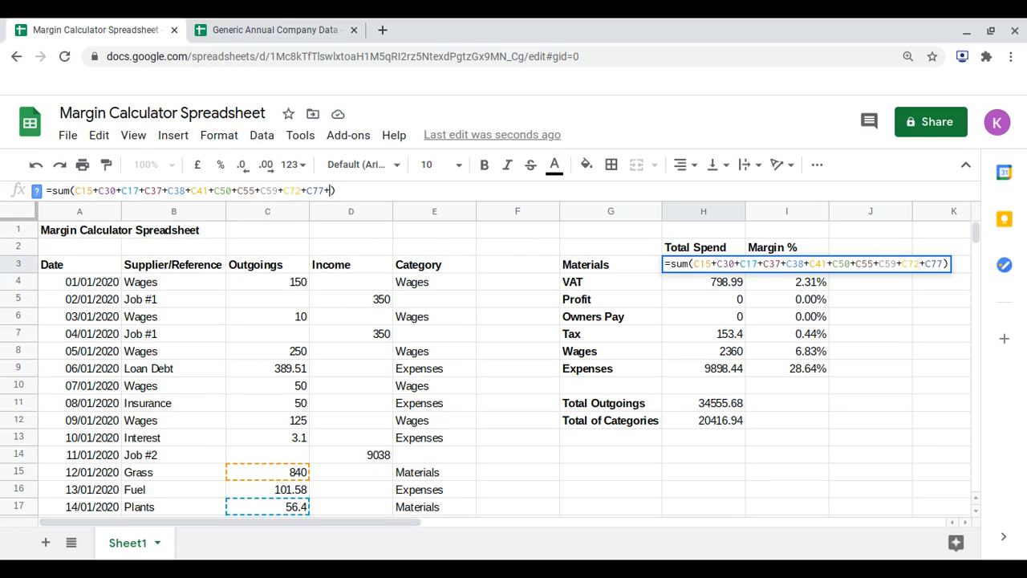
pyautogui.write('+')
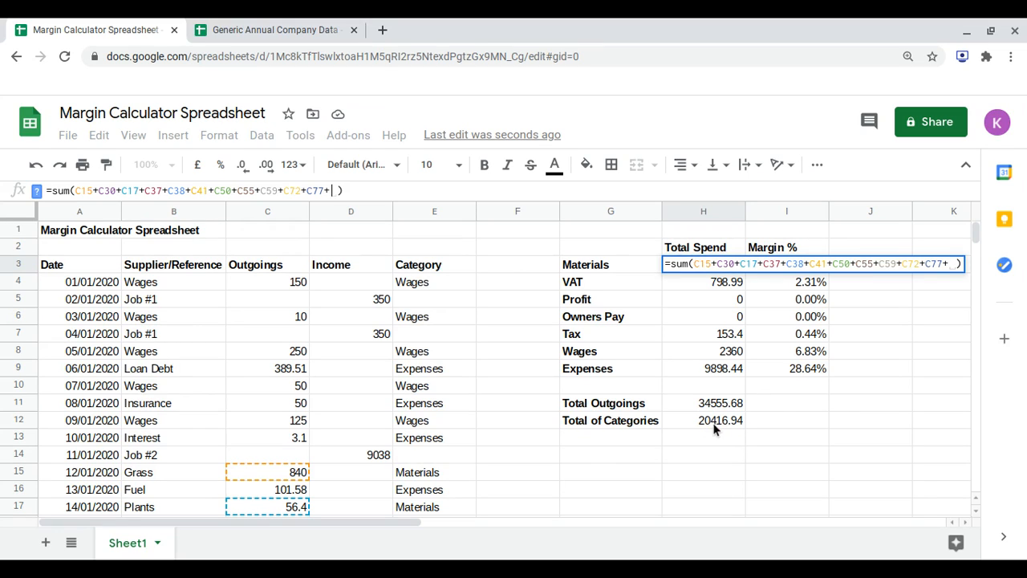
pyautogui.scroll(-10, 361, 358)
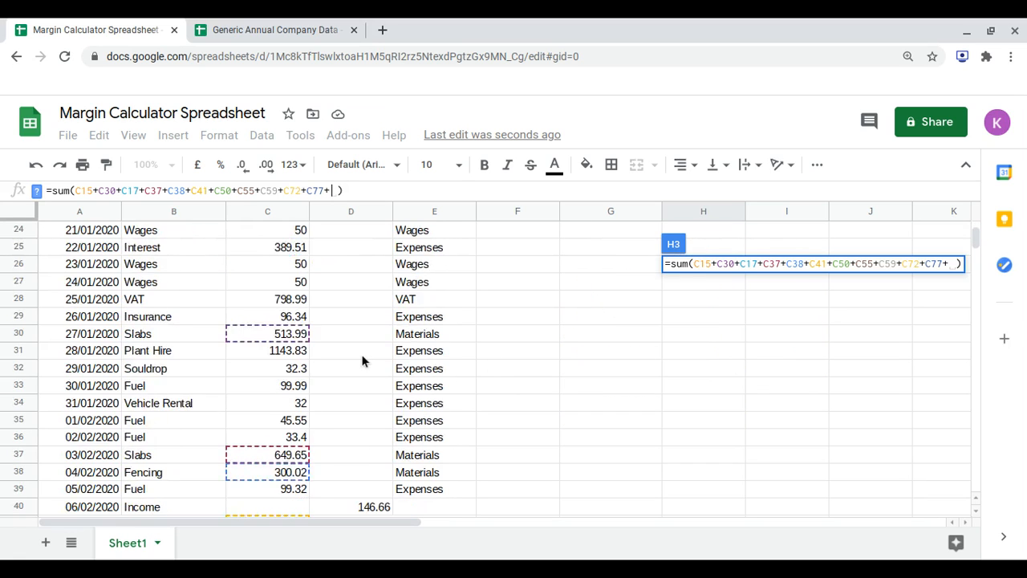
pyautogui.scroll(-10, 362, 358)
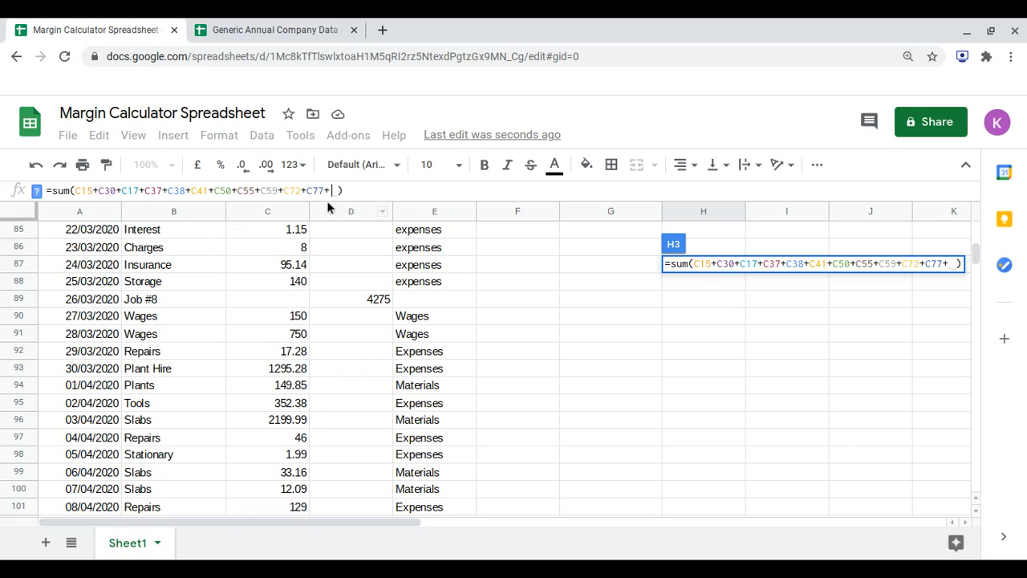
pyautogui.click(296, 388)
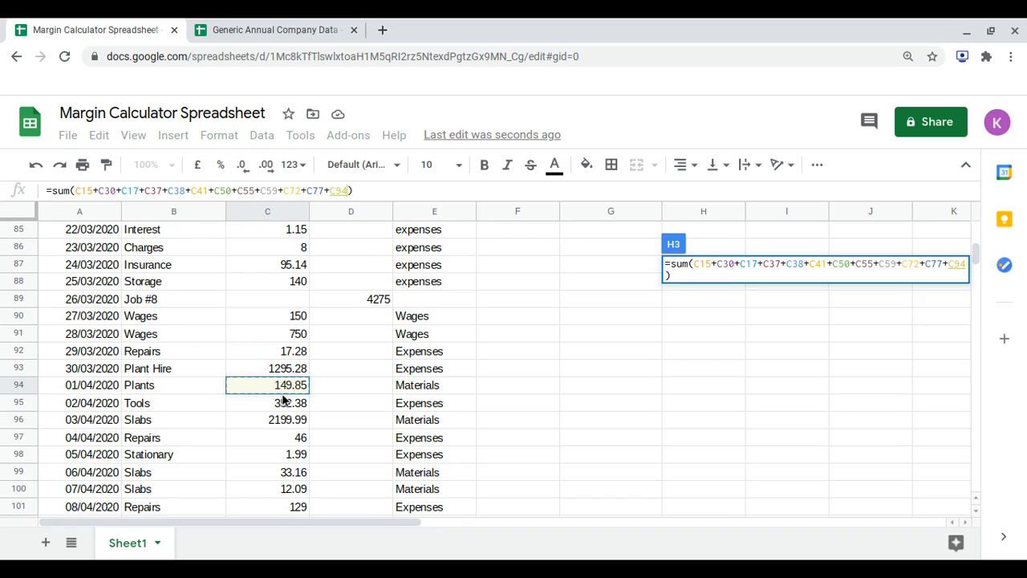
pyautogui.write('+')
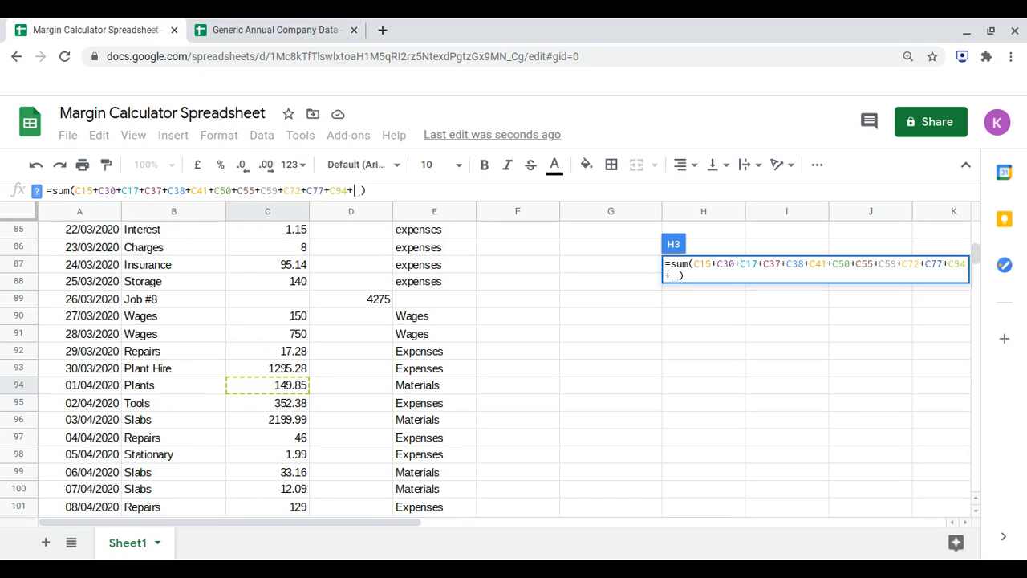
pyautogui.click(294, 424)
pyautogui.scroll(-2, 294, 424)
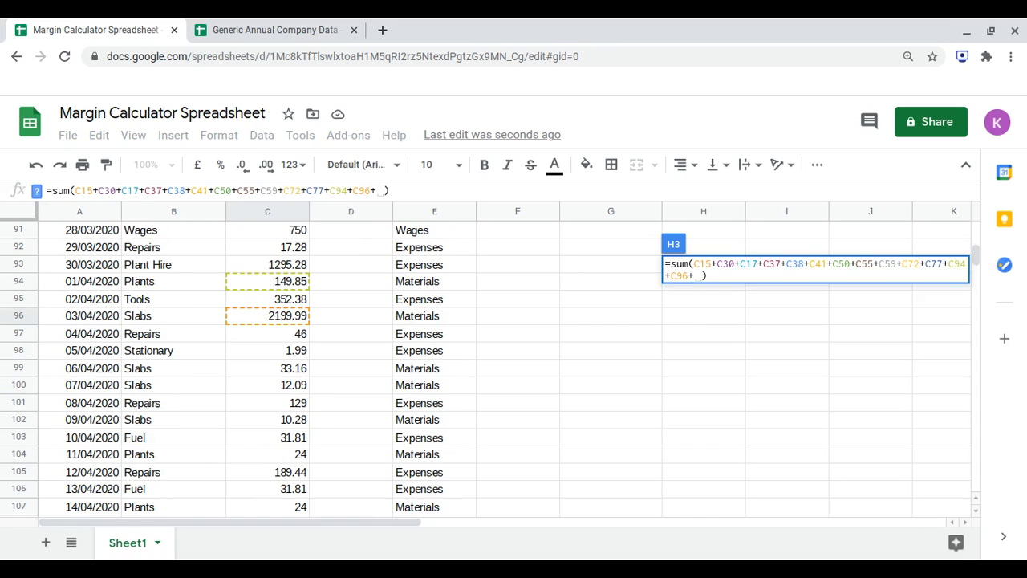
pyautogui.write('+')
# Add the Slabs amounts in C99, C100 and C102 to the Materials sum in H3.
pyautogui.click(296, 371)
pyautogui.write('+')
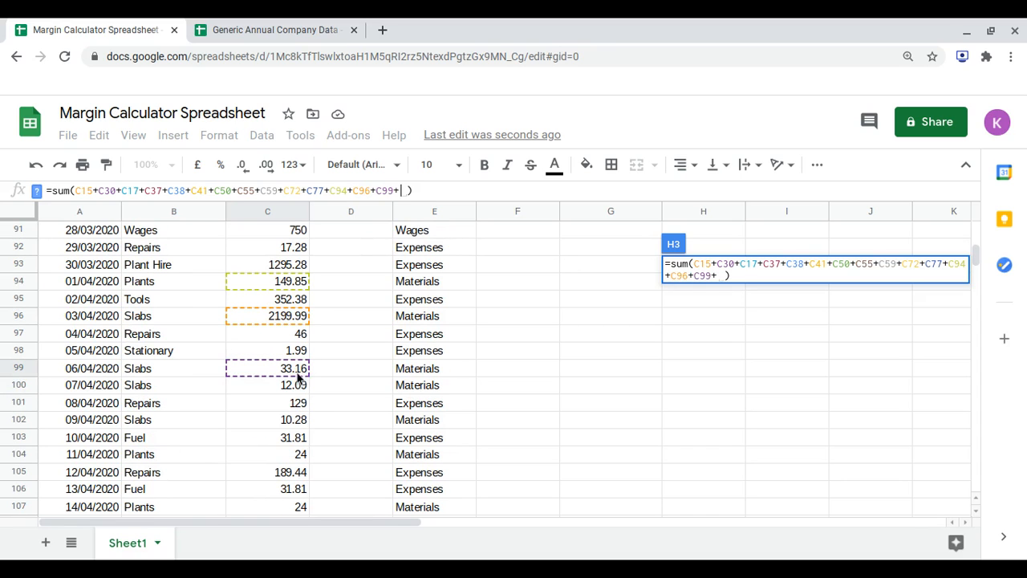
pyautogui.click(292, 388)
pyautogui.write('+')
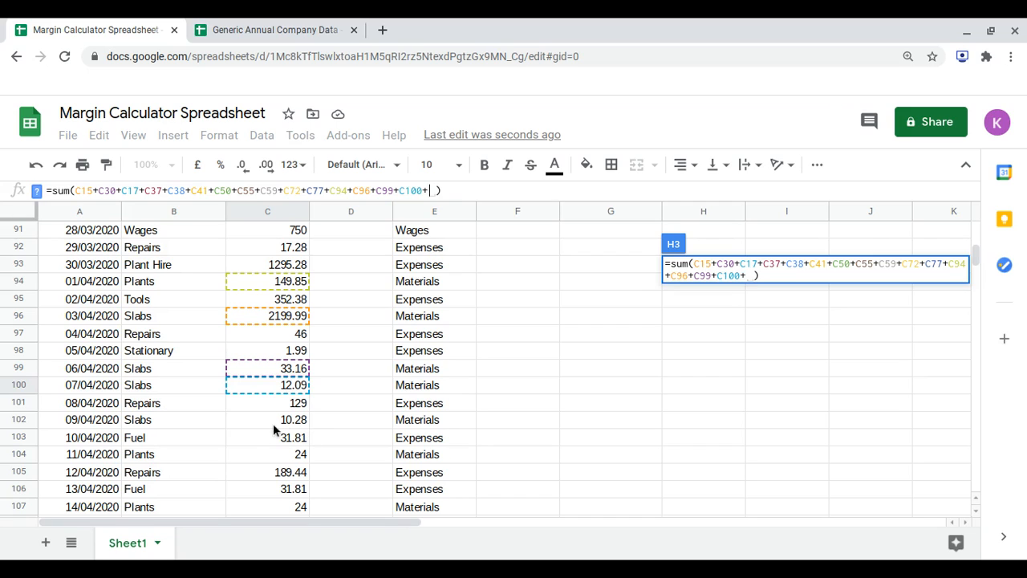
pyautogui.click(282, 419)
pyautogui.write('+')
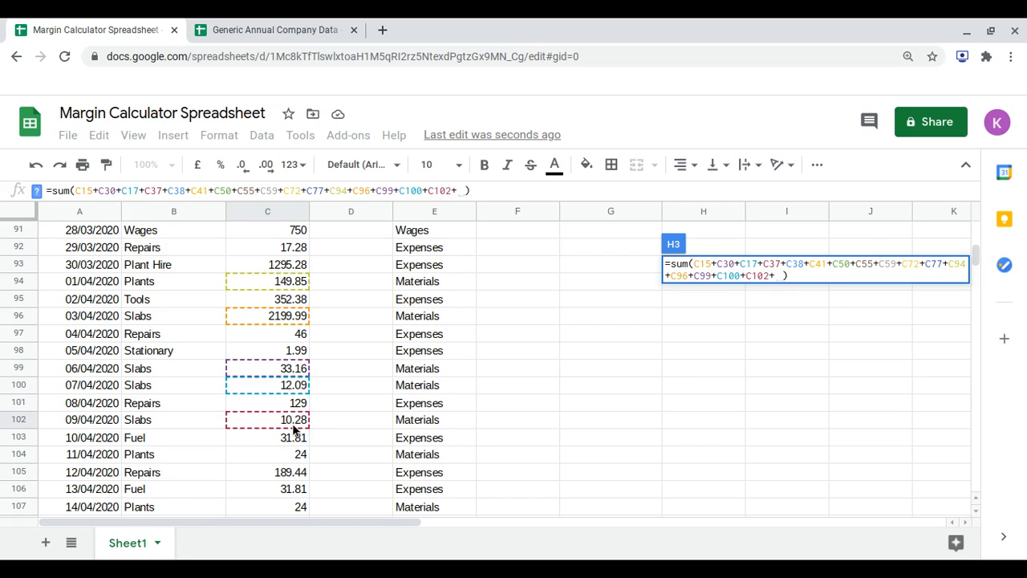
# Add the Plants amounts in C104 and C107 to the Materials sum in H3.
pyautogui.scroll(-2, 294, 428)
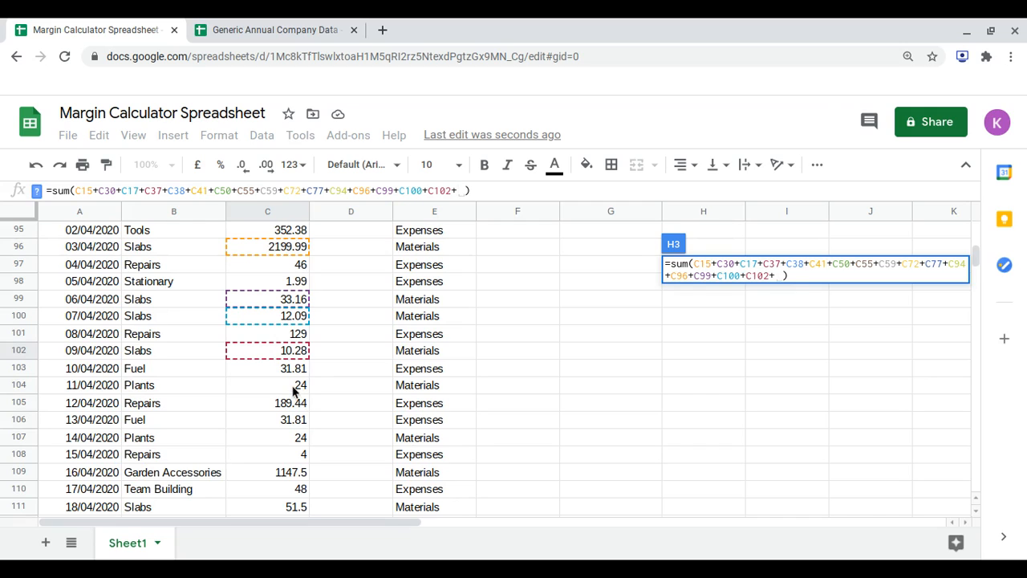
pyautogui.click(294, 390)
pyautogui.write('+')
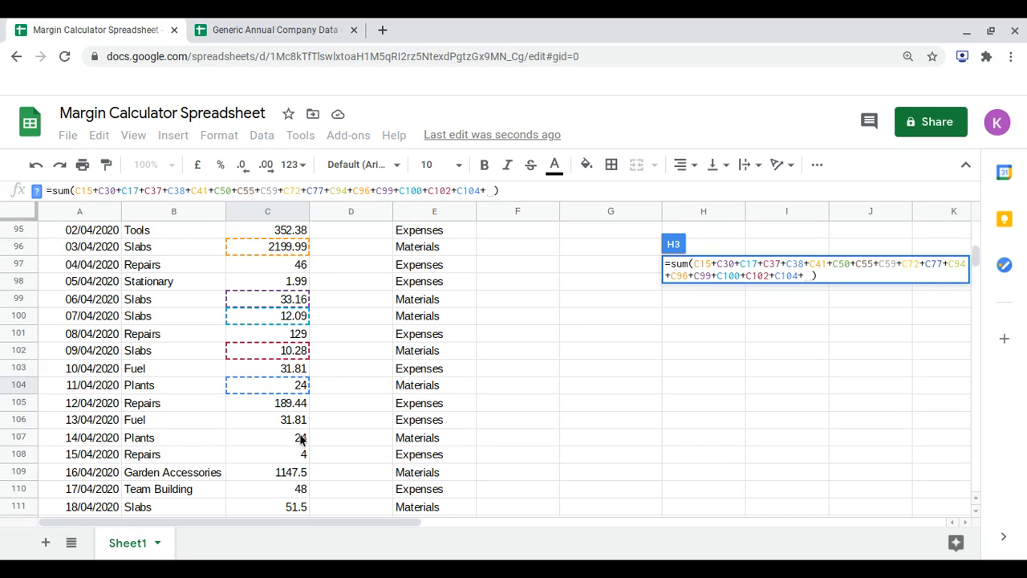
pyautogui.click(300, 439)
pyautogui.write('+')
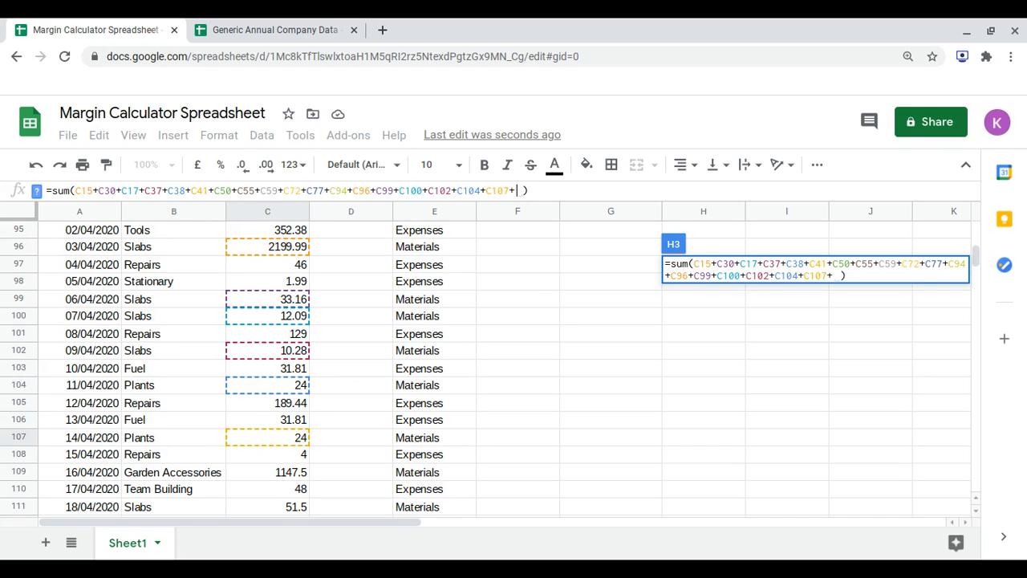
# Add the Garden Accessories, Slabs and Concrete amounts in C109, C111 and C112 to the Materials sum in H3.
pyautogui.scroll(-2, 301, 439)
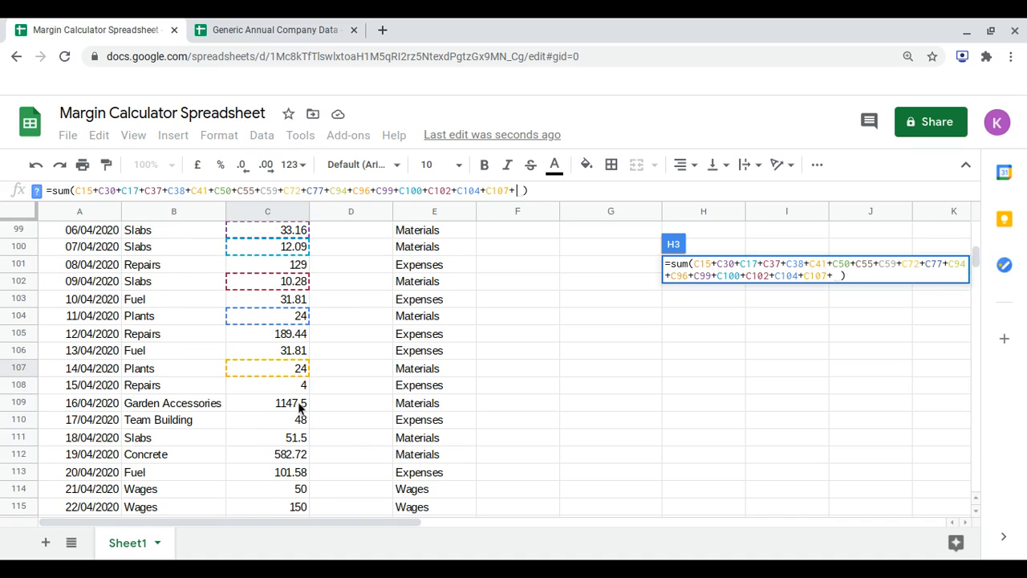
pyautogui.click(298, 408)
pyautogui.write('+')
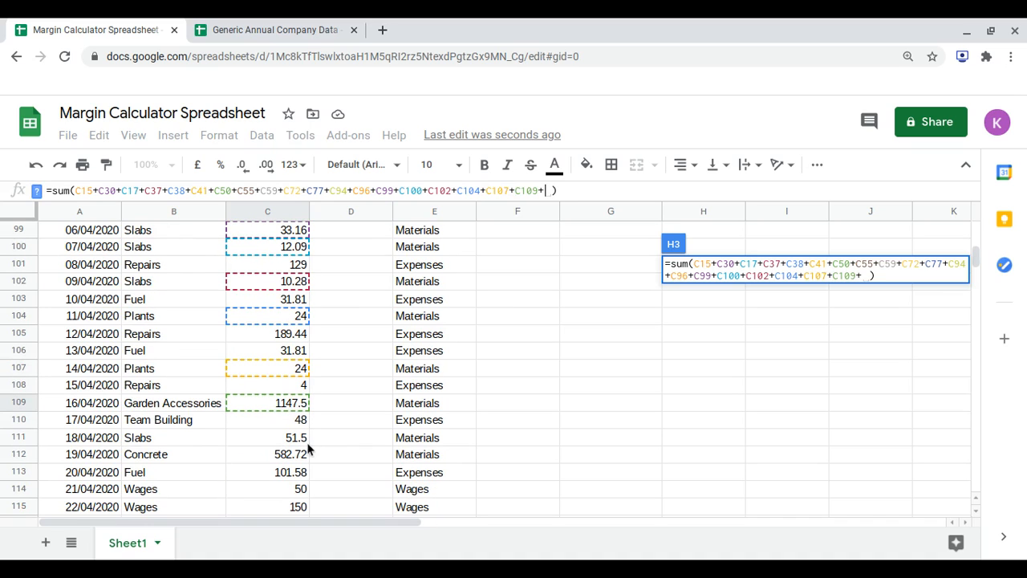
pyautogui.click(296, 439)
pyautogui.write('+')
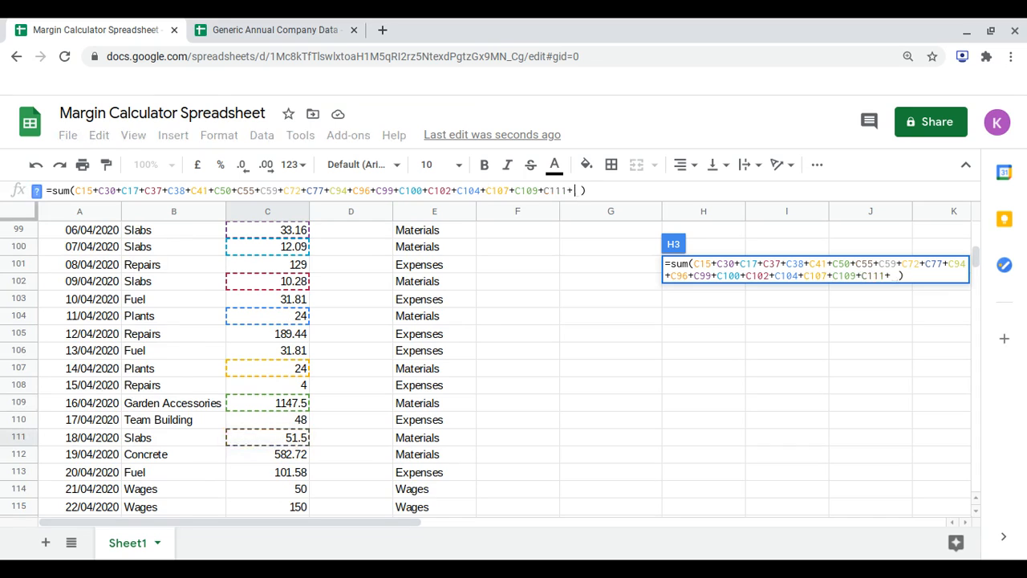
pyautogui.click(294, 459)
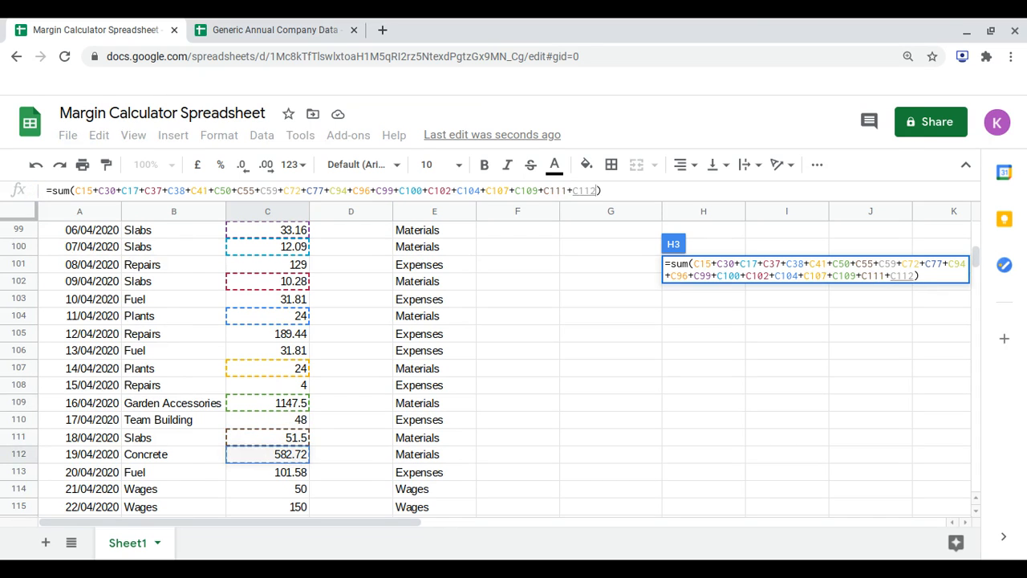
pyautogui.write('+')
# Add the May Plants and Slabs amounts in C129 and C132 to the Materials sum in H3.
pyautogui.scroll(-2, 481, 369)
pyautogui.scroll(-2, 313, 453)
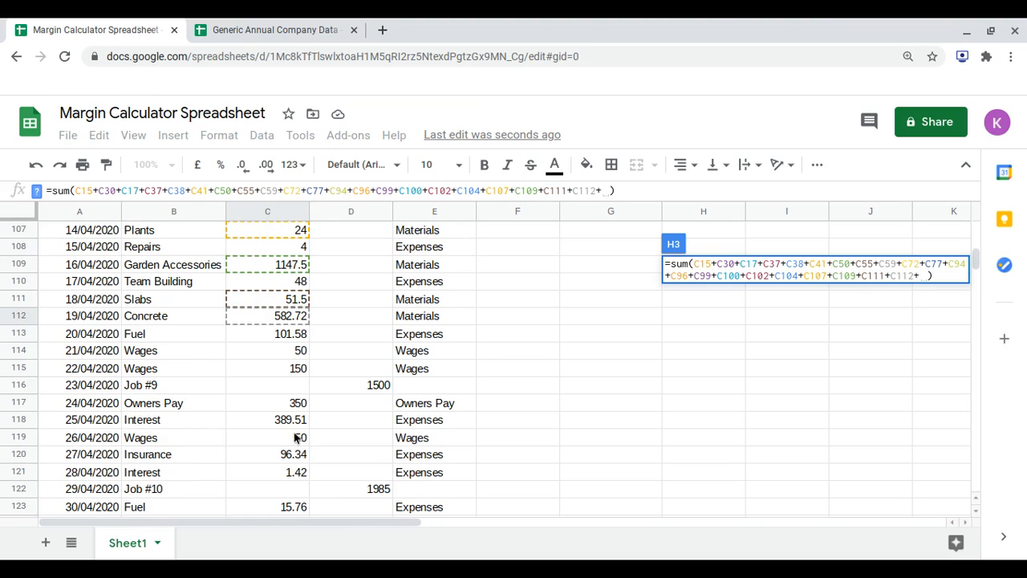
pyautogui.scroll(-3, 305, 428)
pyautogui.scroll(-3, 305, 431)
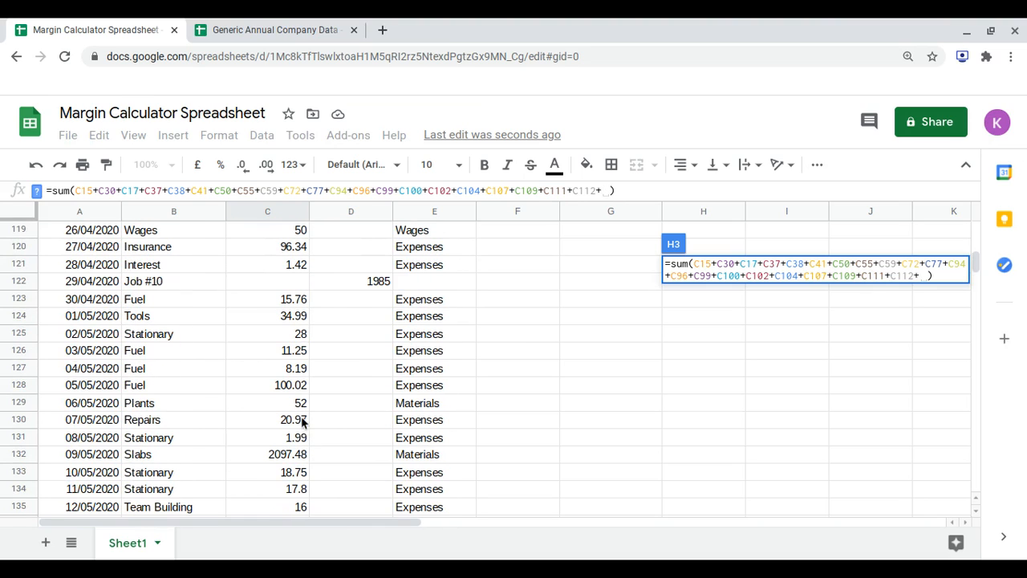
pyautogui.click(297, 403)
pyautogui.write('+')
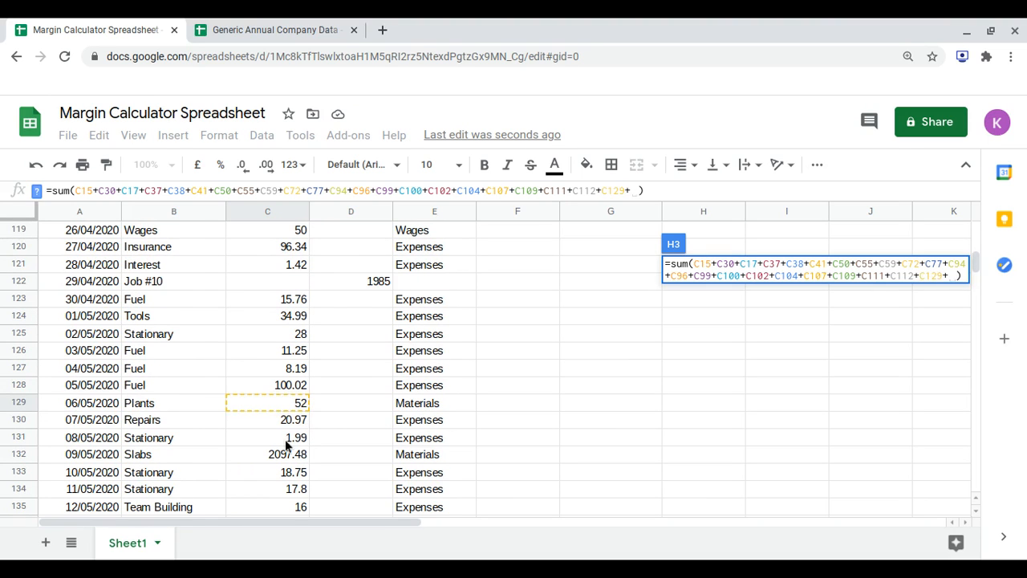
pyautogui.click(294, 455)
pyautogui.write('+')
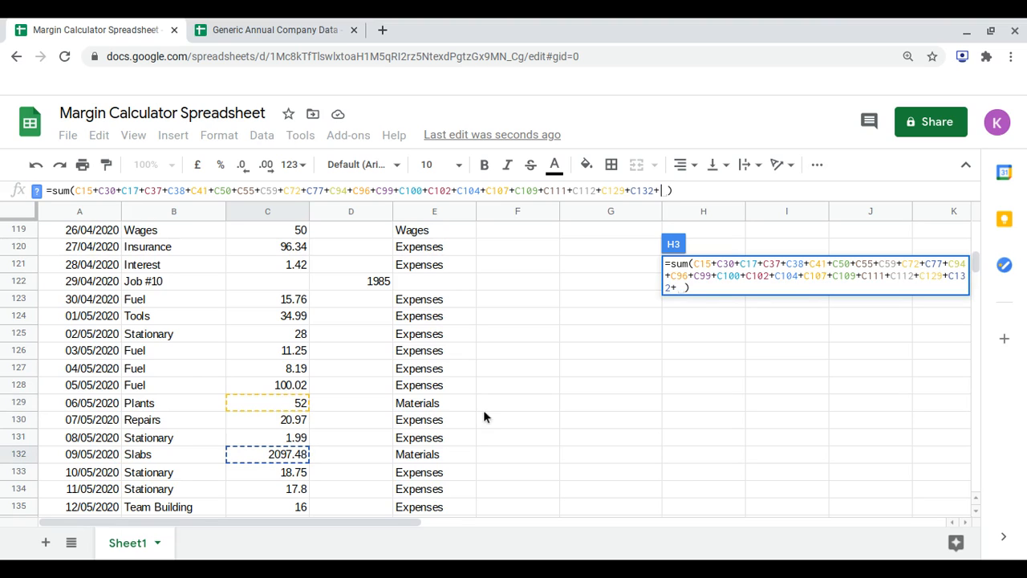
# Add C136 and C141 to the Materials sum in H3 and complete the formula without a trailing plus sign.
pyautogui.scroll(-2, 285, 427)
pyautogui.scroll(-3, 284, 427)
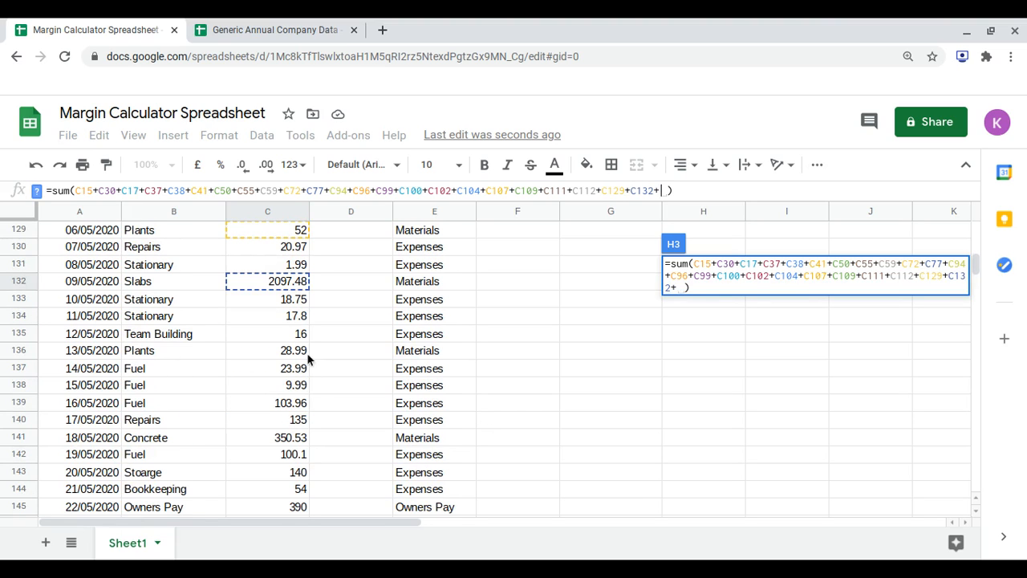
pyautogui.click(287, 353)
pyautogui.write('+')
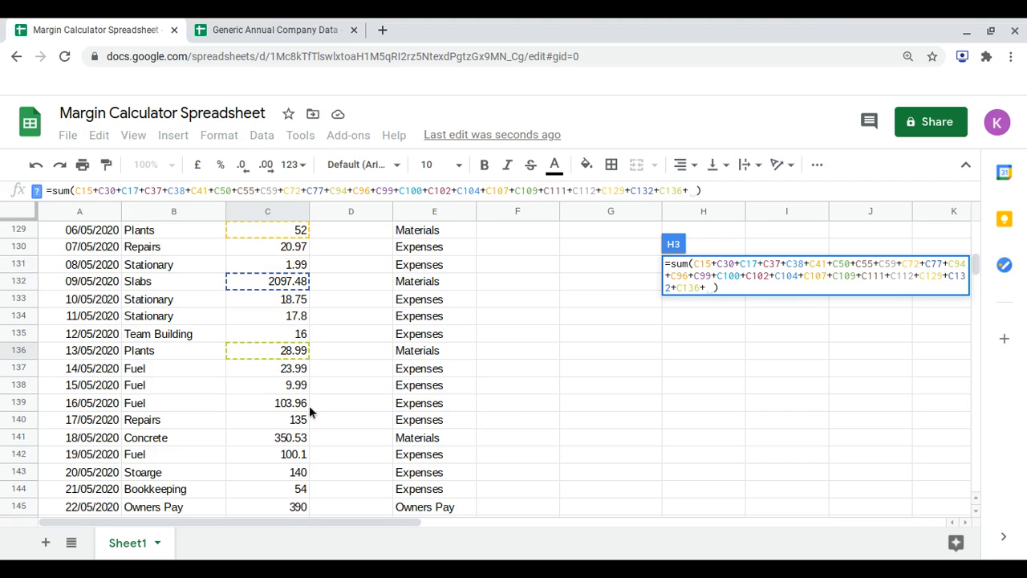
pyautogui.click(286, 437)
pyautogui.write('+')
pyautogui.scroll(-2, 287, 437)
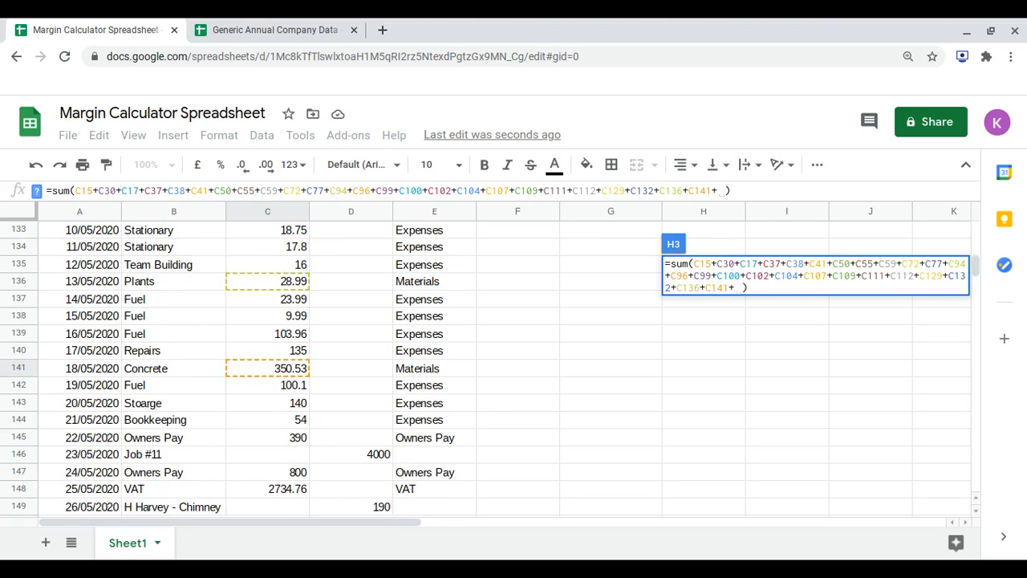
pyautogui.scroll(-4, 241, 369)
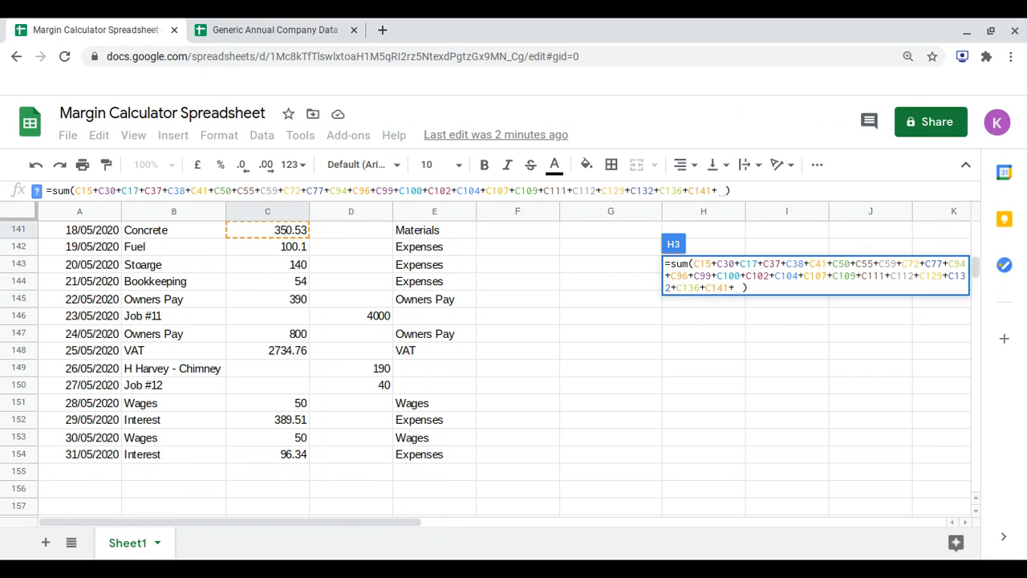
pyautogui.press('BackSpace')
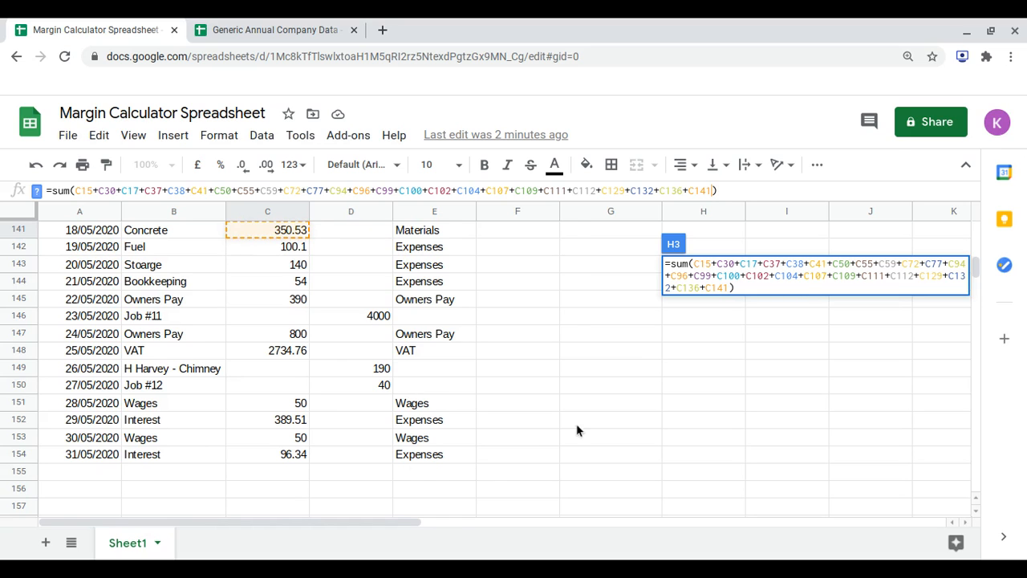
pyautogui.press('Return')
# Extend the VAT total formula in H4 with the 25/05/2020 VAT payment in C148.
pyautogui.scroll(1, 663, 328)
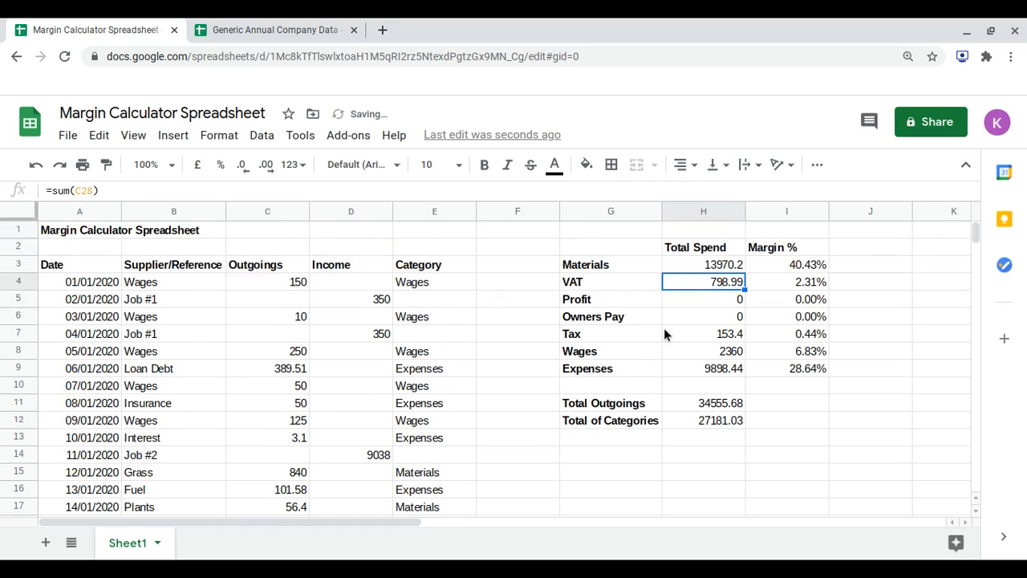
pyautogui.click(93, 191)
pyautogui.write('+')
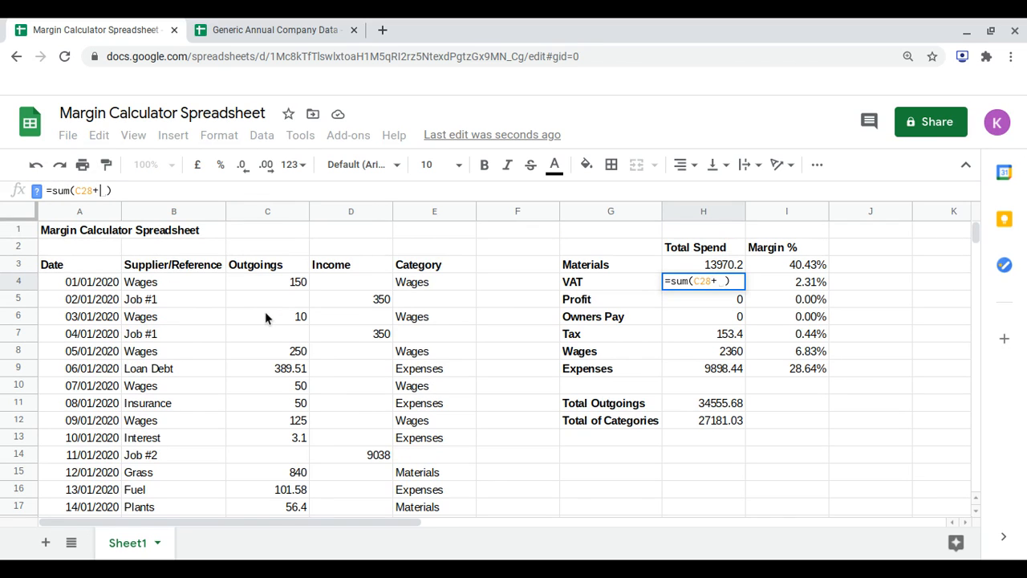
pyautogui.scroll(-20, 265, 311)
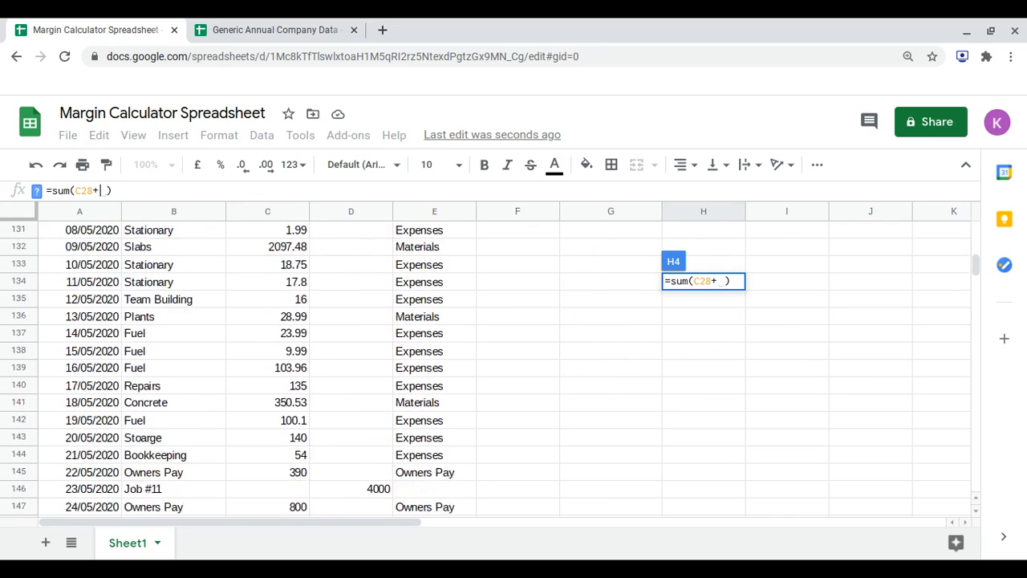
pyautogui.scroll(-7, 265, 311)
pyautogui.scroll(4, 265, 311)
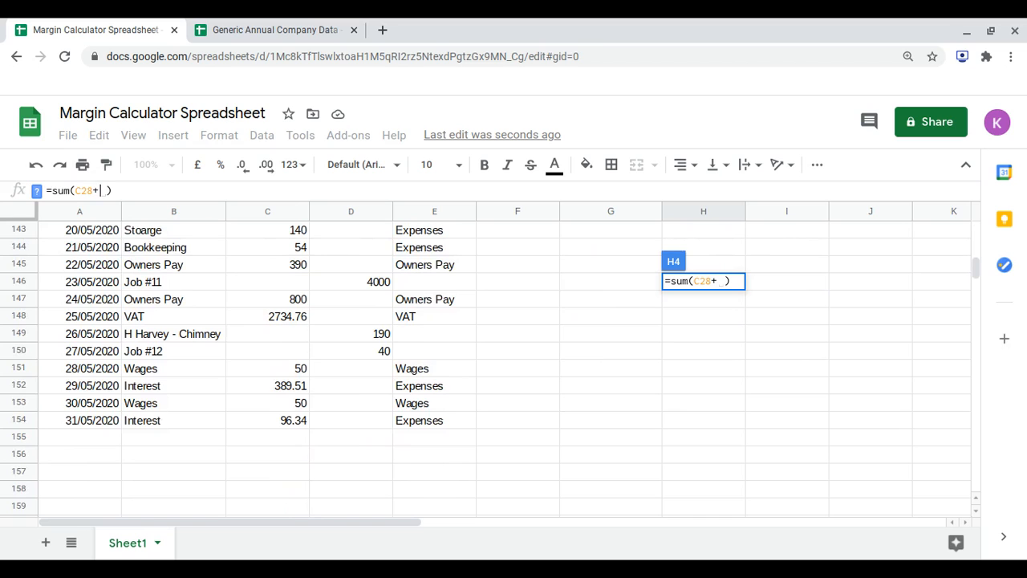
pyautogui.click(282, 320)
pyautogui.press('Return')
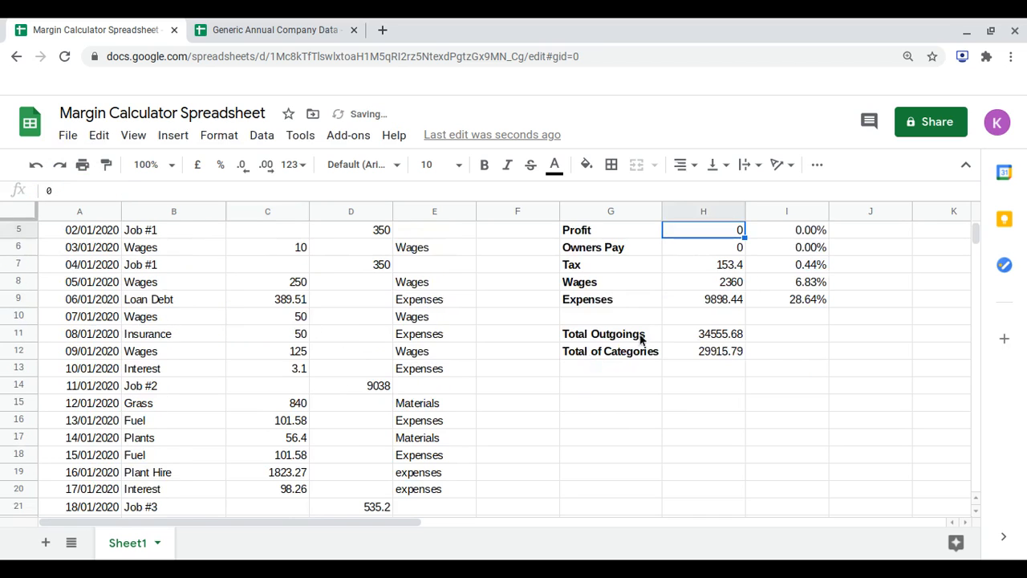
# Replace the Owners Pay total in H6 with the start of a sum formula.
pyautogui.scroll(2, 640, 337)
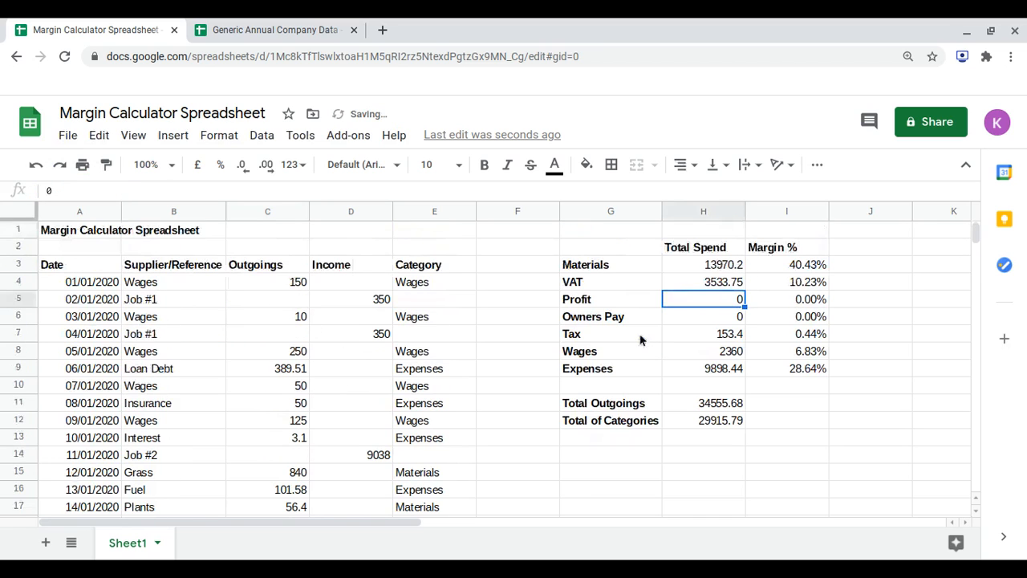
pyautogui.click(718, 335)
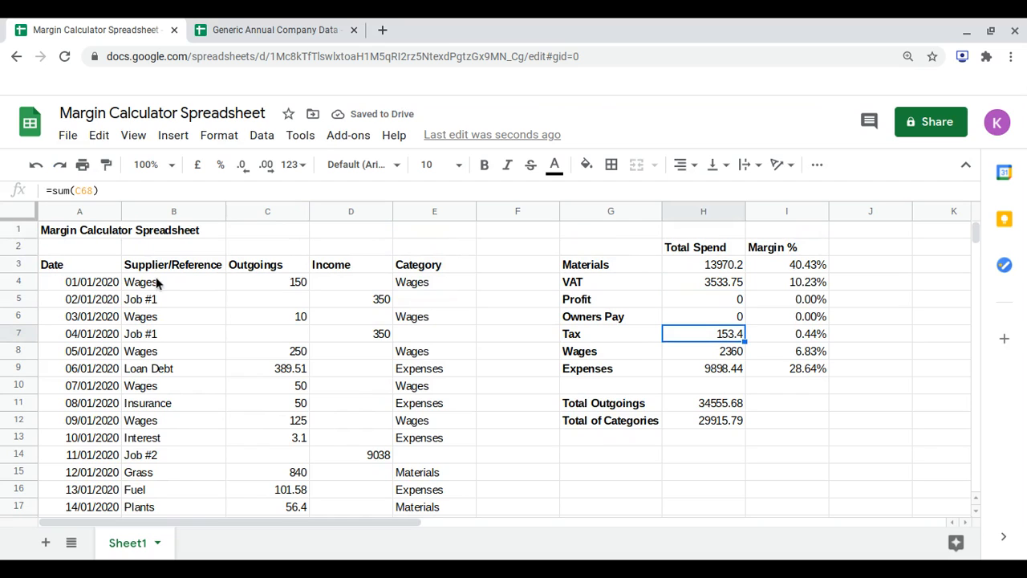
pyautogui.scroll(-1, 676, 342)
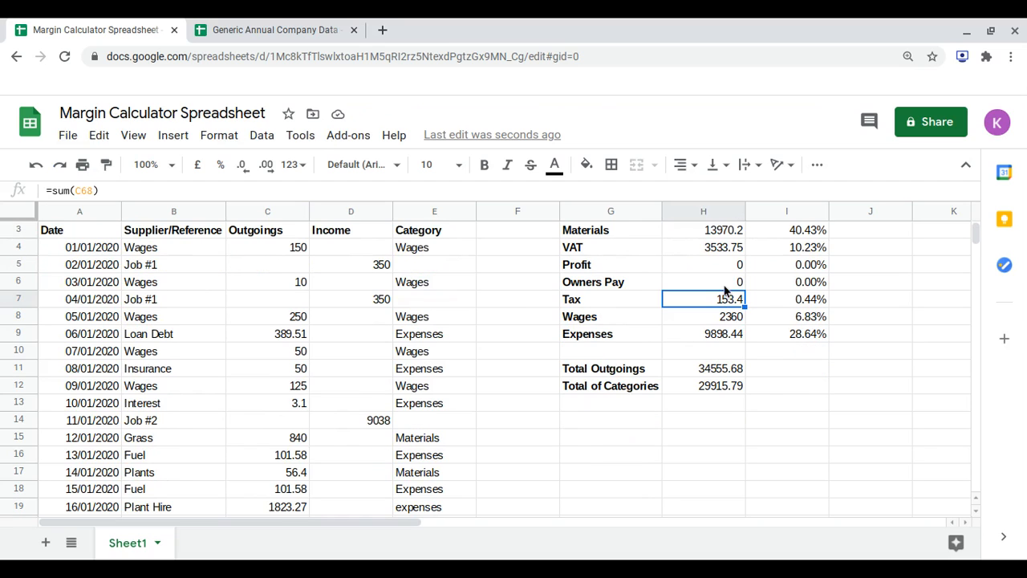
pyautogui.click(724, 288)
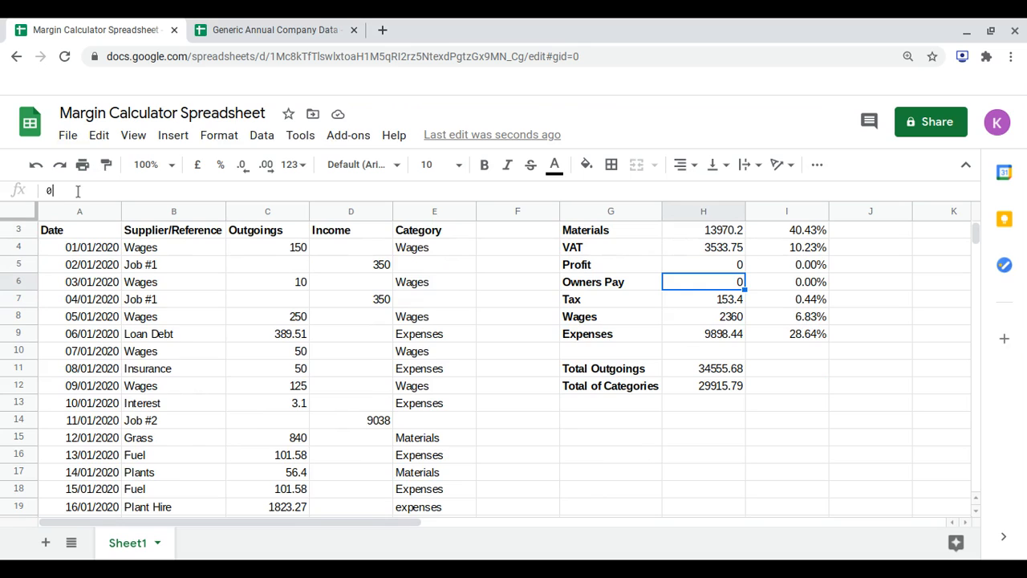
pyautogui.click(78, 191)
pyautogui.press('BackSpace')
pyautogui.write('=sum(')
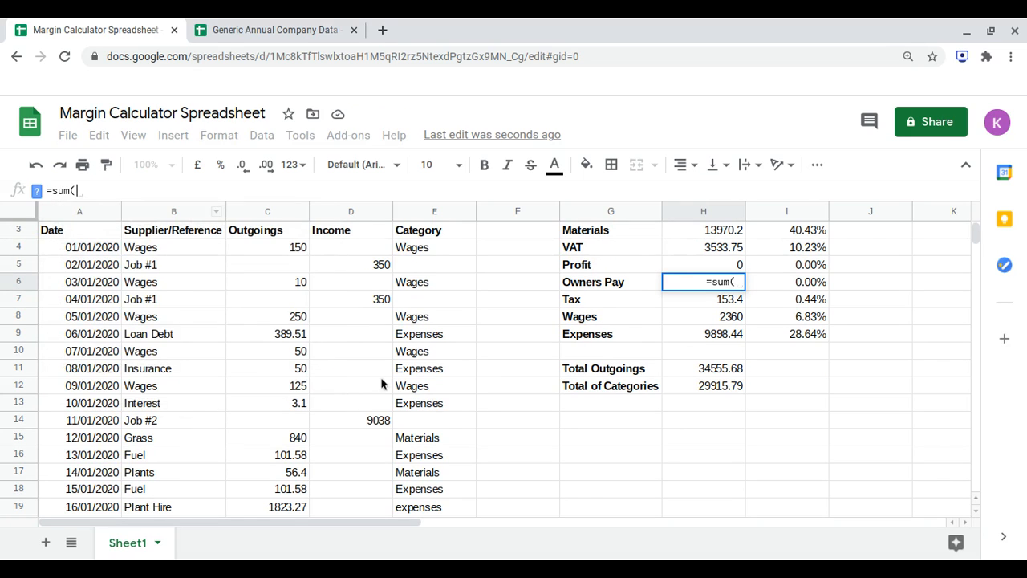
# Add the 24/04/2020 Owners Pay amount in C117 as the first term of the sum in H6.
pyautogui.scroll(-13, 380, 377)
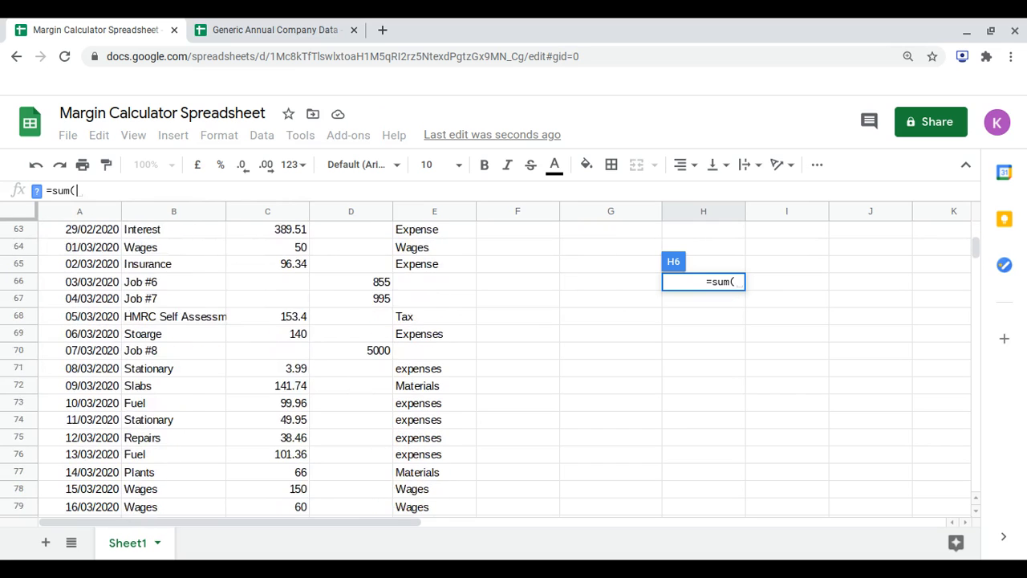
pyautogui.scroll(-10, 380, 377)
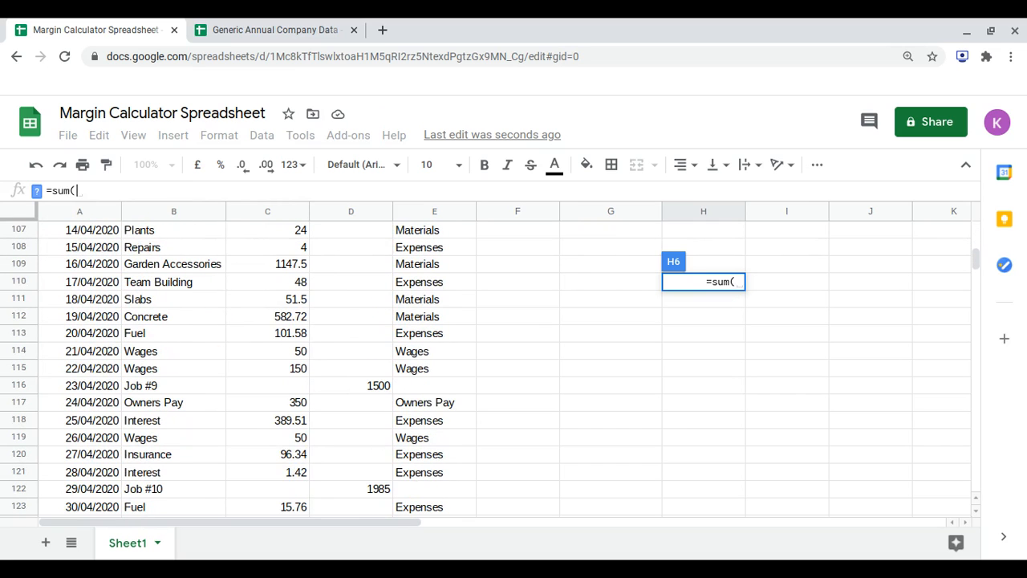
pyautogui.scroll(7, 380, 376)
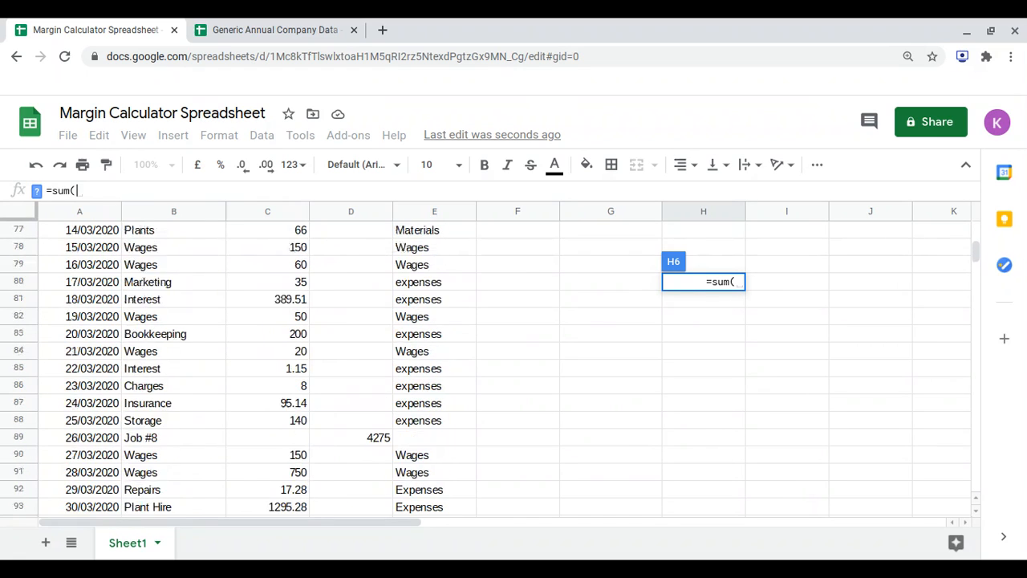
pyautogui.scroll(1, 380, 376)
pyautogui.scroll(-3, 380, 376)
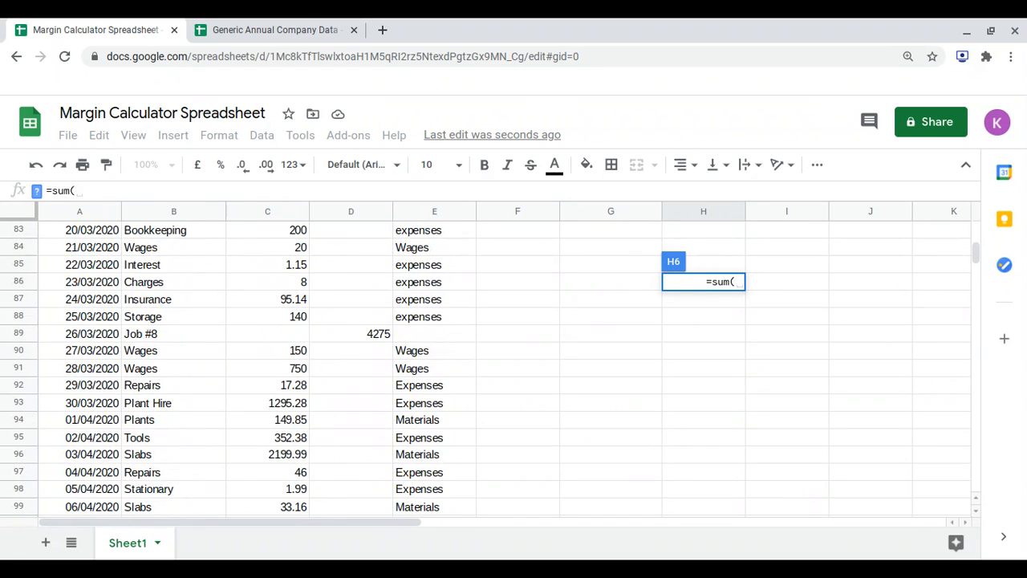
pyautogui.scroll(-1, 381, 377)
pyautogui.scroll(-3, 381, 376)
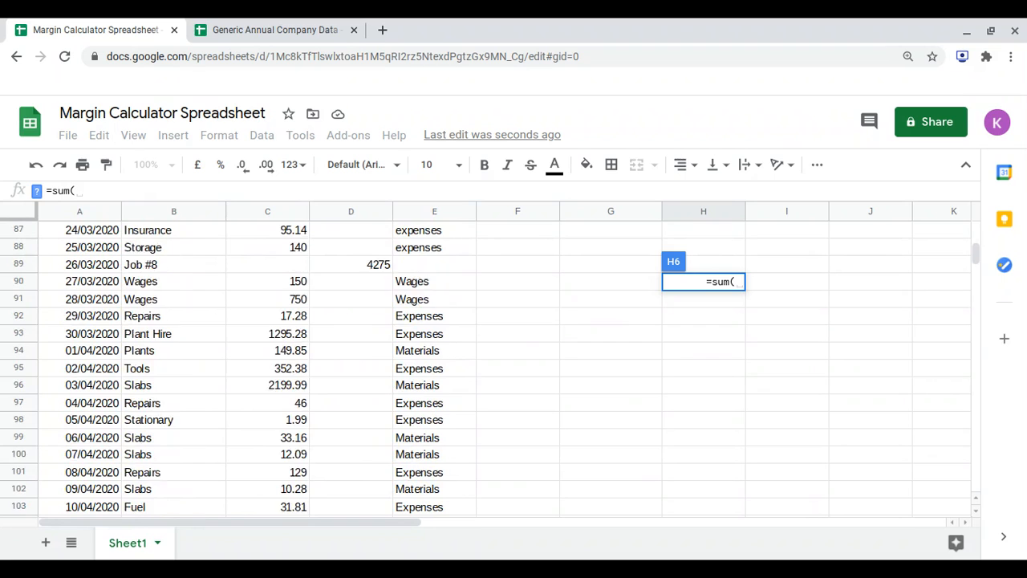
pyautogui.scroll(-6, 380, 376)
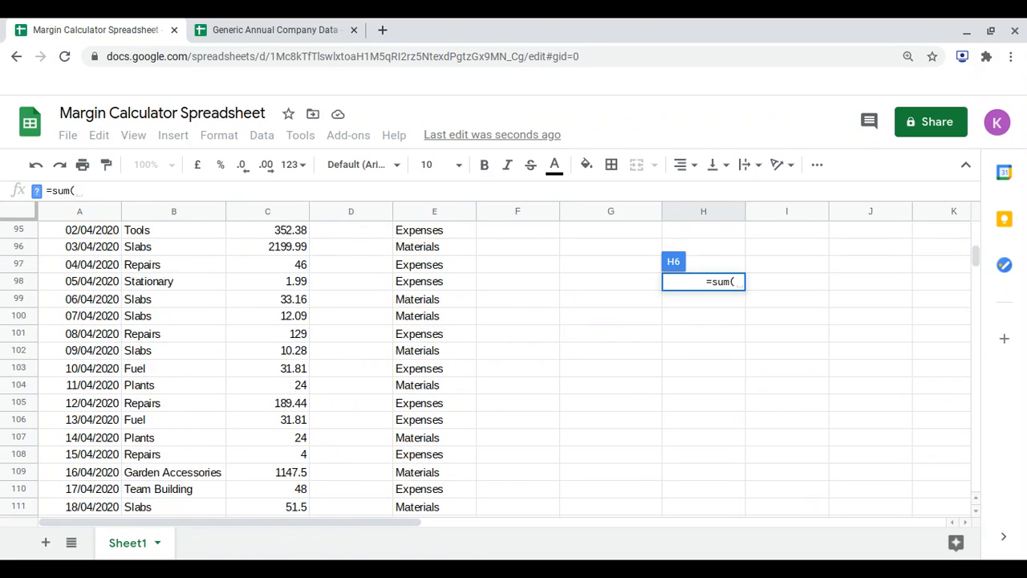
pyautogui.scroll(15, 380, 376)
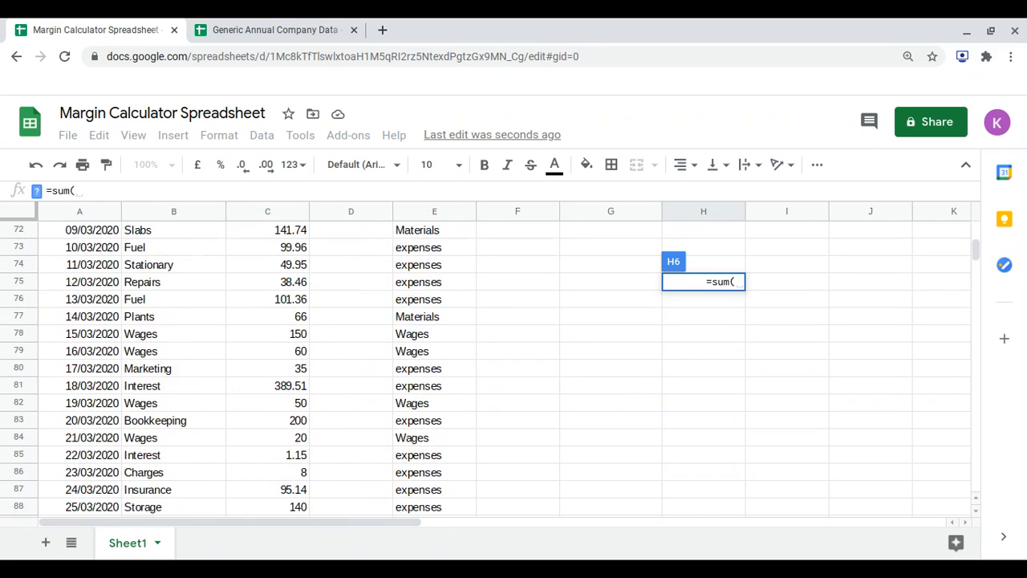
pyautogui.scroll(-10, 380, 376)
pyautogui.scroll(-10, 381, 376)
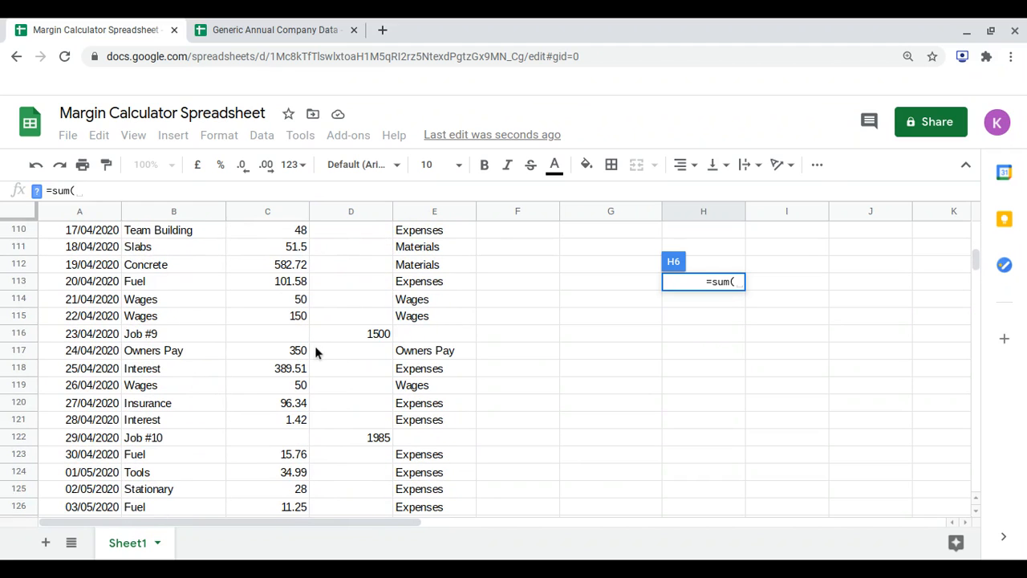
pyautogui.click(305, 348)
pyautogui.write('+')
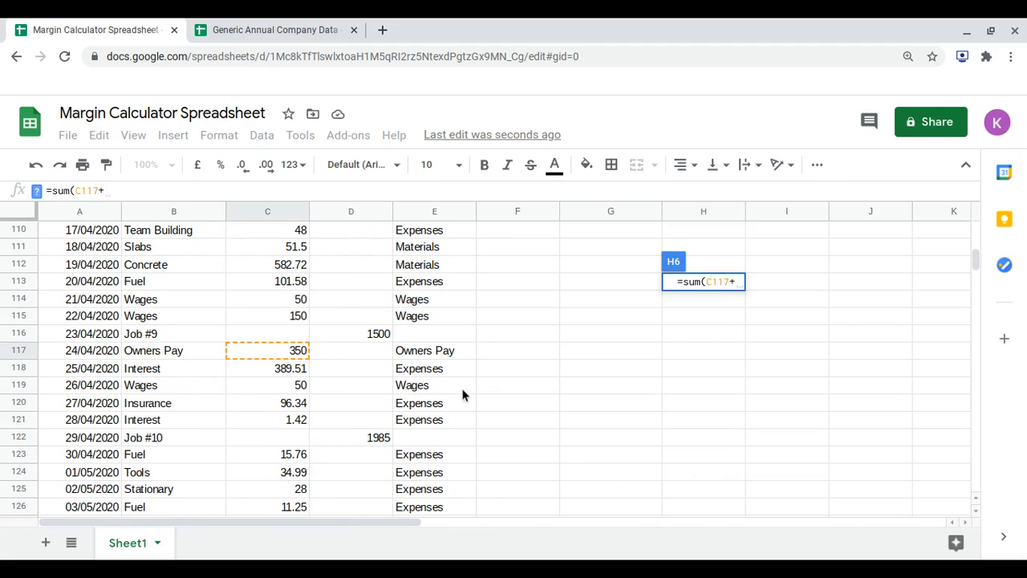
# Add the May Owners Pay amounts in C145 and C147 to the H6 sum and complete the formula.
pyautogui.scroll(-3, 462, 394)
pyautogui.scroll(-10, 462, 394)
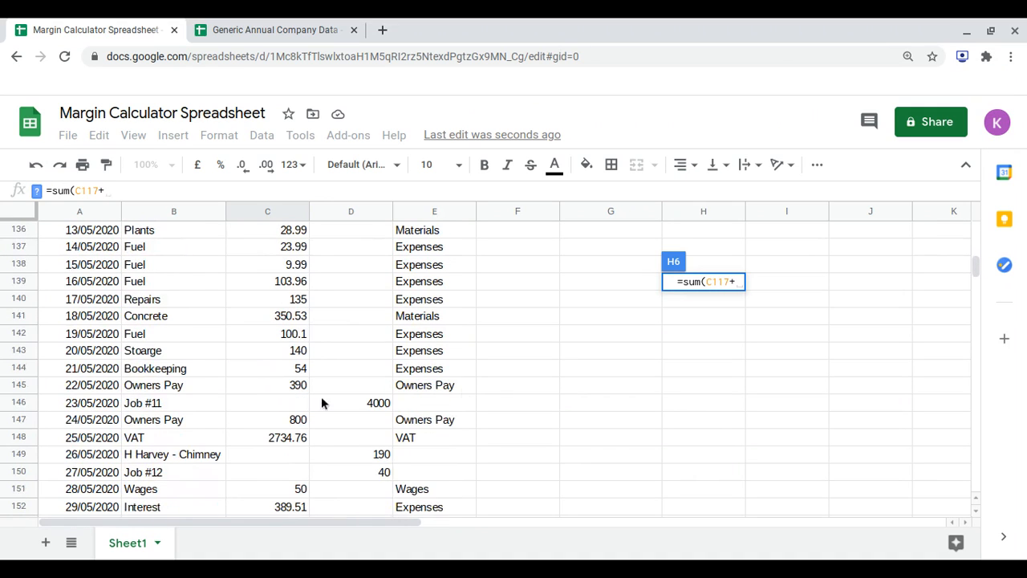
pyautogui.click(298, 387)
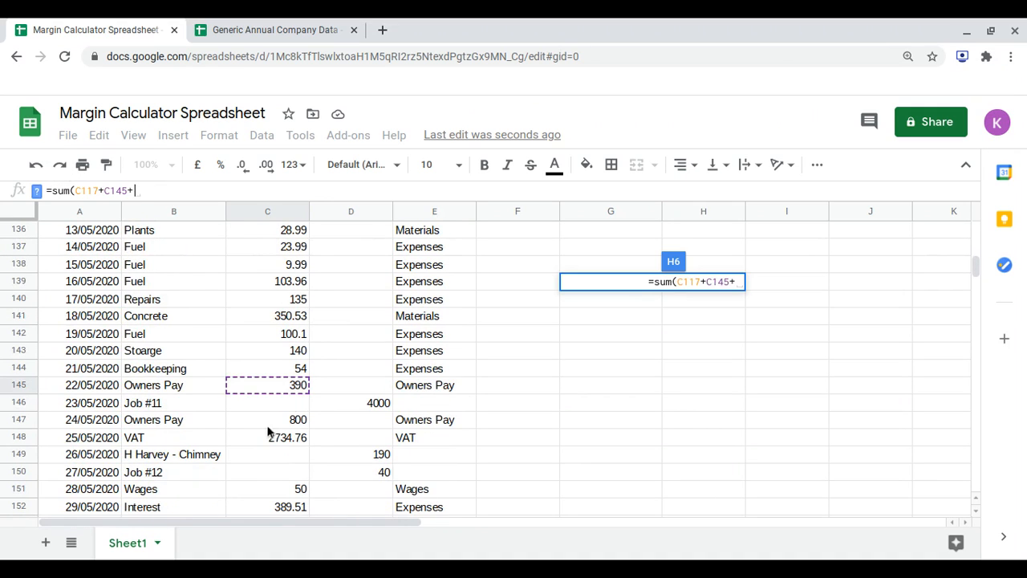
pyautogui.write('+')
pyautogui.click(288, 424)
pyautogui.write(')')
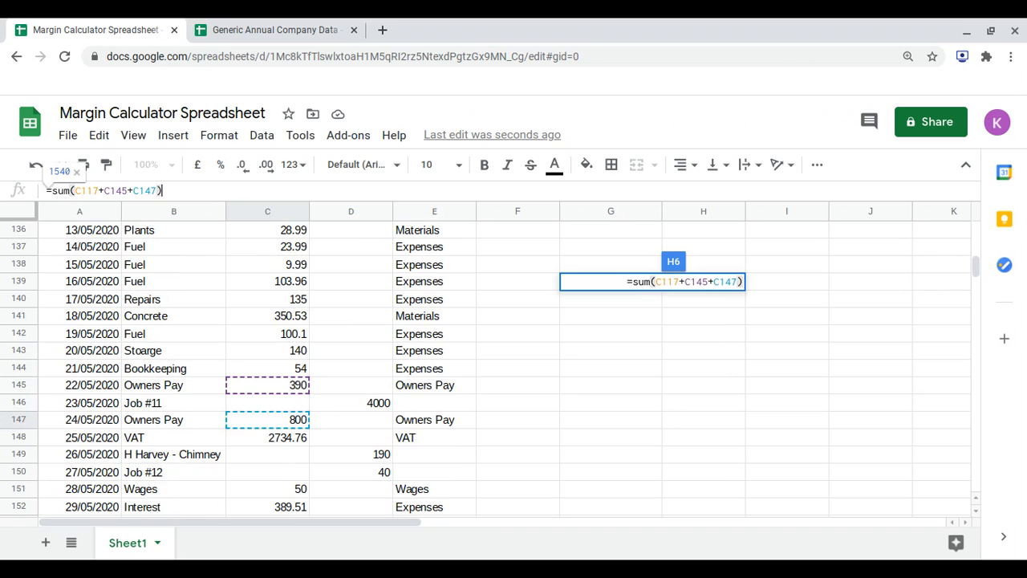
pyautogui.scroll(-3, 412, 383)
pyautogui.scroll(1, 411, 384)
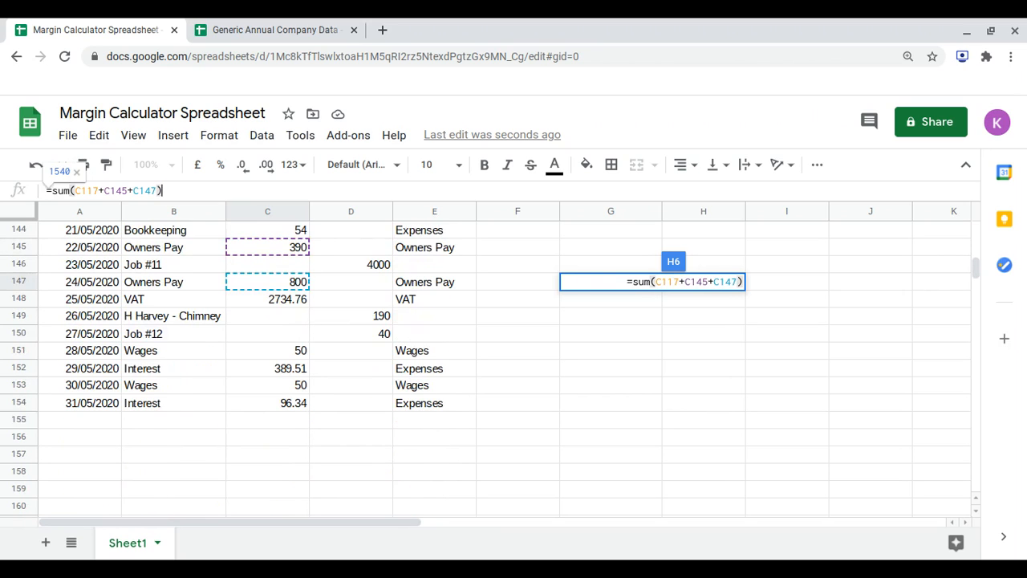
pyautogui.press('Return')
pyautogui.scroll(1, 809, 268)
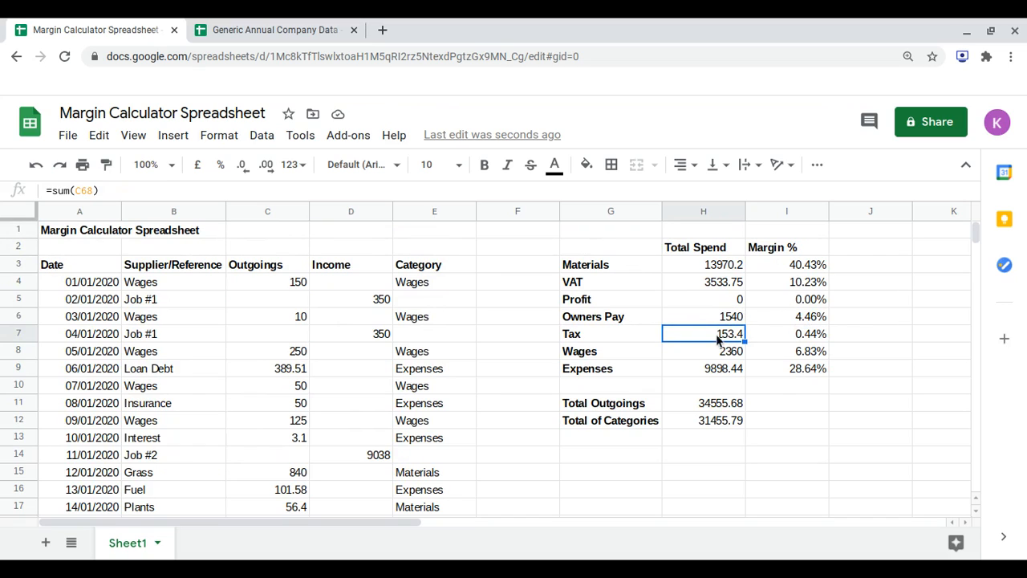
# Extend the Wages sum in H8 with the 21/04/2020 and 22/04/2020 wages in C114 and C115.
pyautogui.click(712, 350)
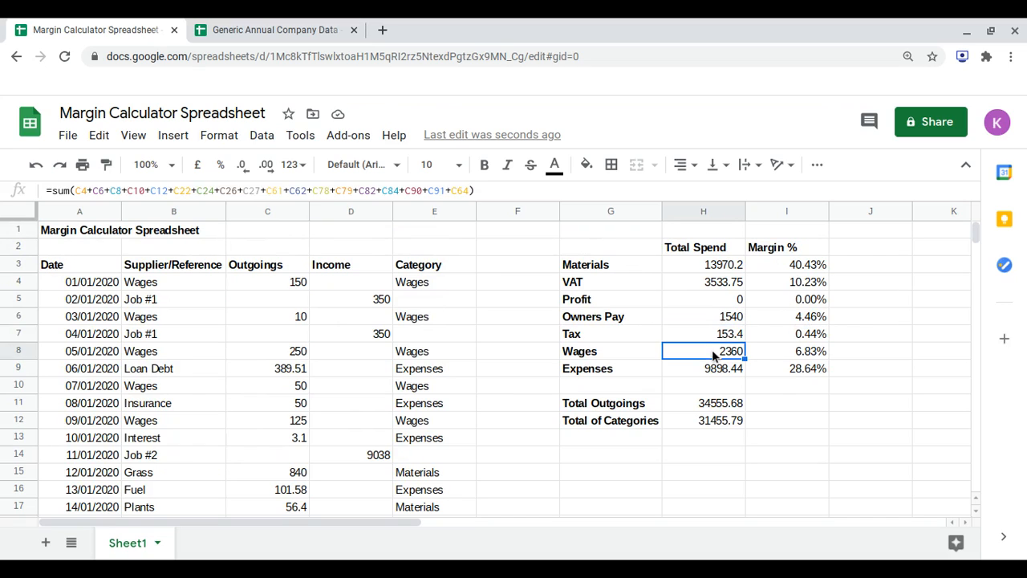
pyautogui.click(470, 190)
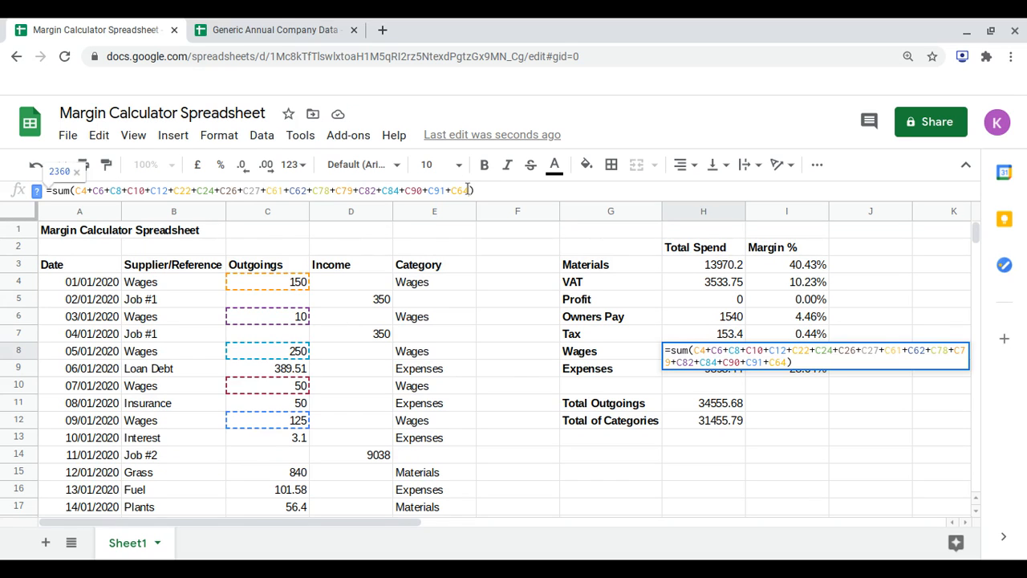
pyautogui.write('+')
pyautogui.scroll(-10, 333, 369)
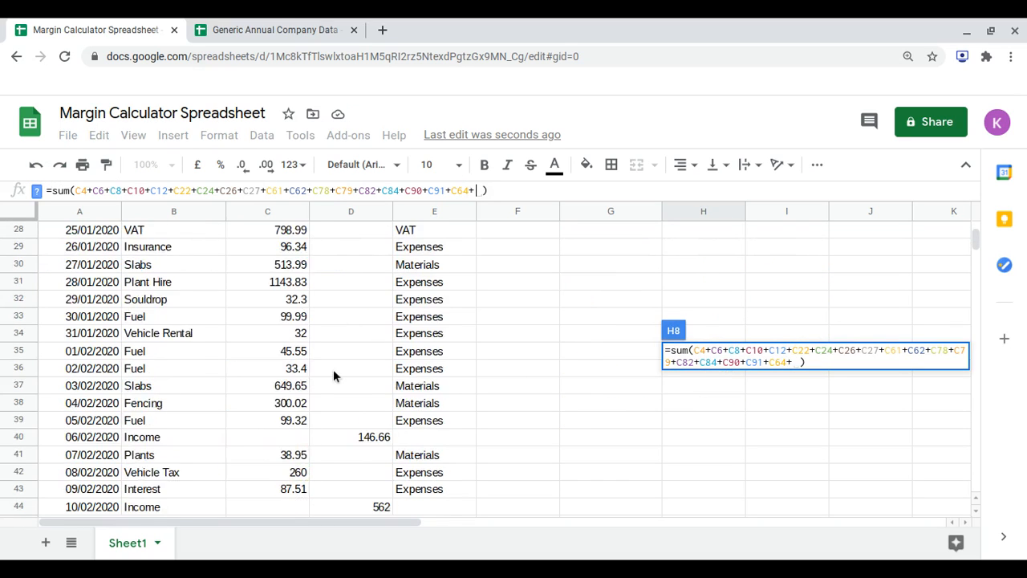
pyautogui.scroll(2, 333, 369)
pyautogui.scroll(-6, 333, 369)
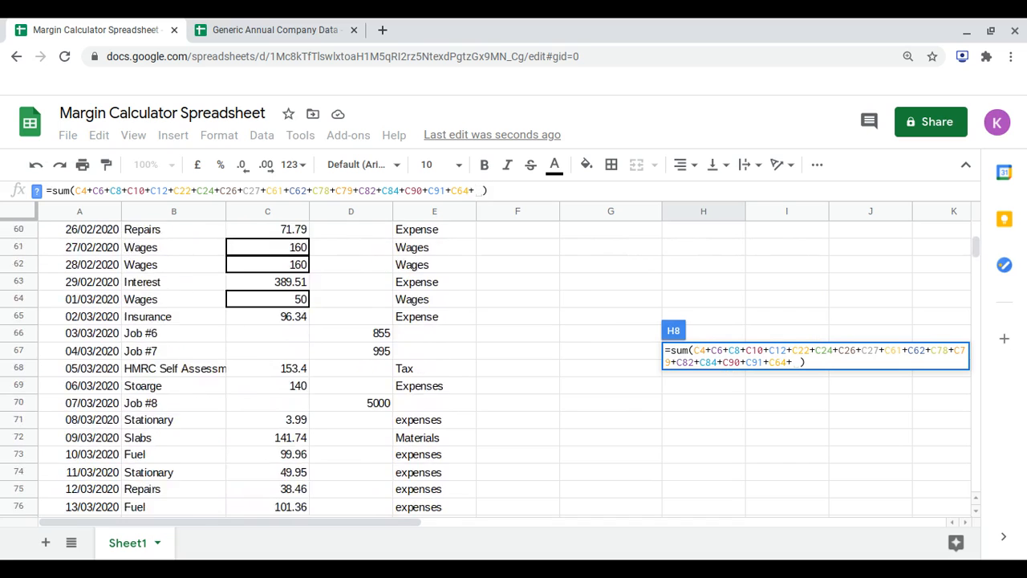
pyautogui.scroll(-7, 333, 369)
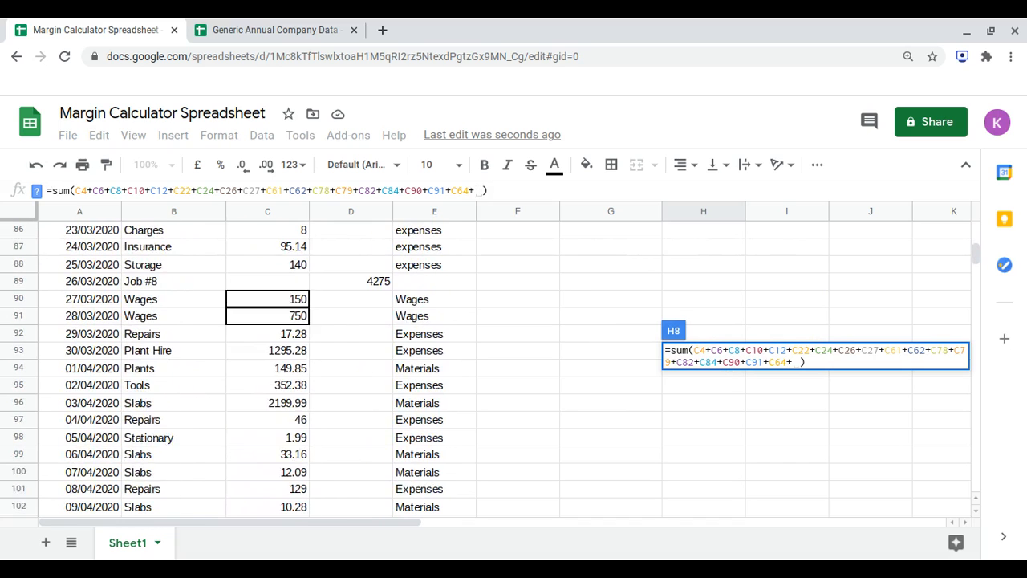
pyautogui.scroll(2, 333, 369)
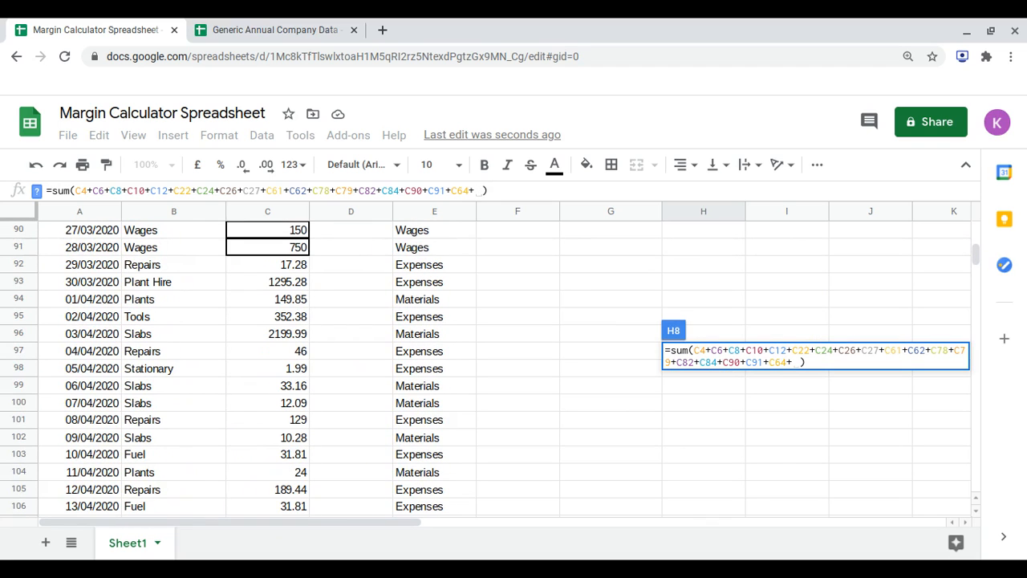
pyautogui.scroll(-5, 375, 388)
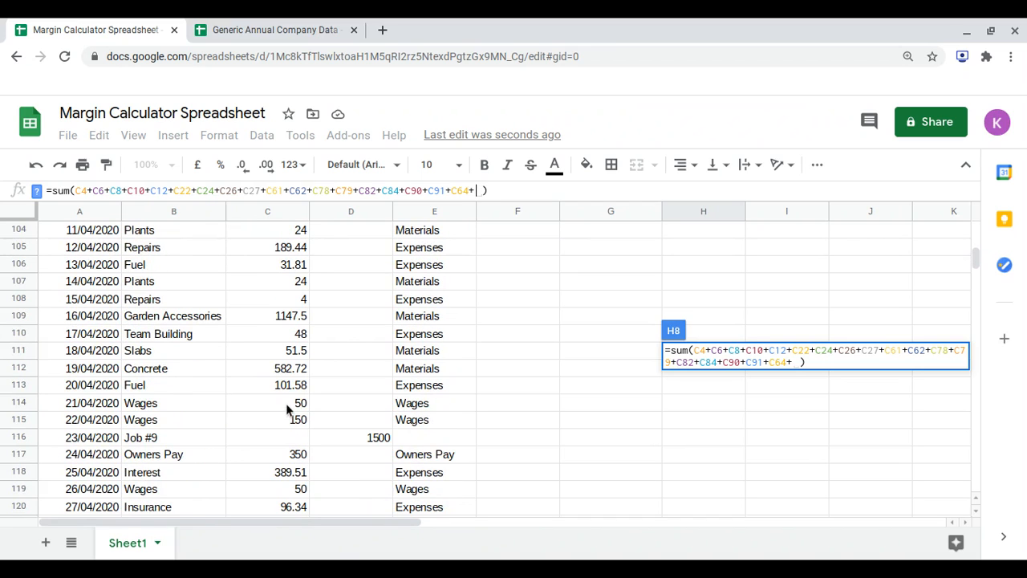
pyautogui.click(287, 409)
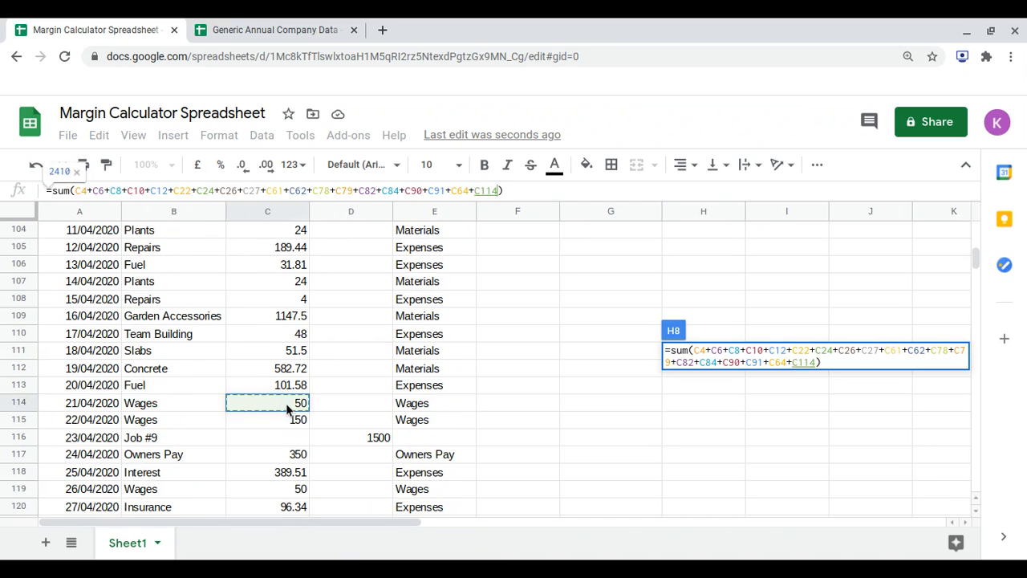
pyautogui.write('+')
pyautogui.click(278, 427)
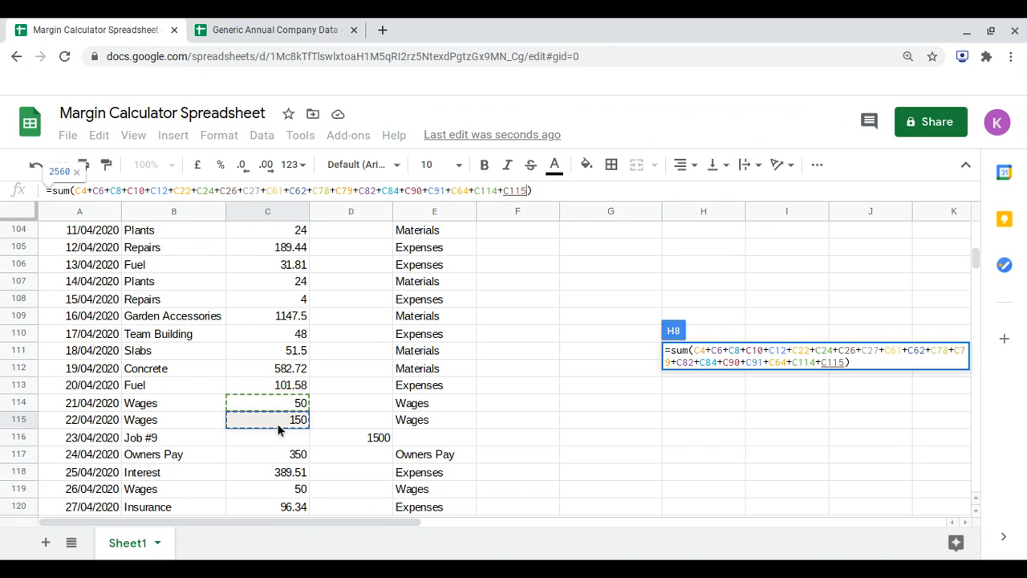
pyautogui.write('+')
# Add the remaining April and May wages in C119, C151 and C153 to the H8 sum and complete the formula.
pyautogui.scroll(-3, 278, 430)
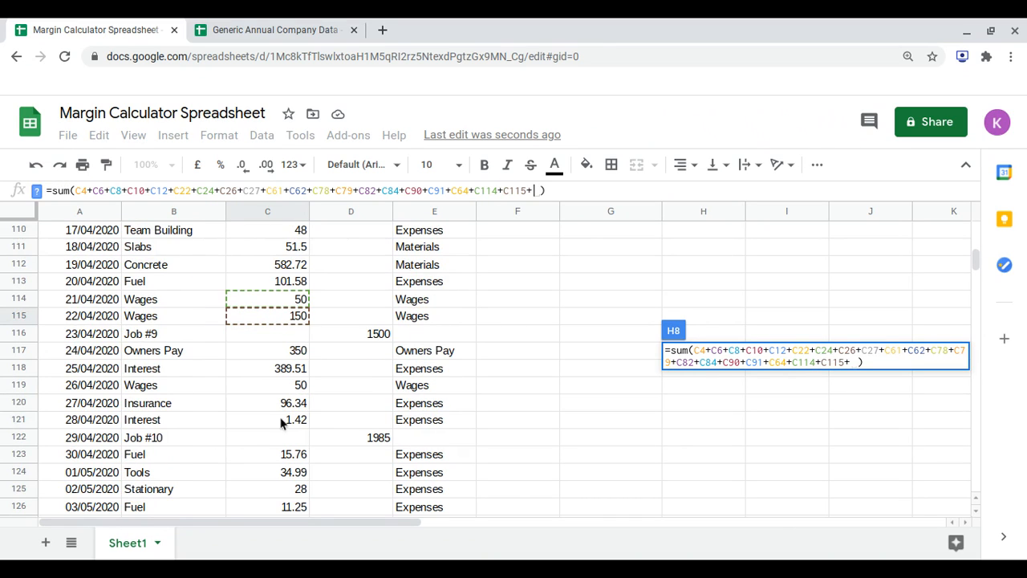
pyautogui.click(299, 390)
pyautogui.write('+')
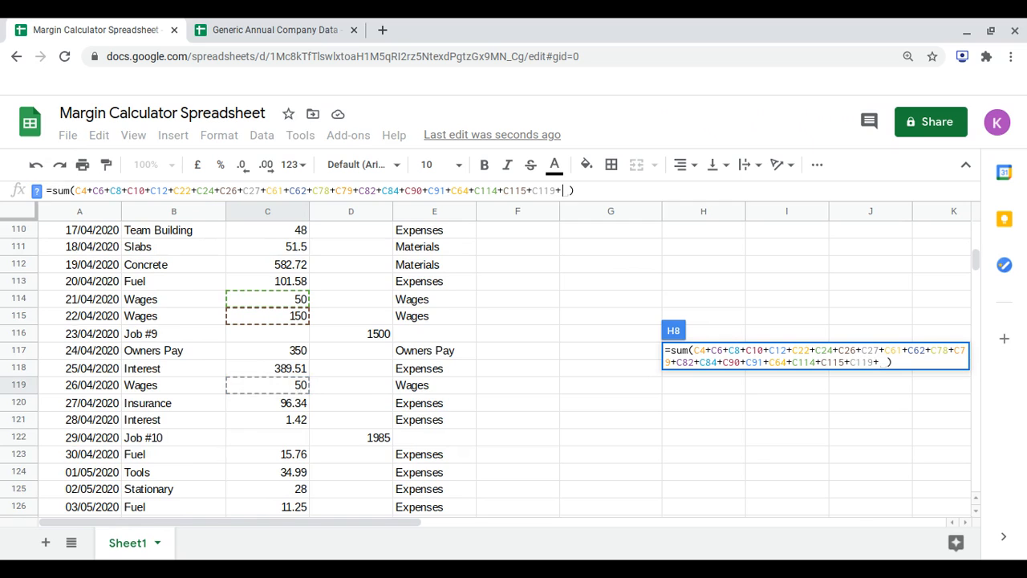
pyautogui.scroll(-8, 296, 391)
pyautogui.scroll(-8, 236, 369)
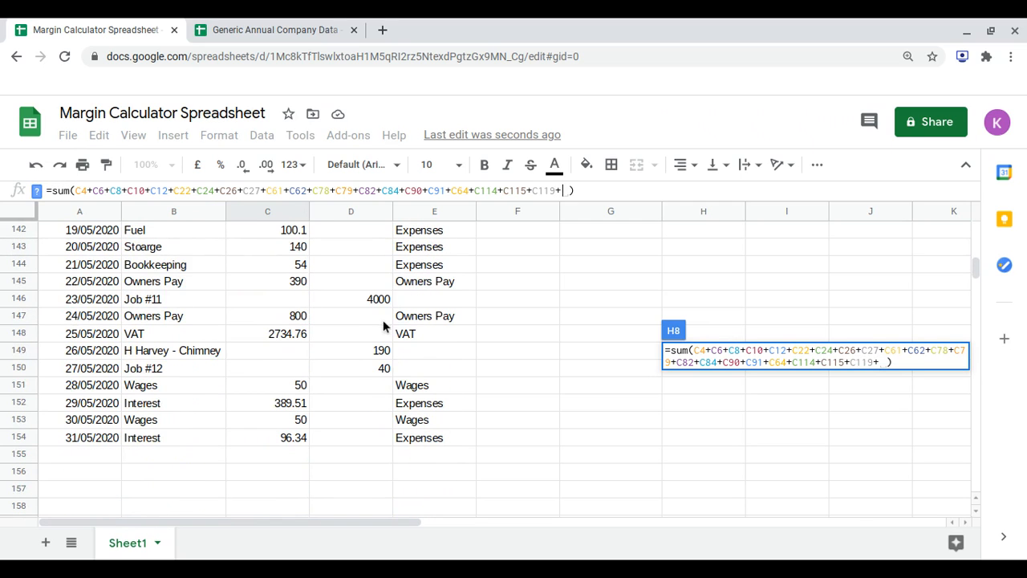
pyautogui.click(300, 386)
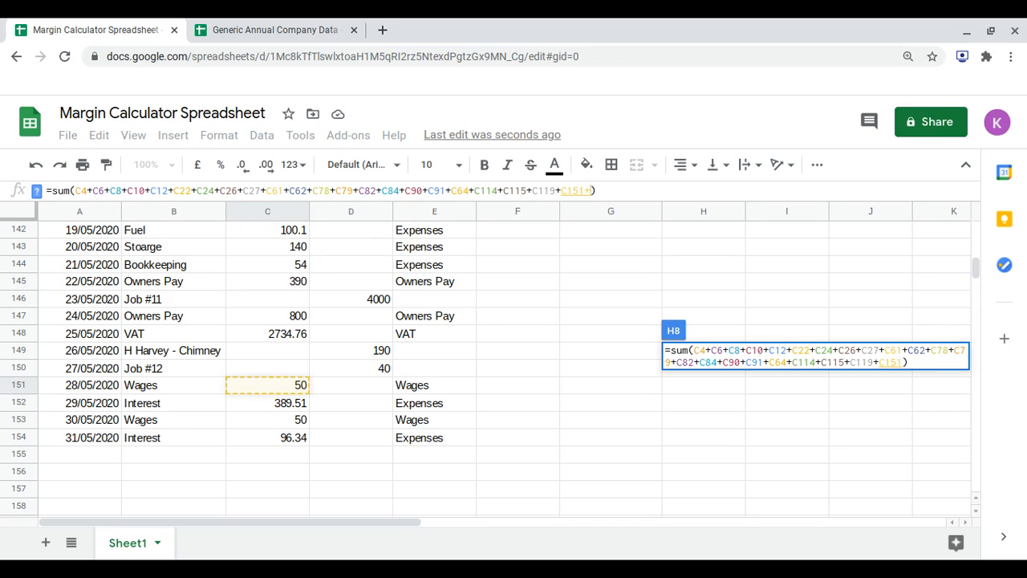
pyautogui.write('+')
pyautogui.click(270, 420)
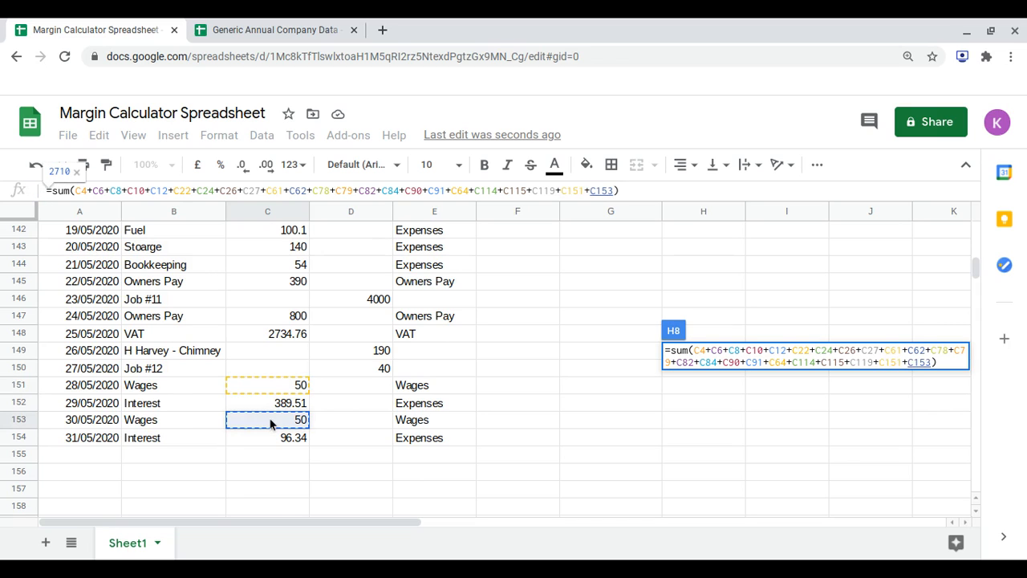
pyautogui.press('Return')
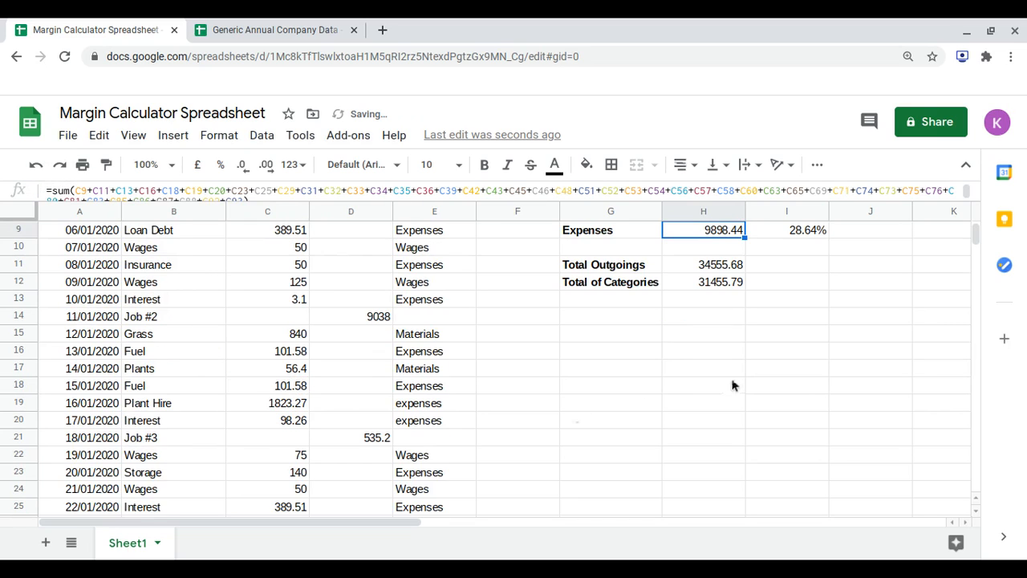
pyautogui.scroll(3, 733, 385)
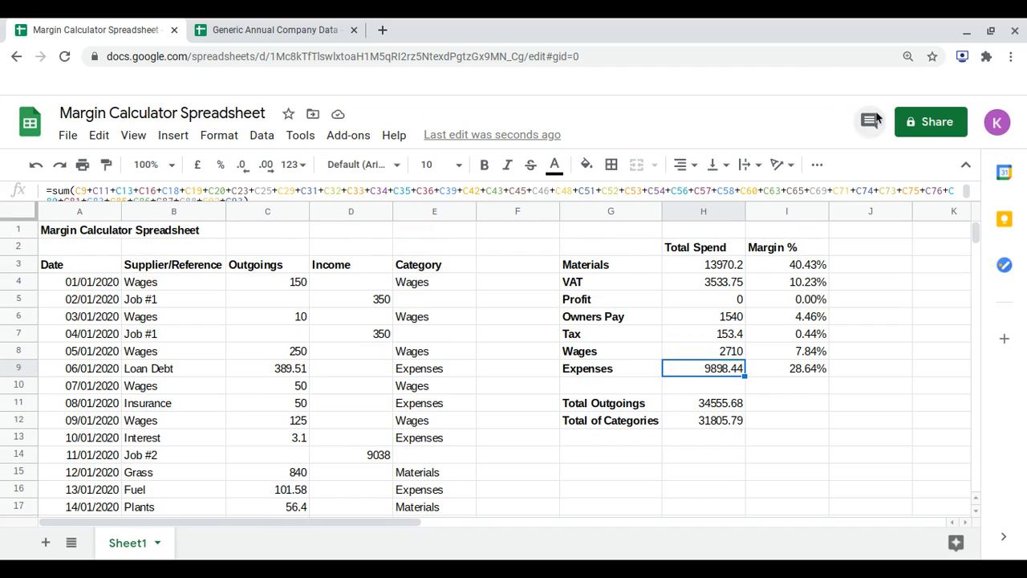
# Extend the Expenses sum in H9 with the 02/04/2020 Tools and 04/04/2020 Repairs amounts in C95 and C97.
pyautogui.click(814, 190)
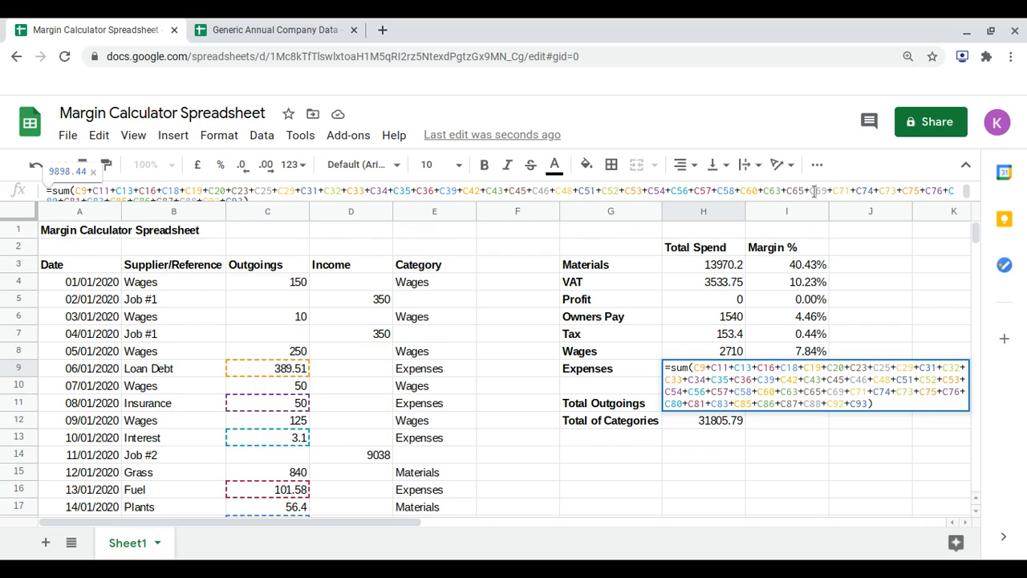
pyautogui.click(243, 197)
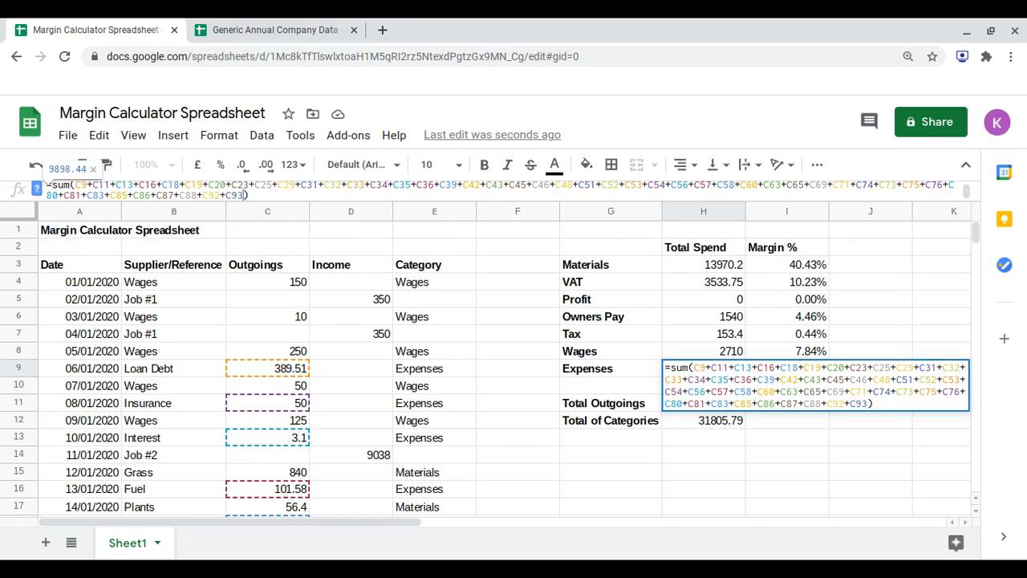
pyautogui.write('+')
pyautogui.scroll(-10, 284, 367)
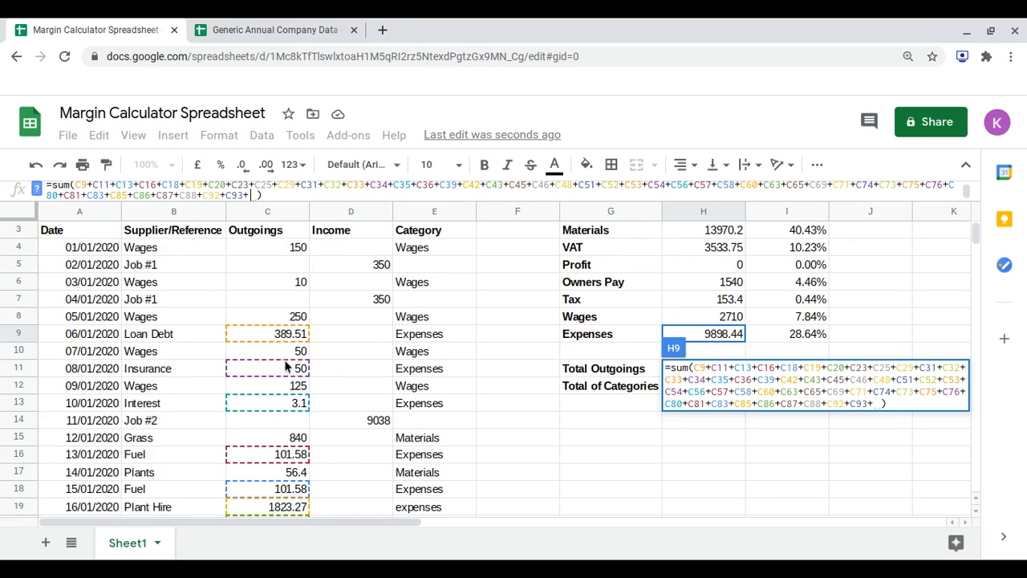
pyautogui.scroll(-20, 285, 367)
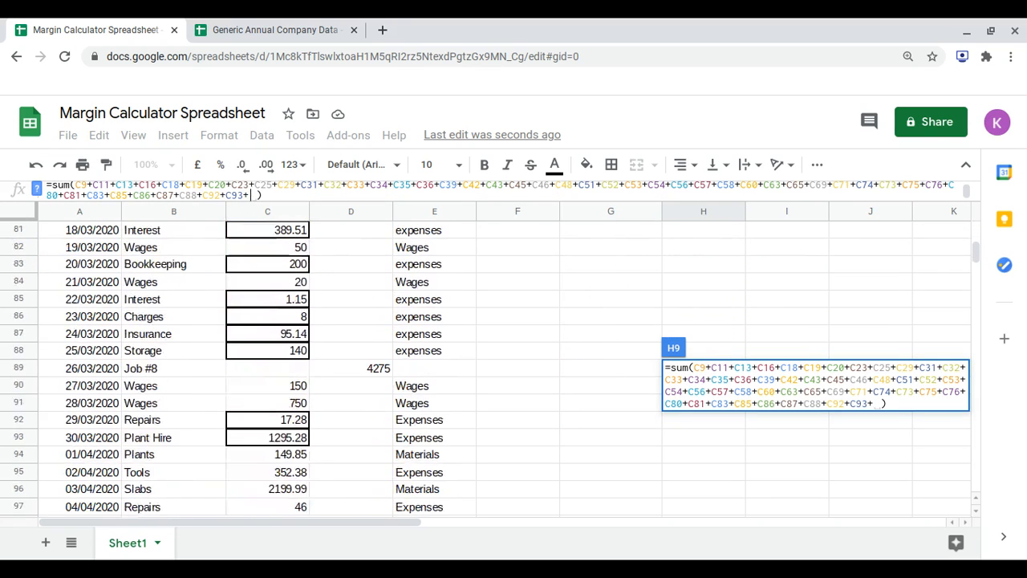
pyautogui.scroll(-4, 285, 367)
pyautogui.scroll(6, 284, 367)
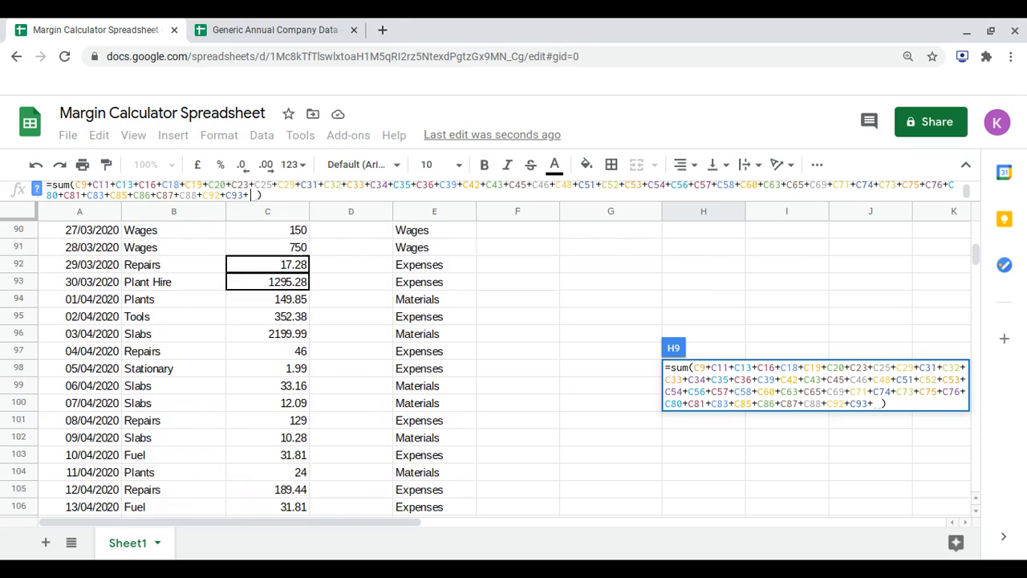
pyautogui.click(295, 319)
pyautogui.write('+')
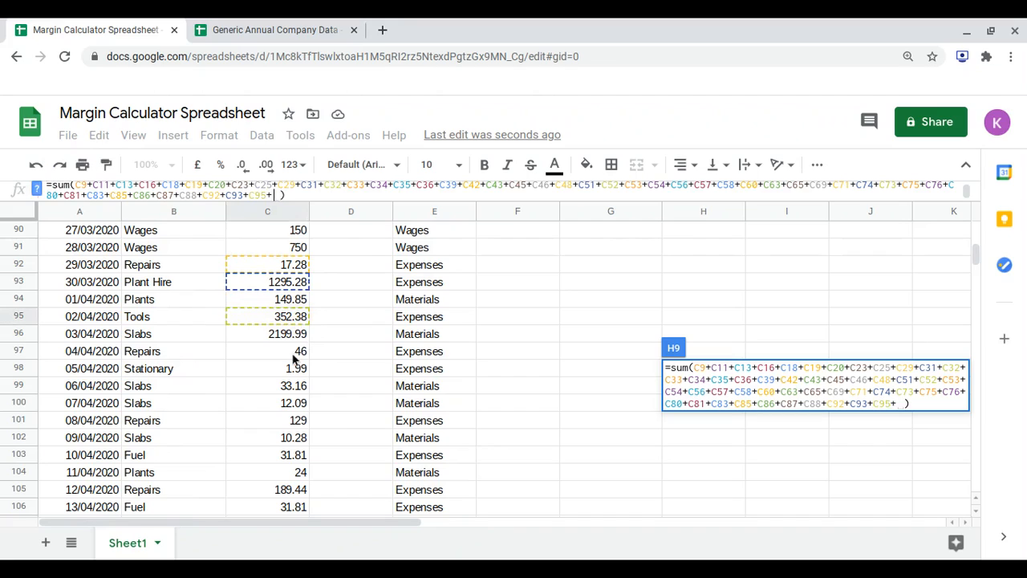
pyautogui.click(293, 354)
pyautogui.write('+')
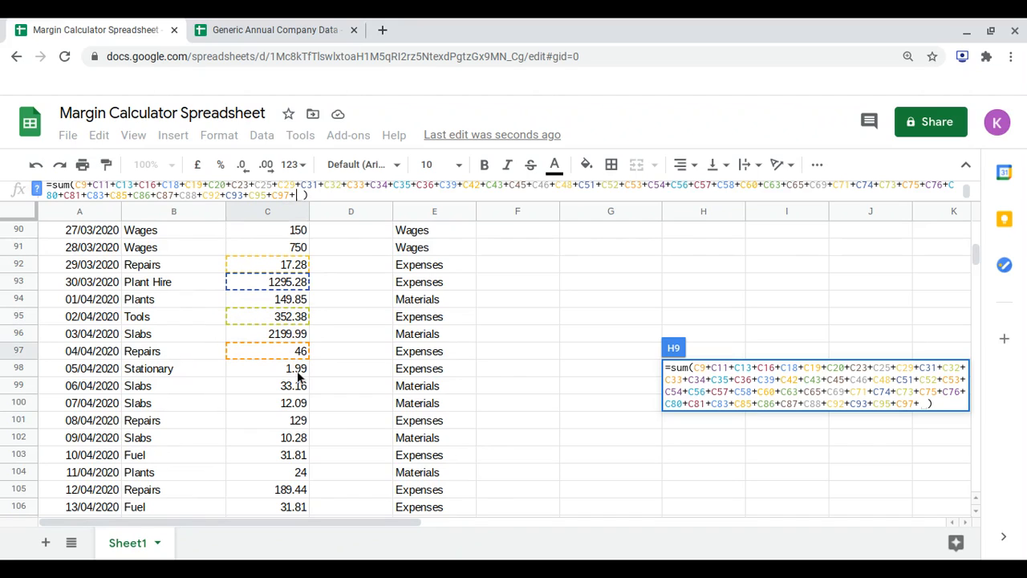
# Add the April Stationary, Repairs and Fuel expenses in C98, C101 and C103 to the H9 sum.
pyautogui.click(297, 371)
pyautogui.write('+')
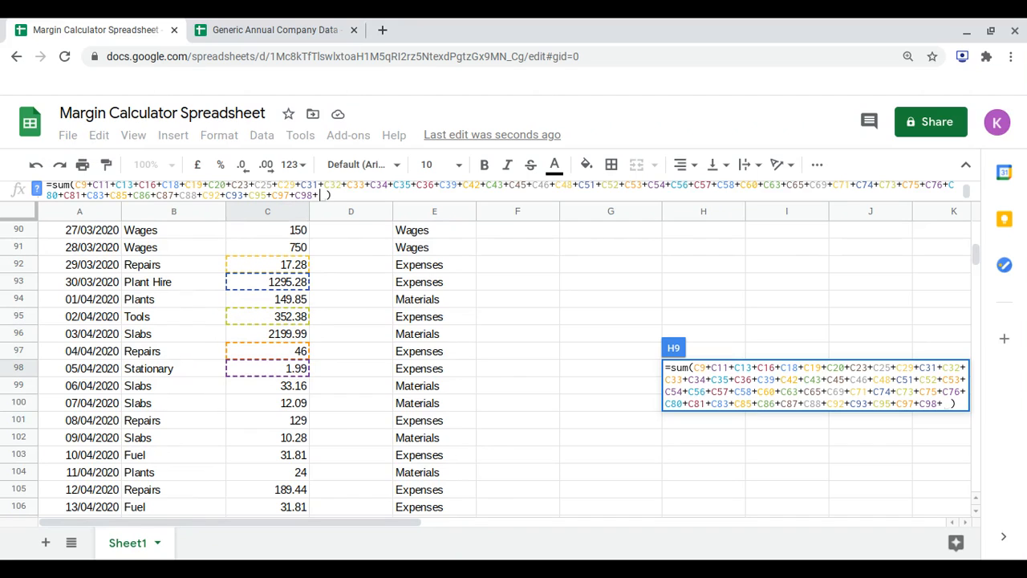
pyautogui.click(293, 420)
pyautogui.write('+')
pyautogui.scroll(-2, 294, 422)
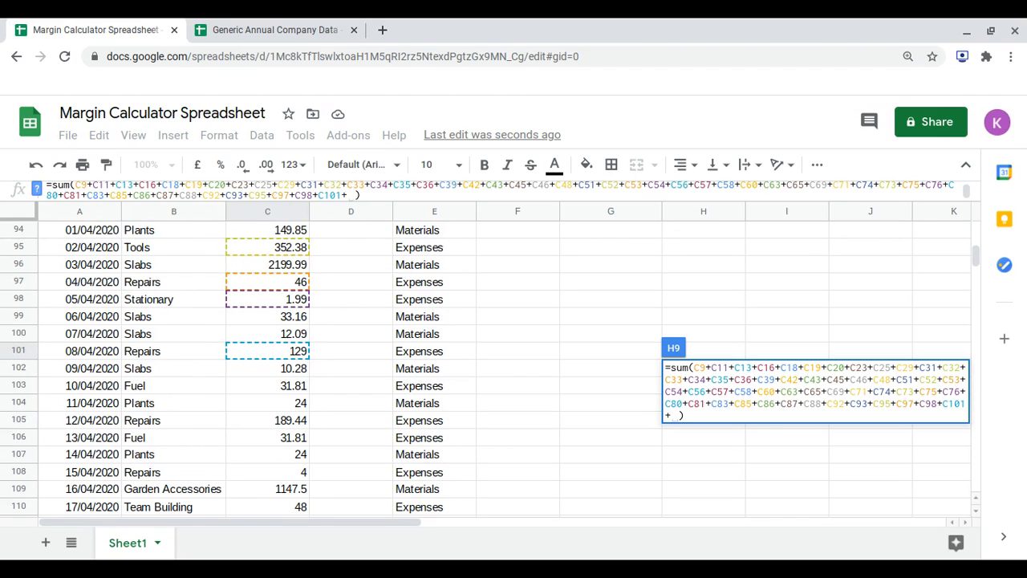
pyautogui.click(297, 389)
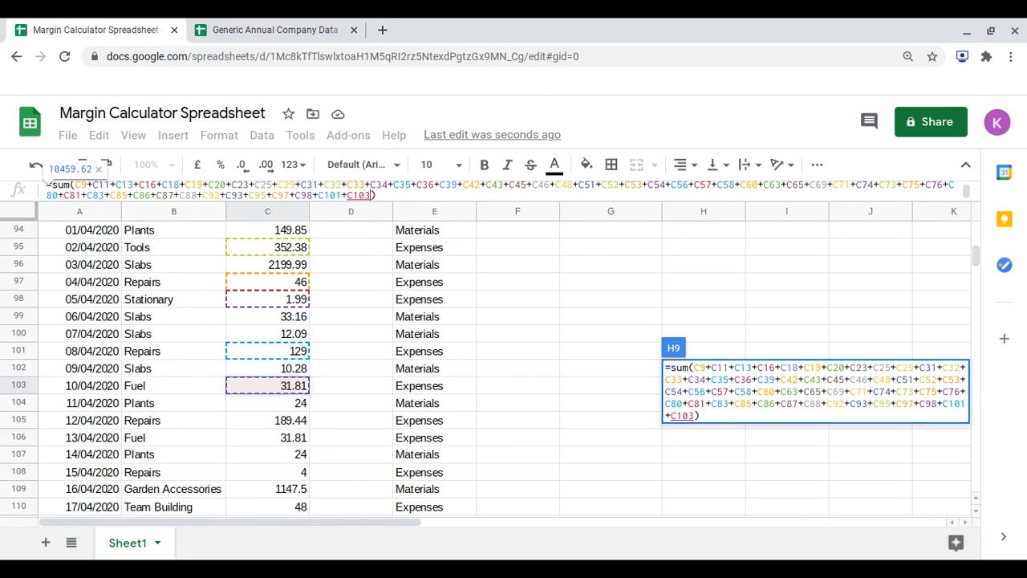
pyautogui.write('+')
# Add the 12/04/2020, 13/04/2020 and 15/04/2020 expenses in C105, C106 and C108 to the H9 sum.
pyautogui.click(291, 422)
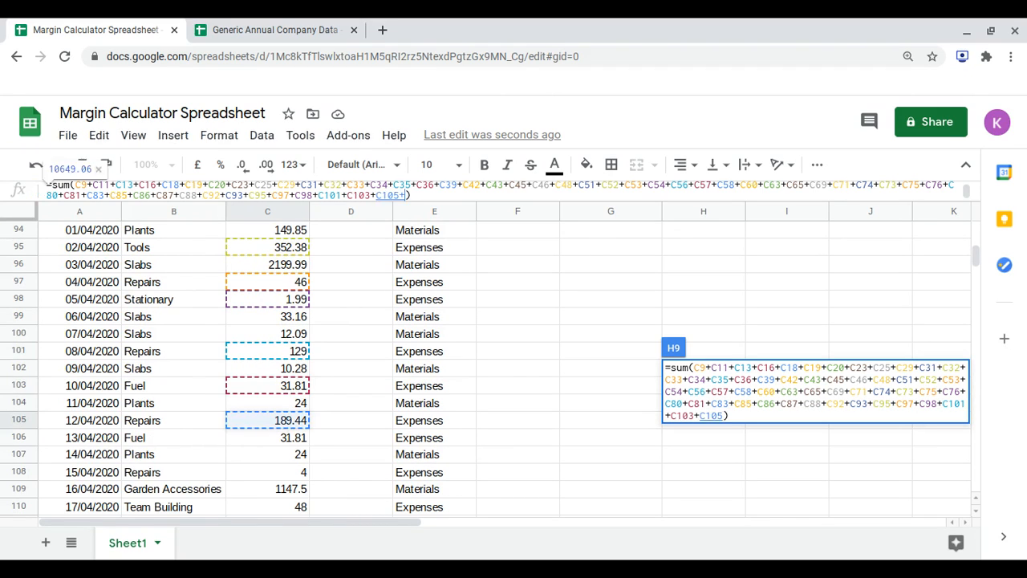
pyautogui.write('+')
pyautogui.click(285, 440)
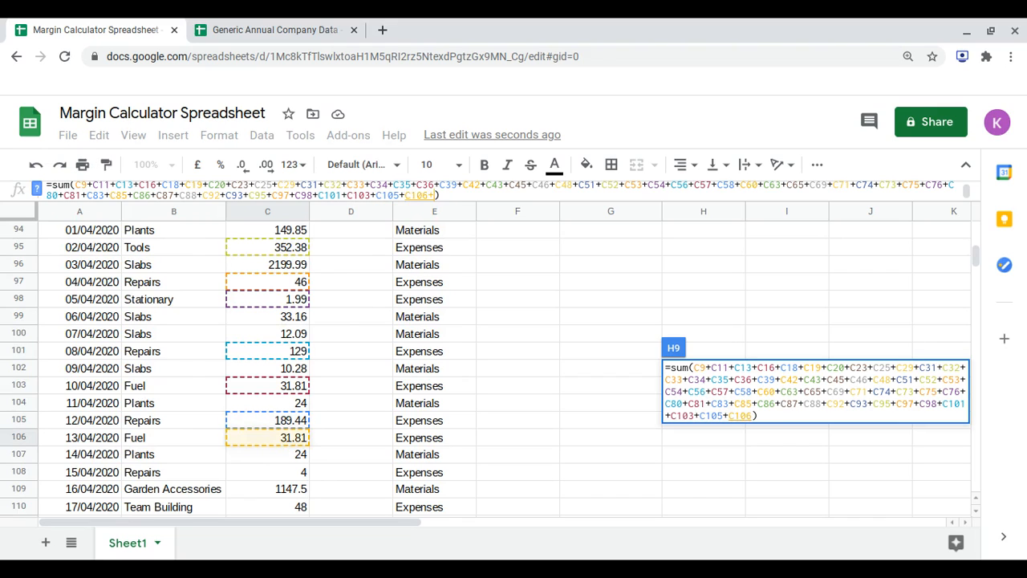
pyautogui.write('+')
pyautogui.scroll(-3, 286, 440)
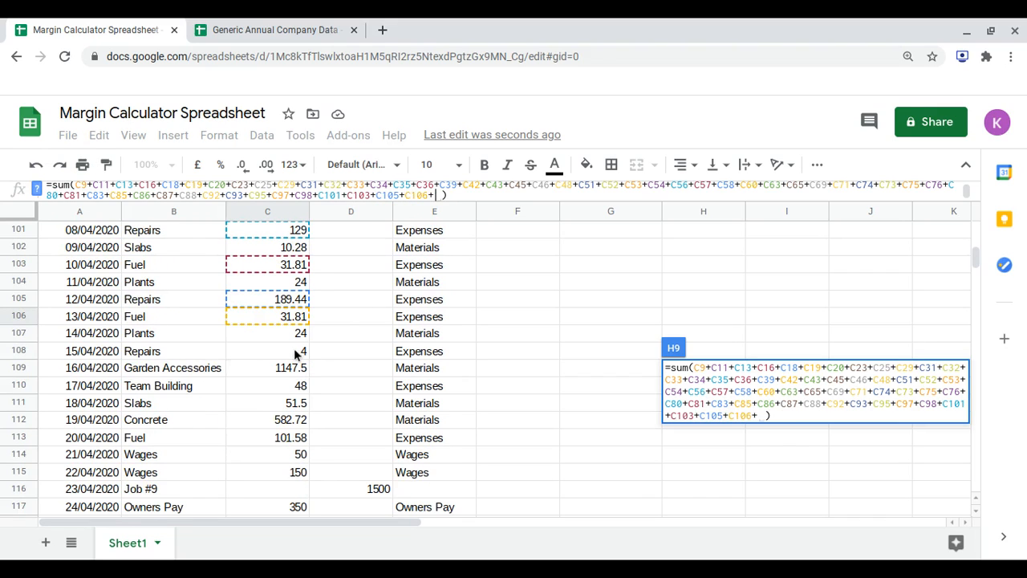
pyautogui.click(297, 355)
pyautogui.write('+')
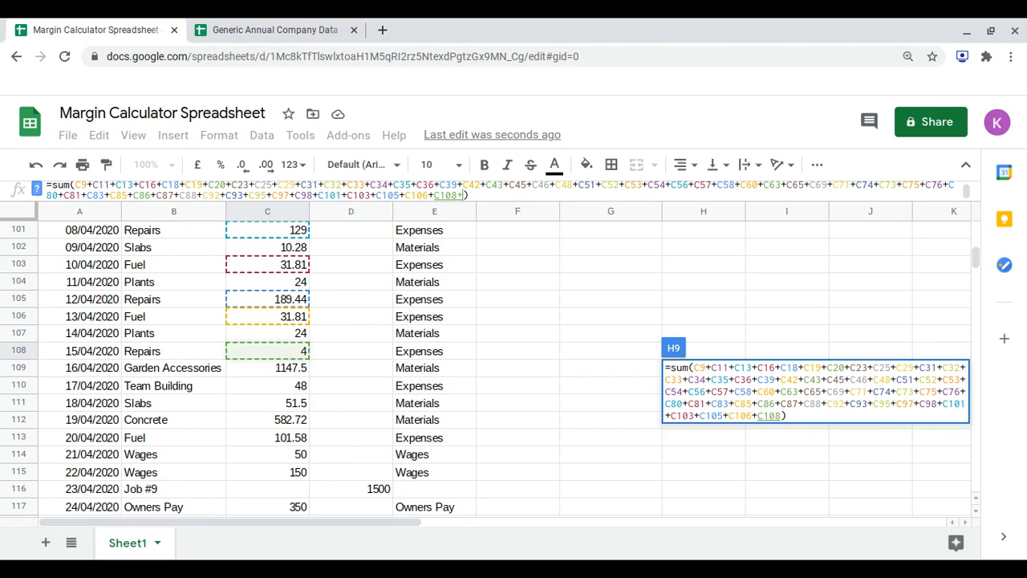
# Add the Team Building, Fuel and Interest expenses in C110, C113 and C118 to the H9 sum.
pyautogui.click(300, 391)
pyautogui.write('+')
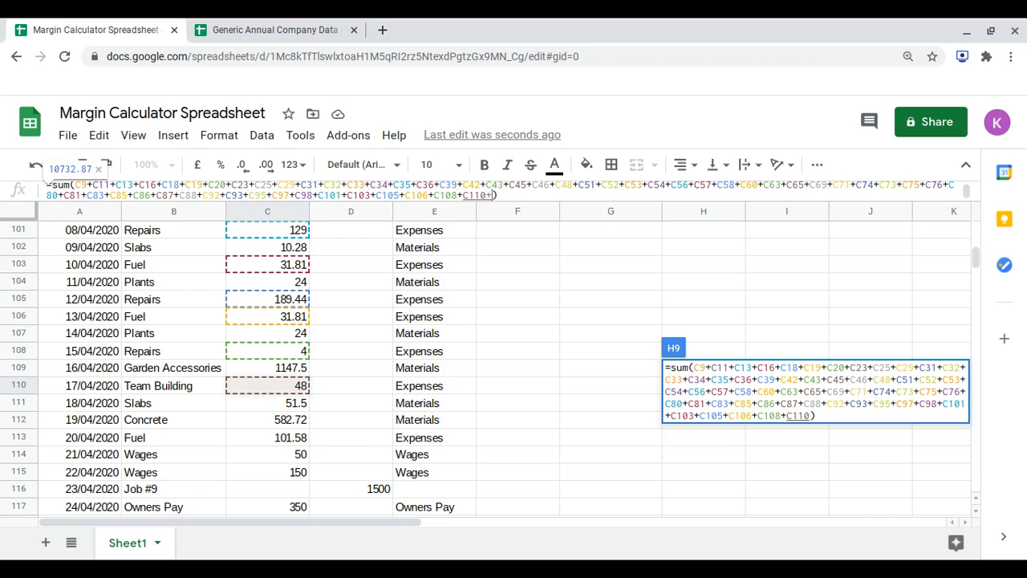
pyautogui.click(279, 437)
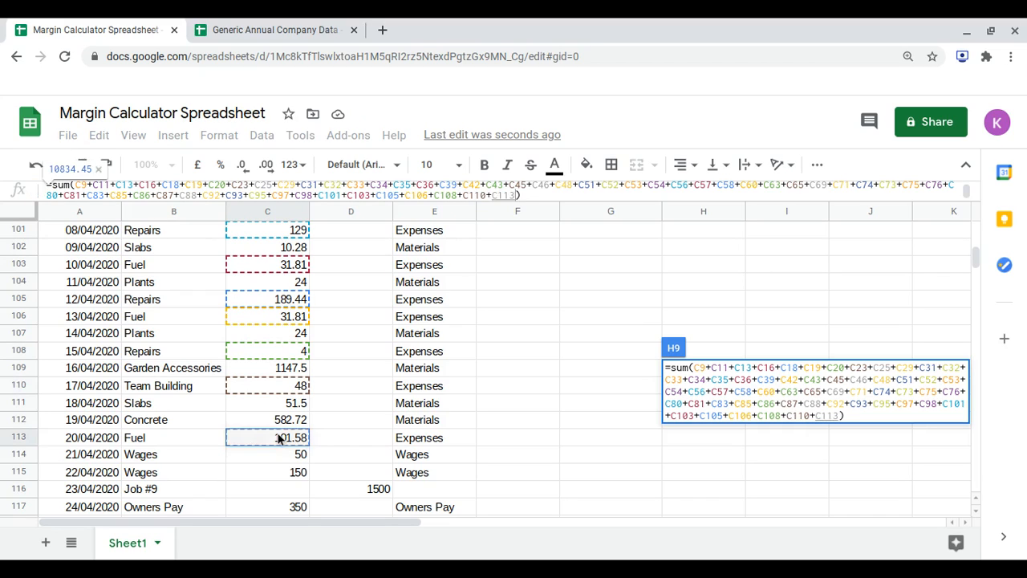
pyautogui.write('+')
pyautogui.scroll(-3, 279, 437)
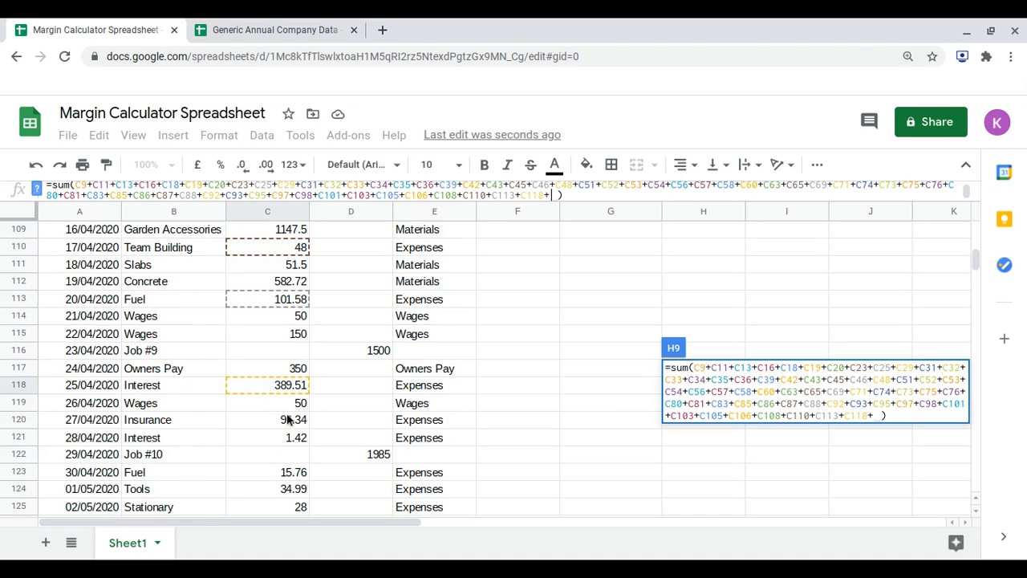
# Add the late April Insurance, Interest and Fuel expenses in C120, C121 and C123 to the H9 sum.
pyautogui.click(287, 419)
pyautogui.write('+')
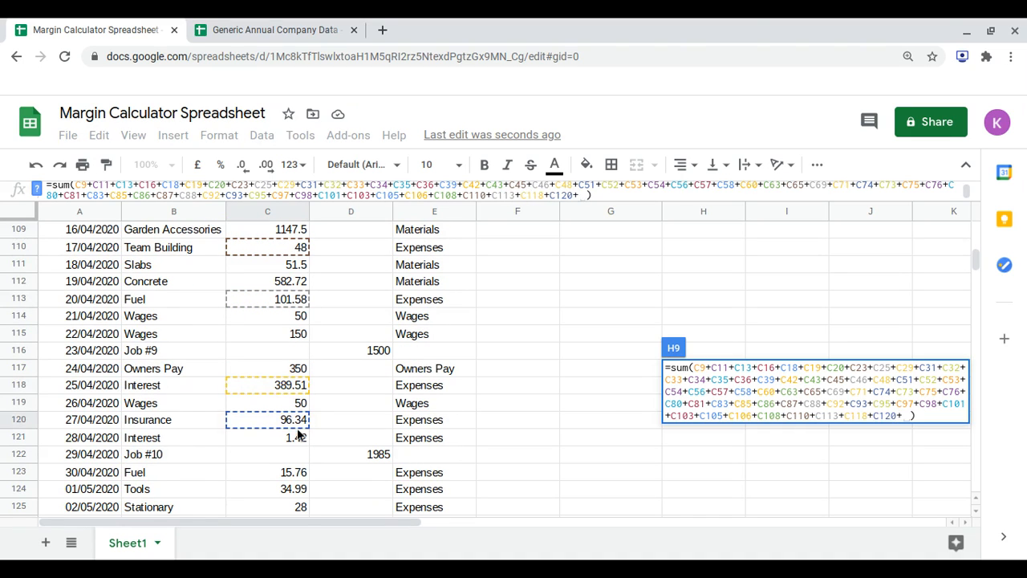
pyautogui.click(293, 439)
pyautogui.write('+')
pyautogui.scroll(-3, 294, 441)
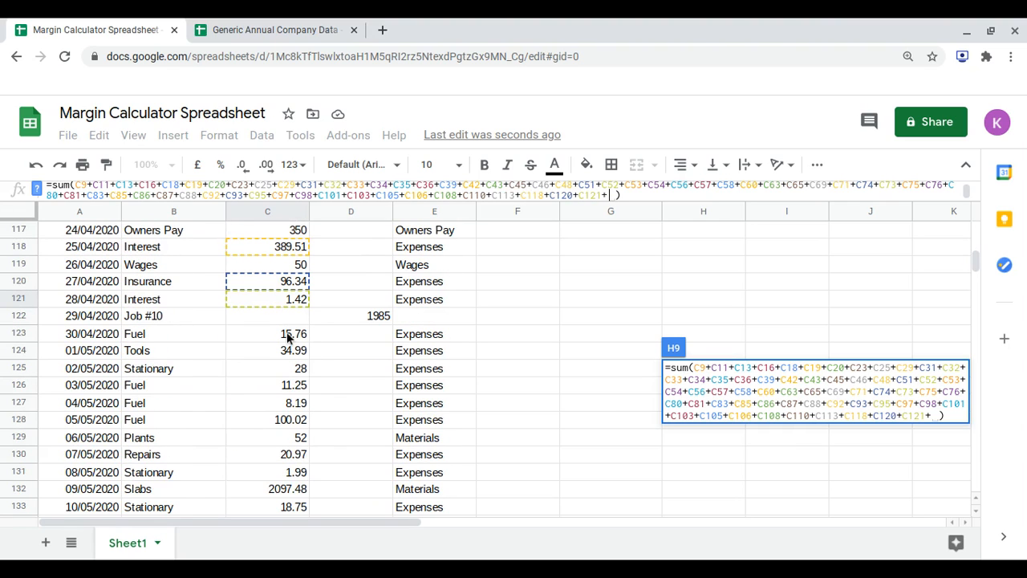
pyautogui.click(287, 338)
pyautogui.write('+')
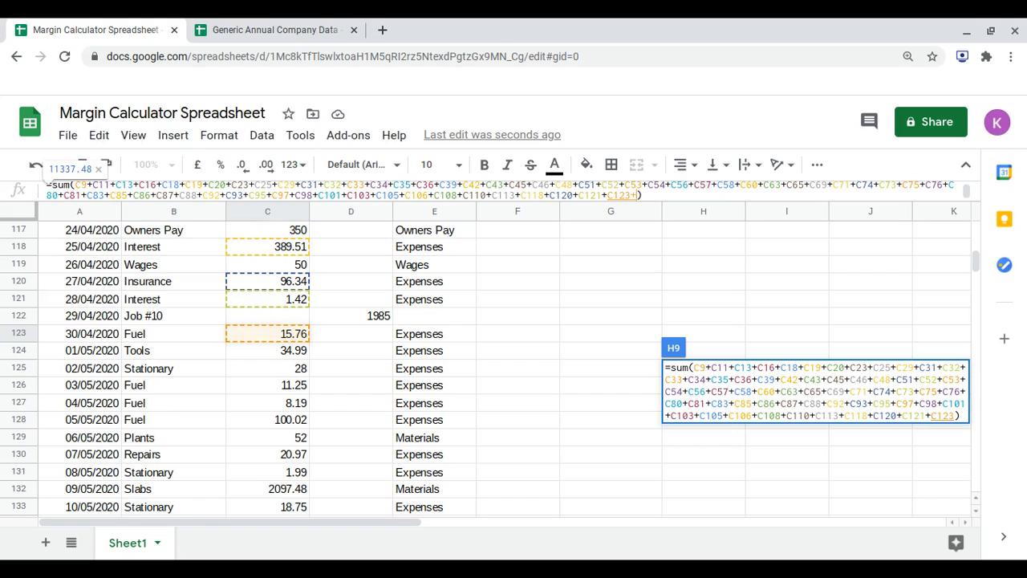
# Add the 01/05/2020 to 03/05/2020 expenses in C124, C125 and C126 to the H9 sum.
pyautogui.click(282, 355)
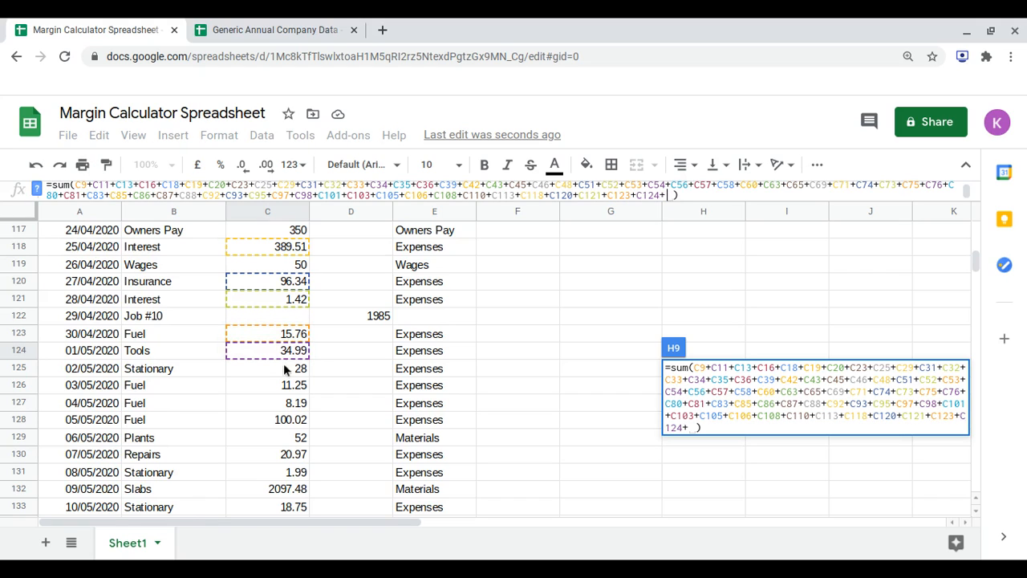
pyautogui.write('+')
pyautogui.click(286, 374)
pyautogui.write('+')
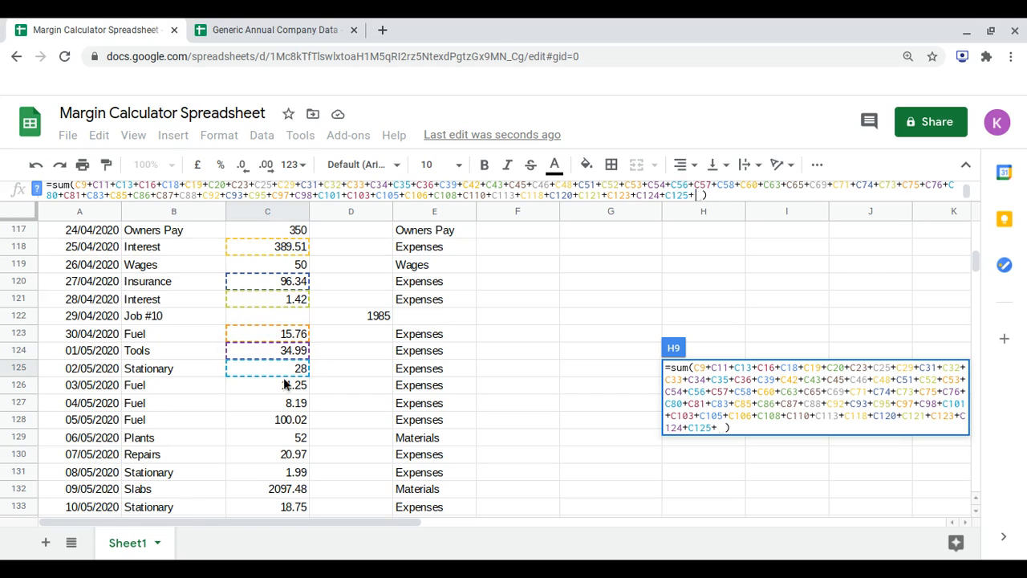
pyautogui.click(281, 388)
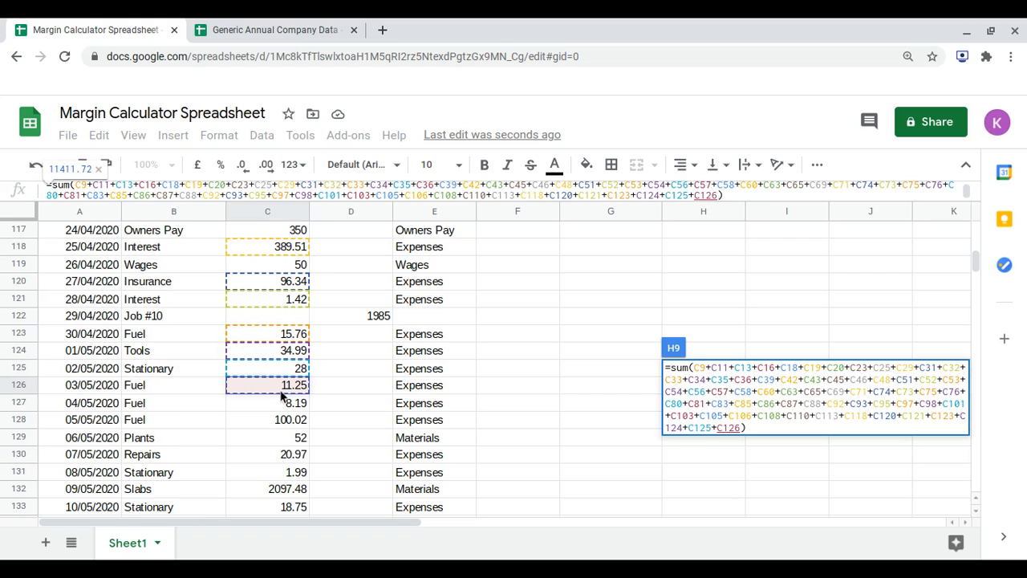
pyautogui.write('+')
# Add the May Fuel expenses in C127 and C128 and the Repairs expense in C130 to the H9 sum.
pyautogui.click(293, 407)
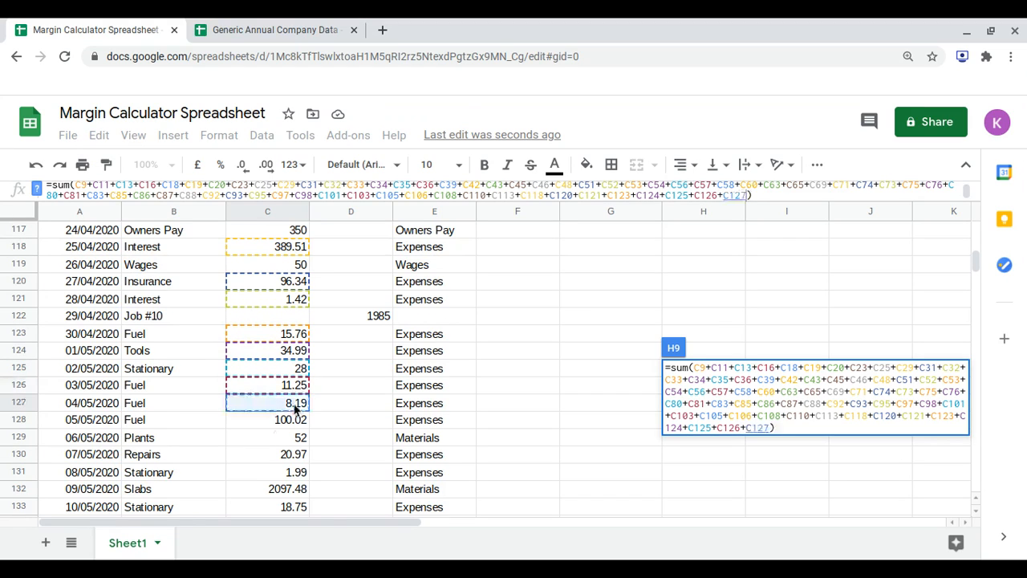
pyautogui.write('+')
pyautogui.click(287, 420)
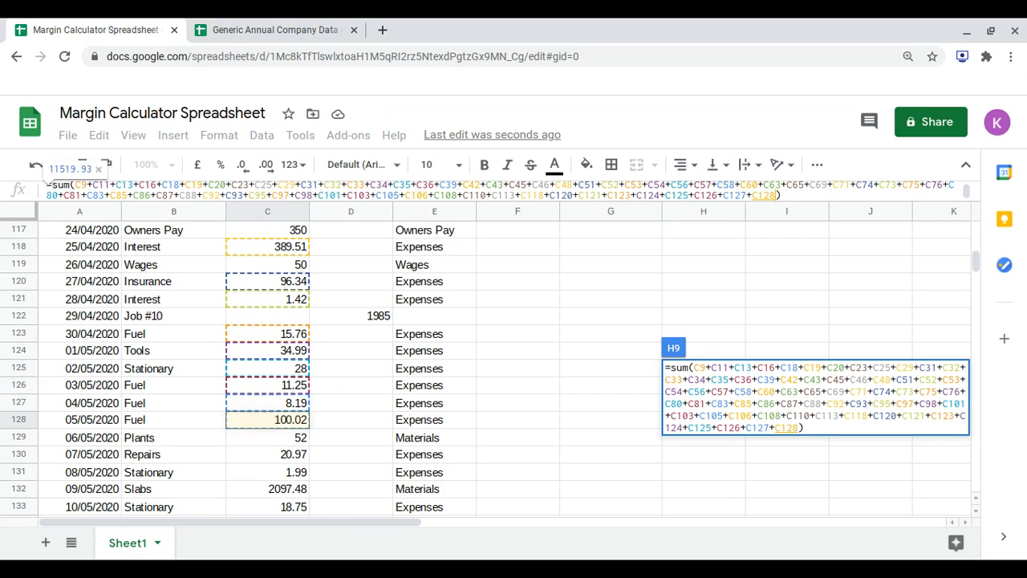
pyautogui.write('+')
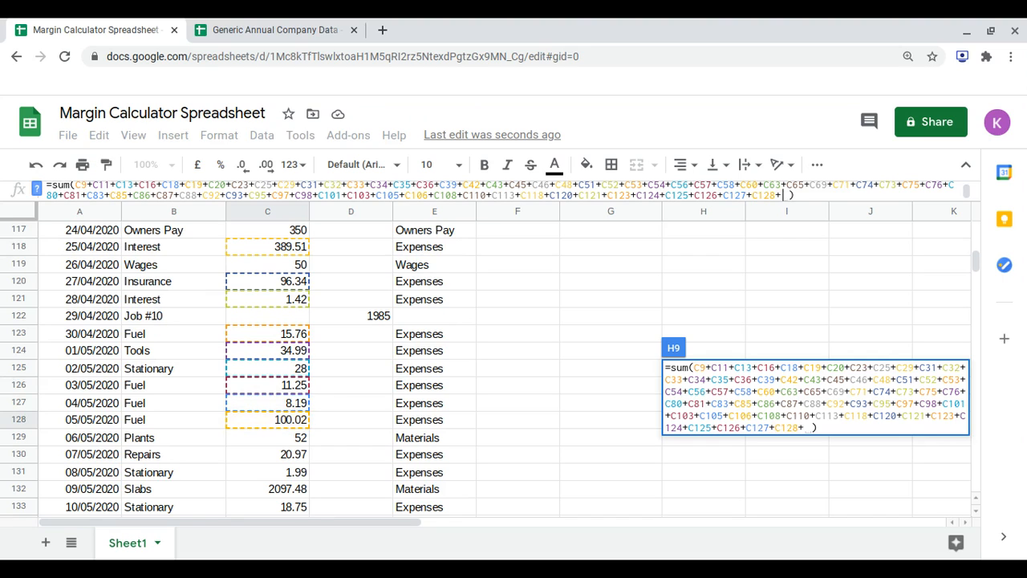
pyautogui.scroll(-2, 481, 361)
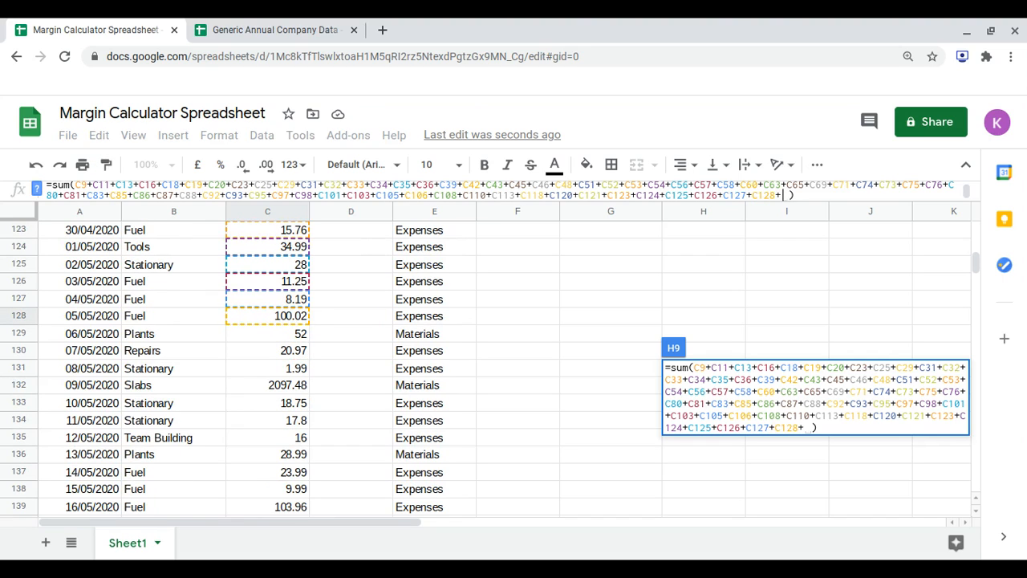
pyautogui.click(292, 353)
pyautogui.write('+')
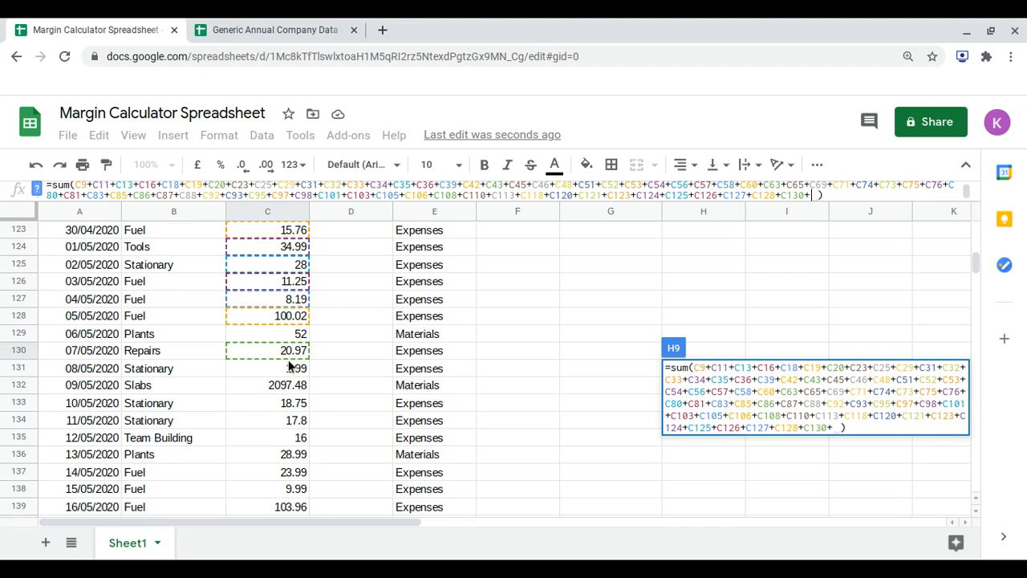
# Add the May Stationary expenses in C131, C133 and C134 to the H9 sum.
pyautogui.click(289, 369)
pyautogui.write('+')
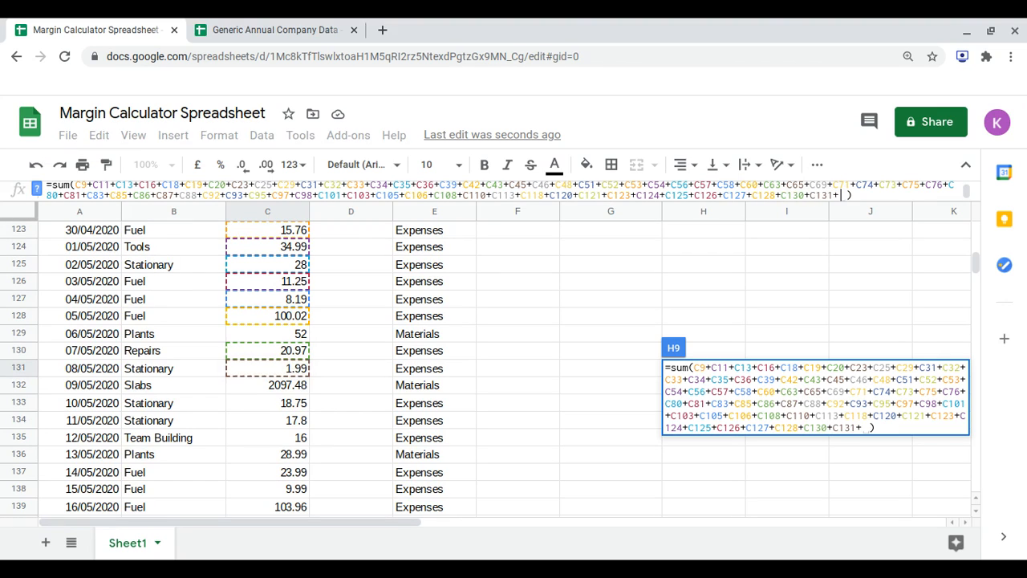
pyautogui.click(286, 406)
pyautogui.write('+')
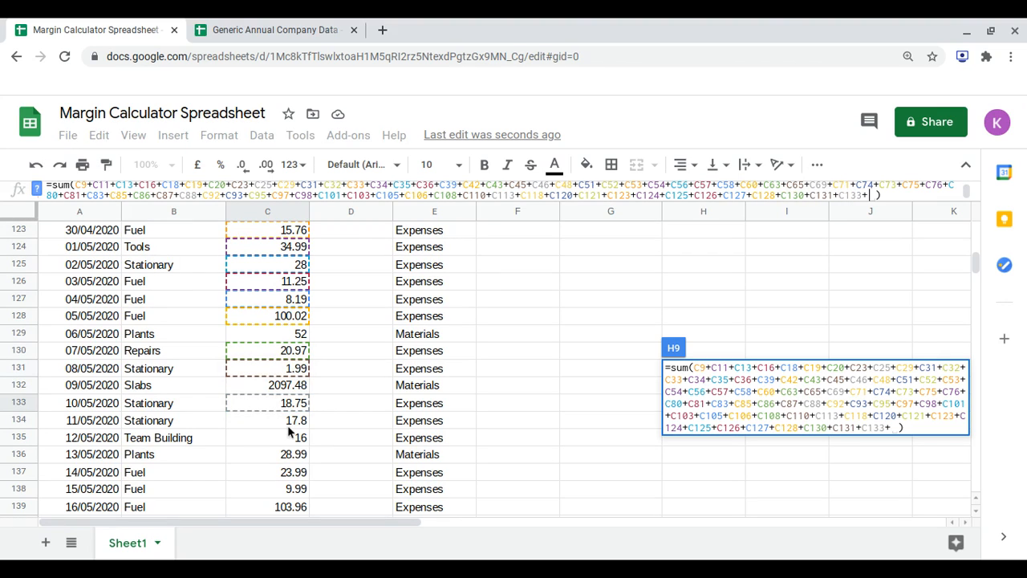
pyautogui.click(286, 425)
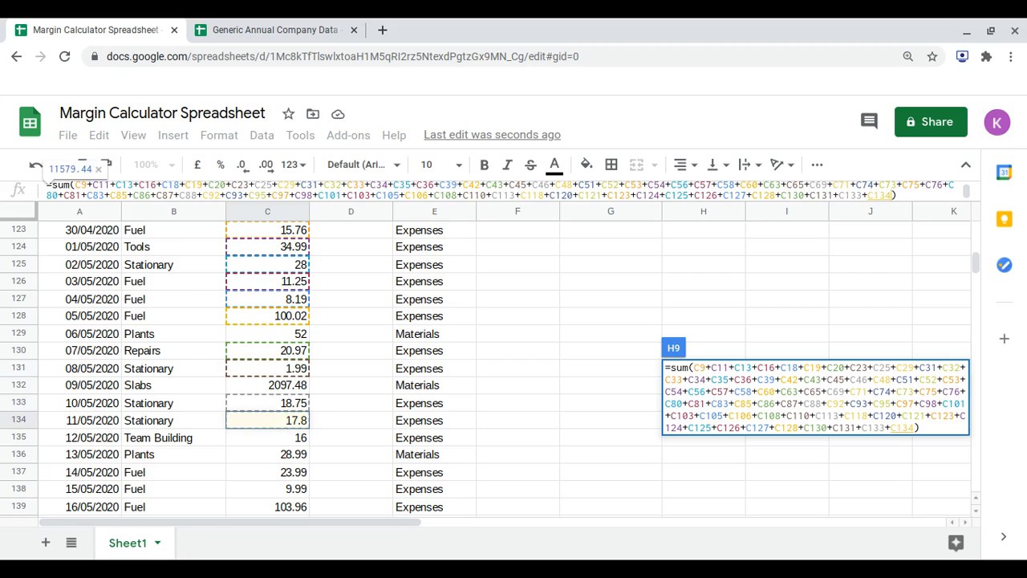
pyautogui.write('+')
# Add the Team Building expense in C135 and the 14/05/2020 Fuel expense in C137 to the H9 sum.
pyautogui.click(286, 438)
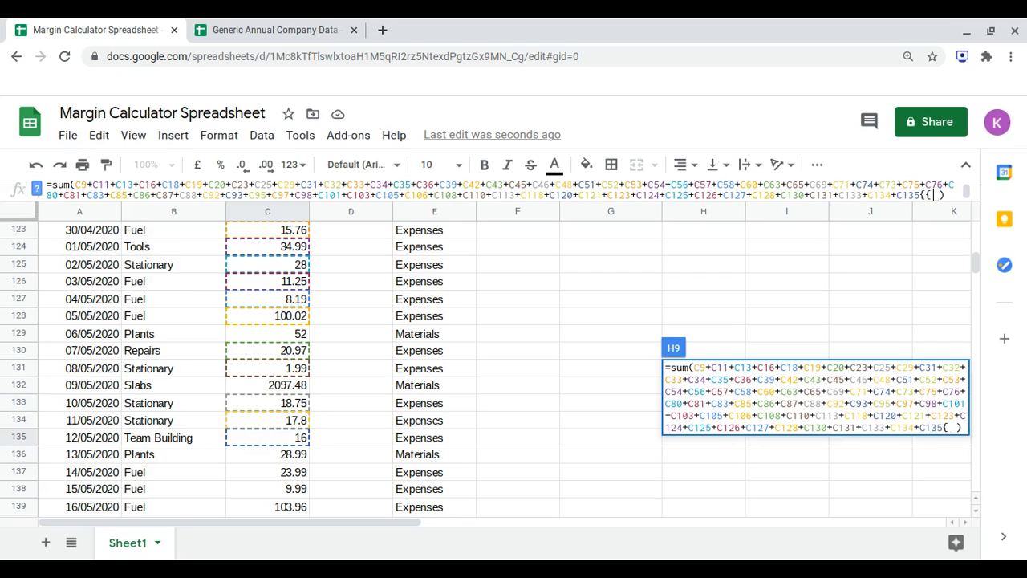
pyautogui.write('+')
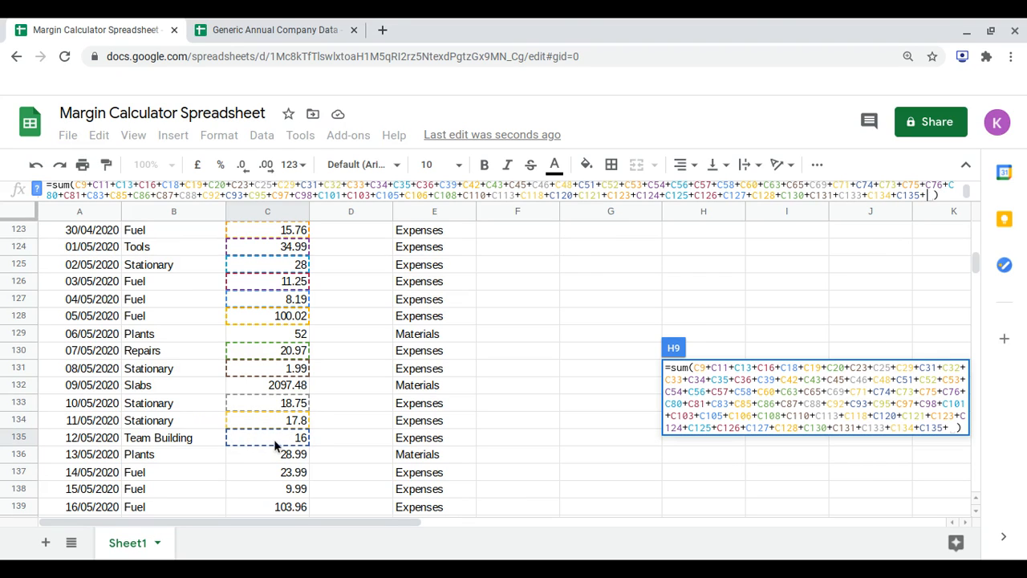
pyautogui.scroll(-2, 277, 446)
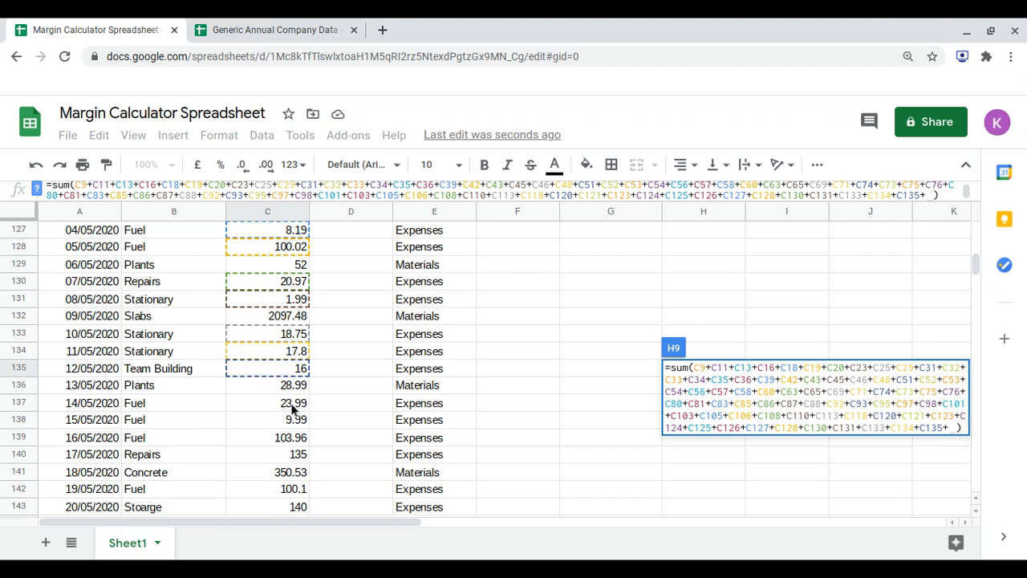
pyautogui.click(293, 405)
pyautogui.write('+')
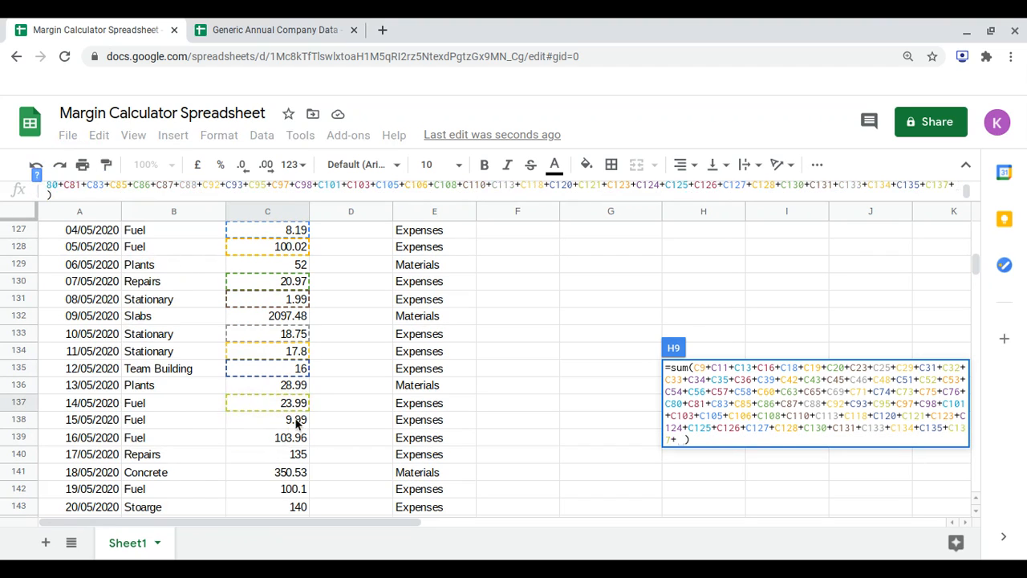
# Add the Fuel expenses in C138 and C139 and the Repairs expense in C140 to the H9 sum.
pyautogui.click(297, 420)
pyautogui.write('+')
pyautogui.click(295, 440)
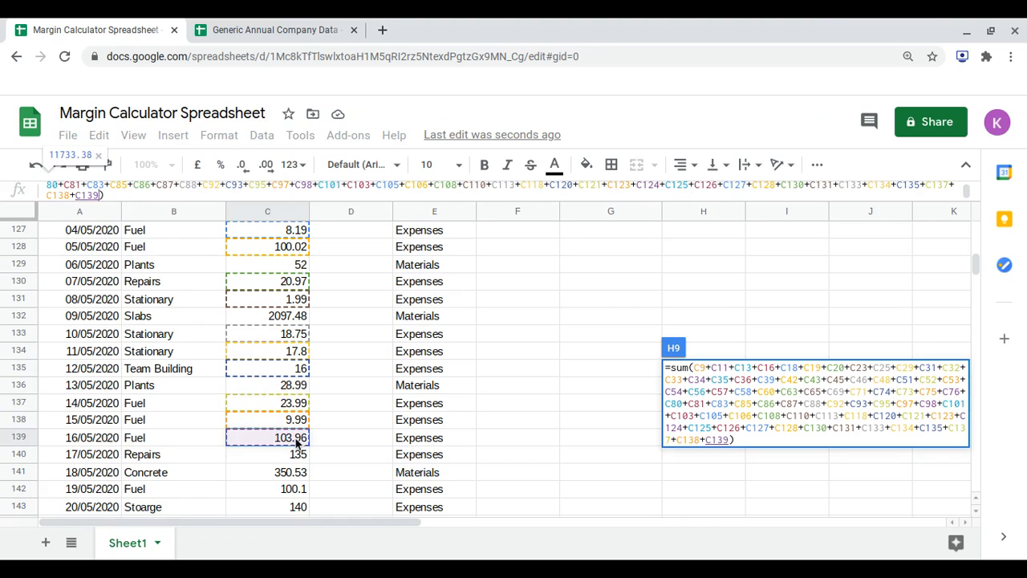
pyautogui.write('+')
pyautogui.click(283, 454)
pyautogui.write('+')
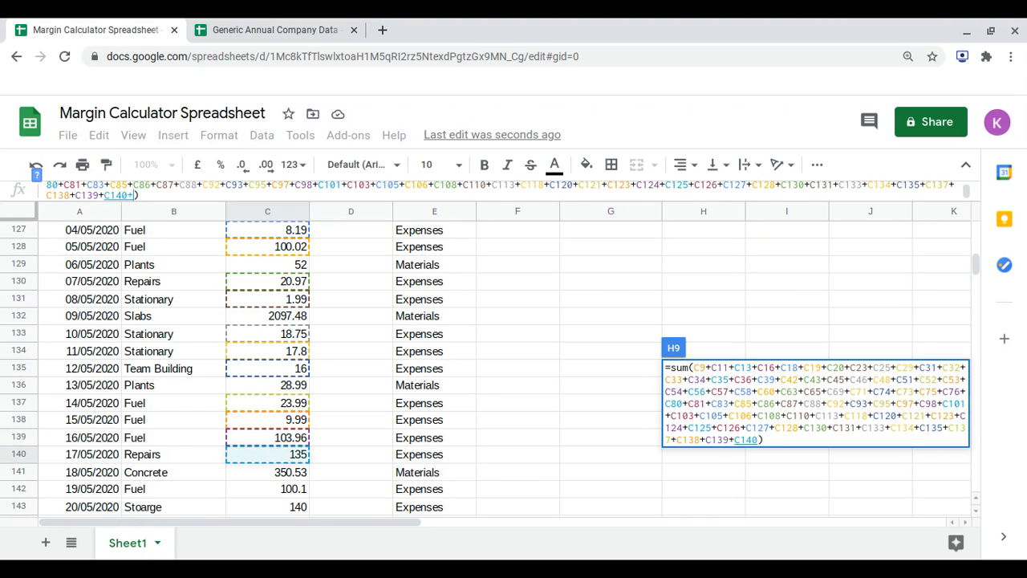
# Add the 19/05/2020 to 21/05/2020 expenses in C142, C143 and C144 to the H9 sum.
pyautogui.scroll(-3, 287, 437)
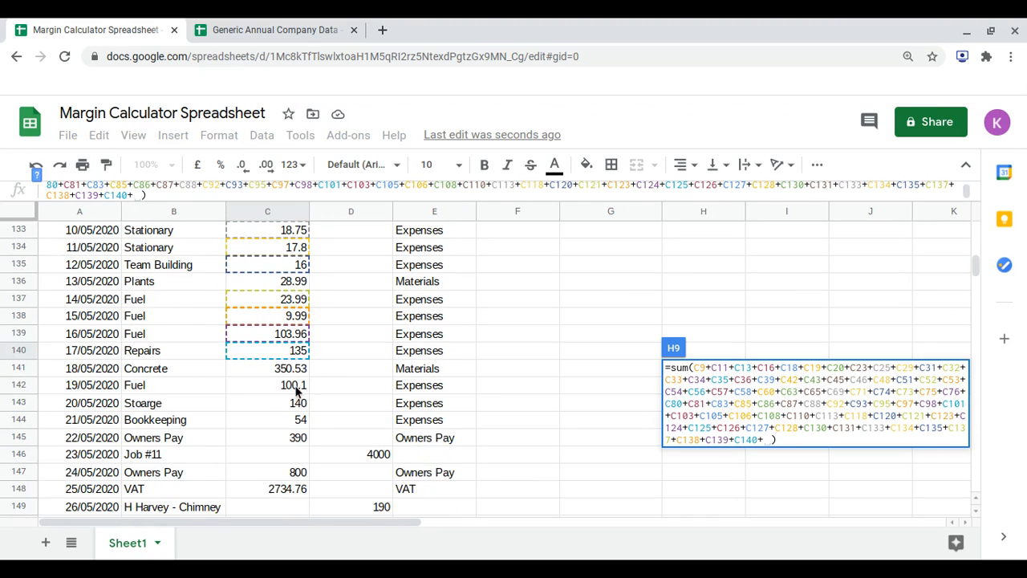
pyautogui.click(296, 387)
pyautogui.write('+')
pyautogui.click(286, 405)
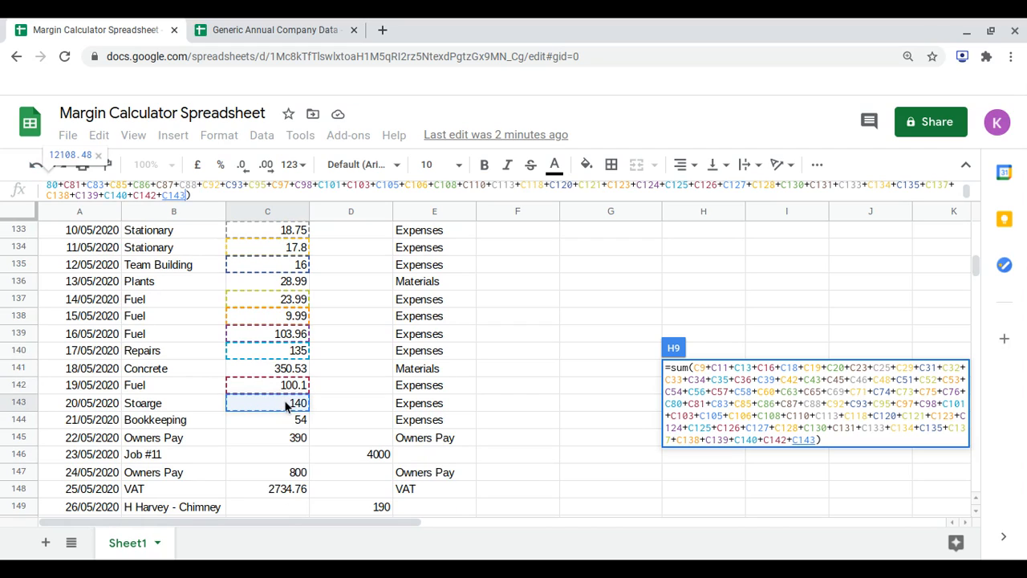
pyautogui.write('+')
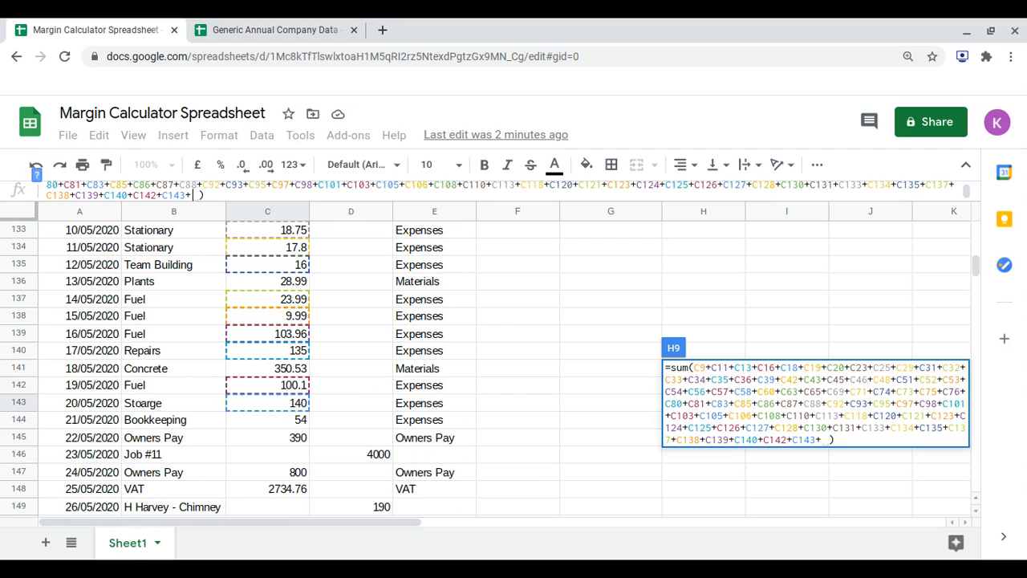
pyautogui.click(292, 426)
pyautogui.write('+')
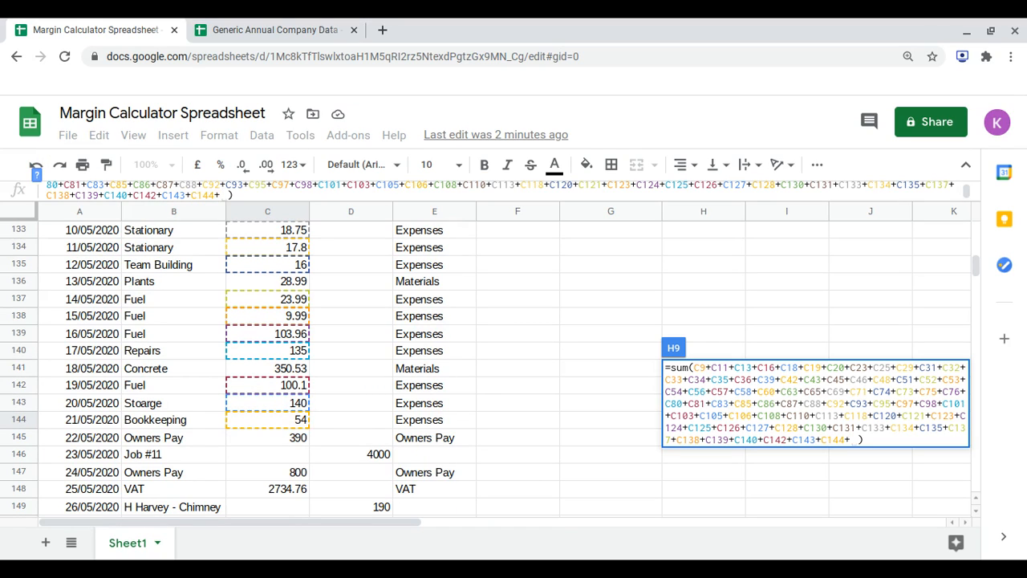
# Add the late May Interest expenses in C152 and C154 to the H9 sum and complete the formula.
pyautogui.scroll(-3, 506, 369)
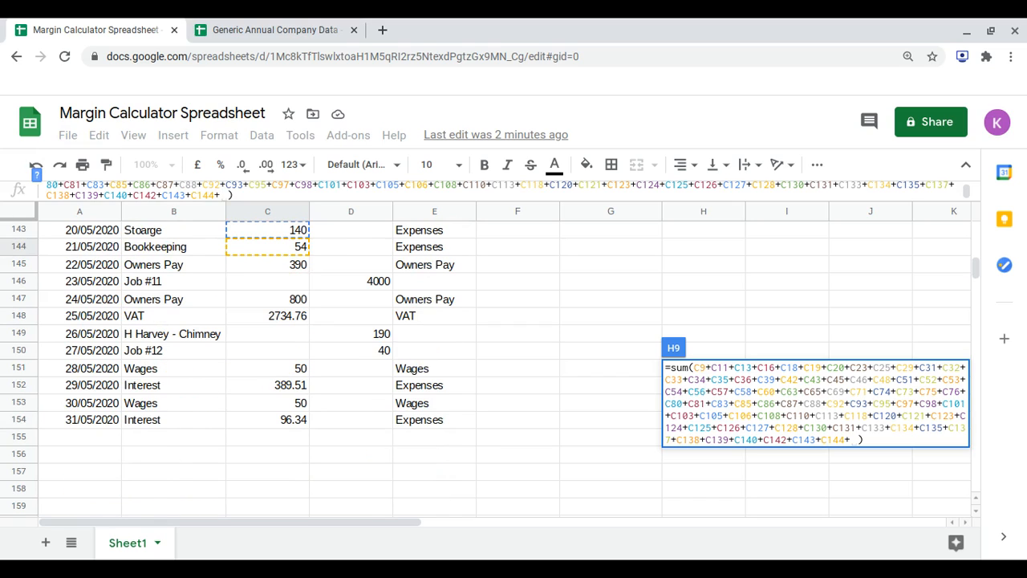
pyautogui.click(300, 389)
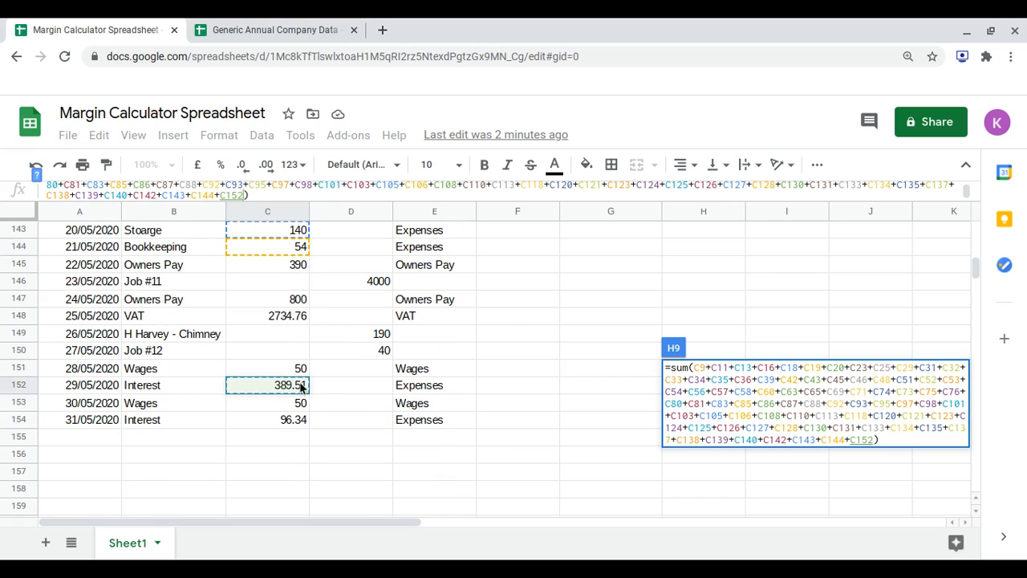
pyautogui.write('+')
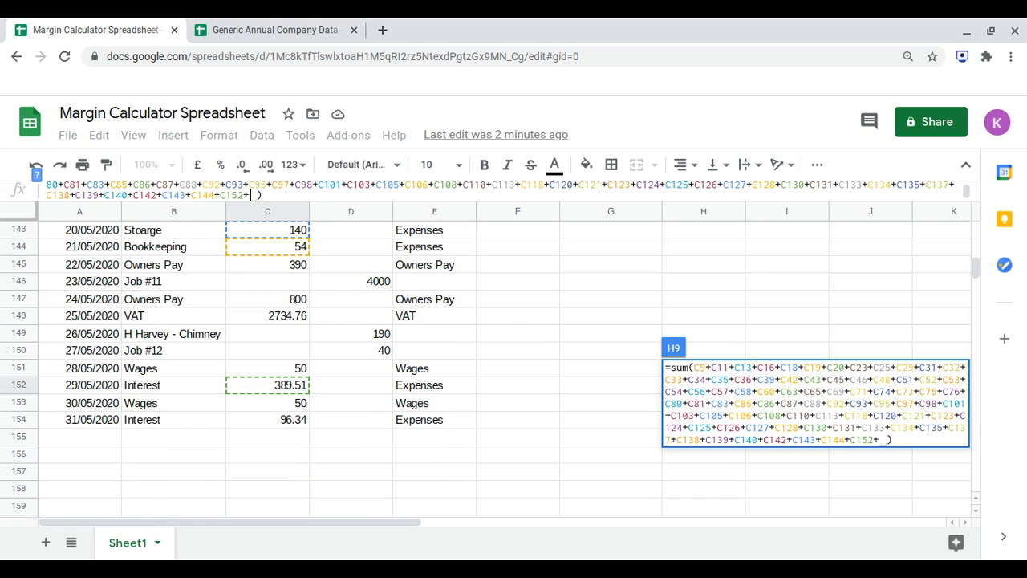
pyautogui.click(285, 423)
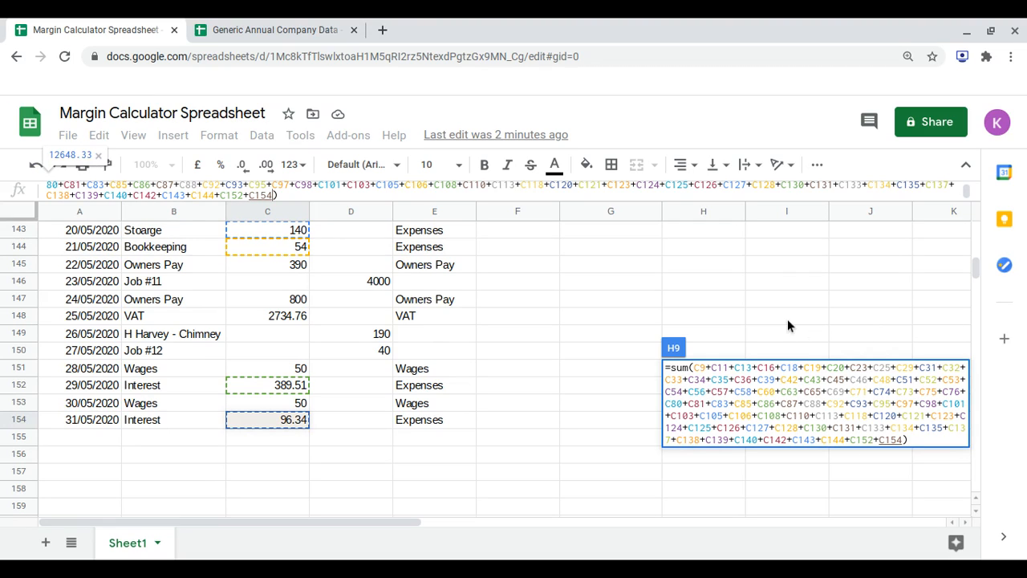
pyautogui.press('Return')
# Compare Total Outgoings with Total of Categories in H11:H12, and check the combined Margin % of all categories in I3:I9.
pyautogui.scroll(2, 688, 447)
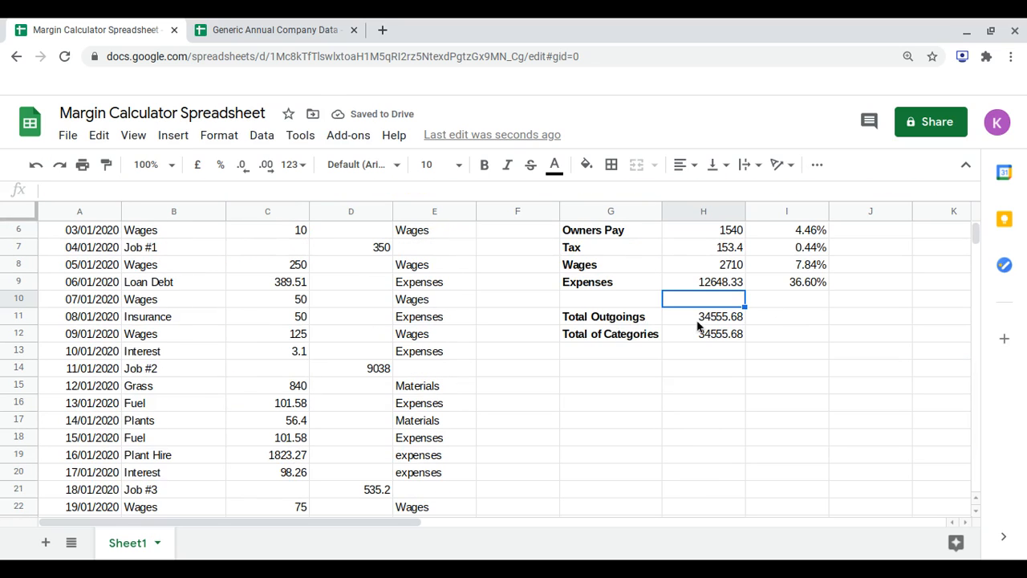
pyautogui.moveTo(701, 319); pyautogui.dragTo(703, 338)
pyautogui.scroll(2, 699, 361)
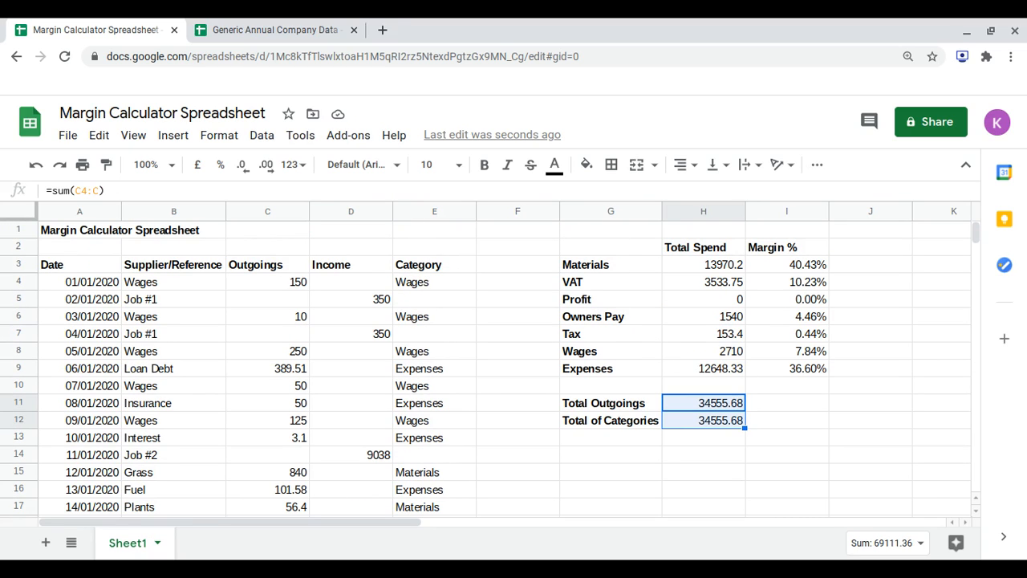
pyautogui.click(816, 389)
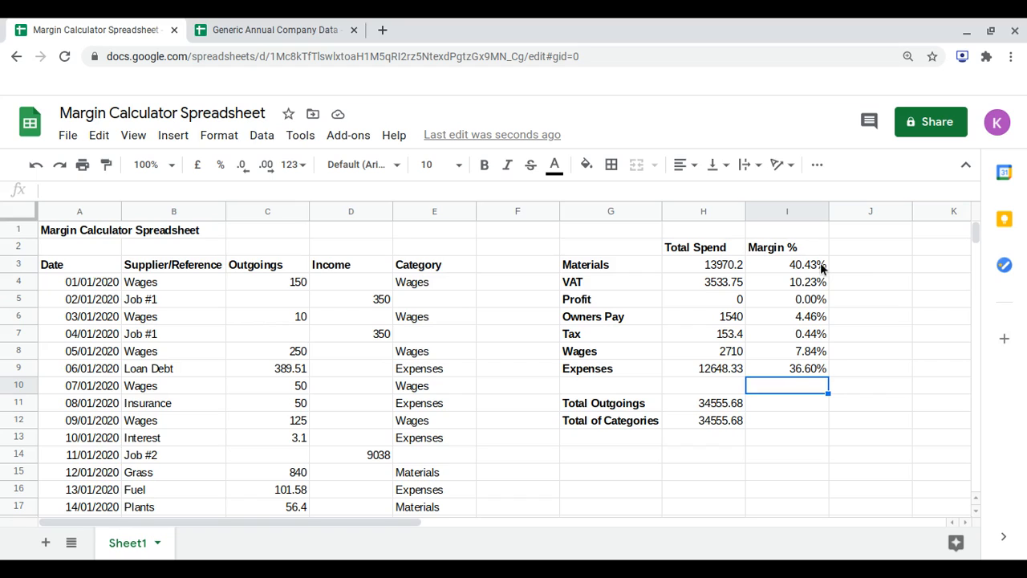
pyautogui.moveTo(820, 268); pyautogui.dragTo(802, 369)
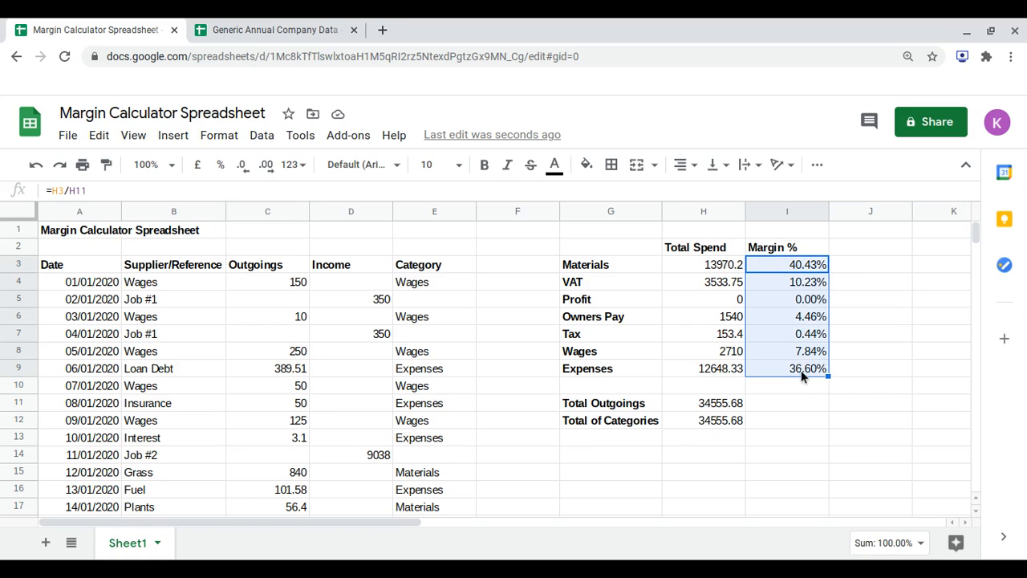